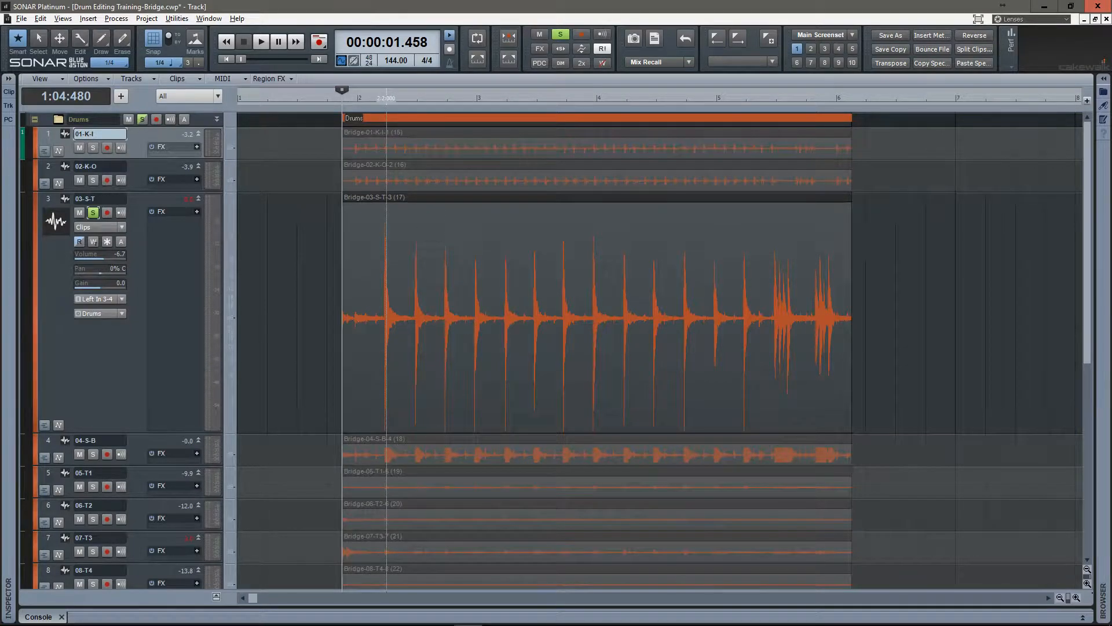
Unsolo the 03-S-T track and turn off snap to grid.
key(ctrl+Right)
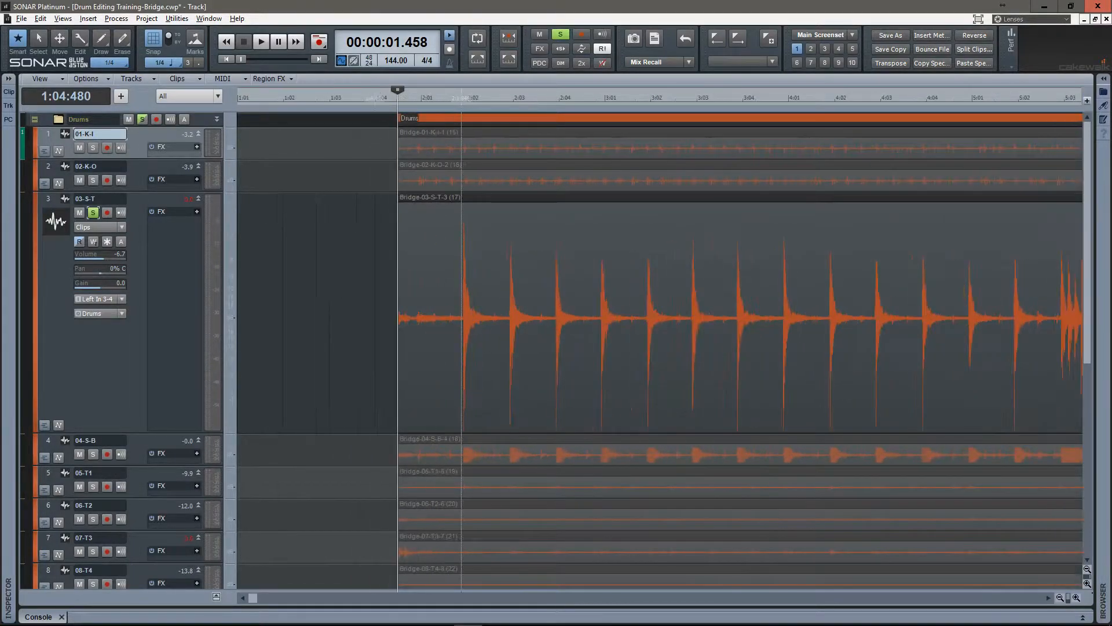
key(f)
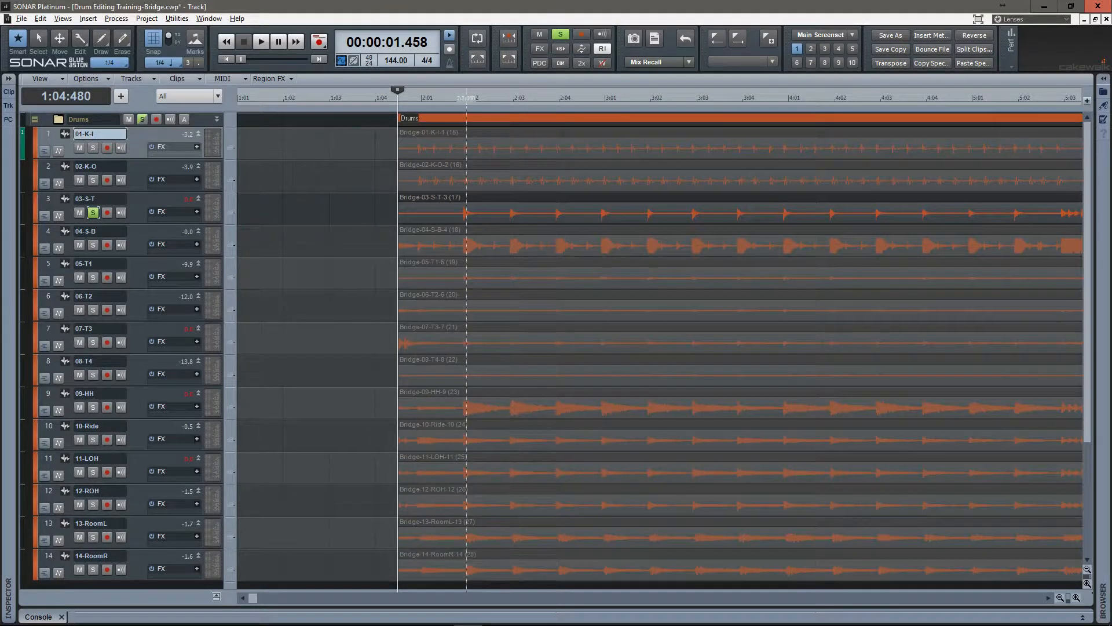
click(93, 212)
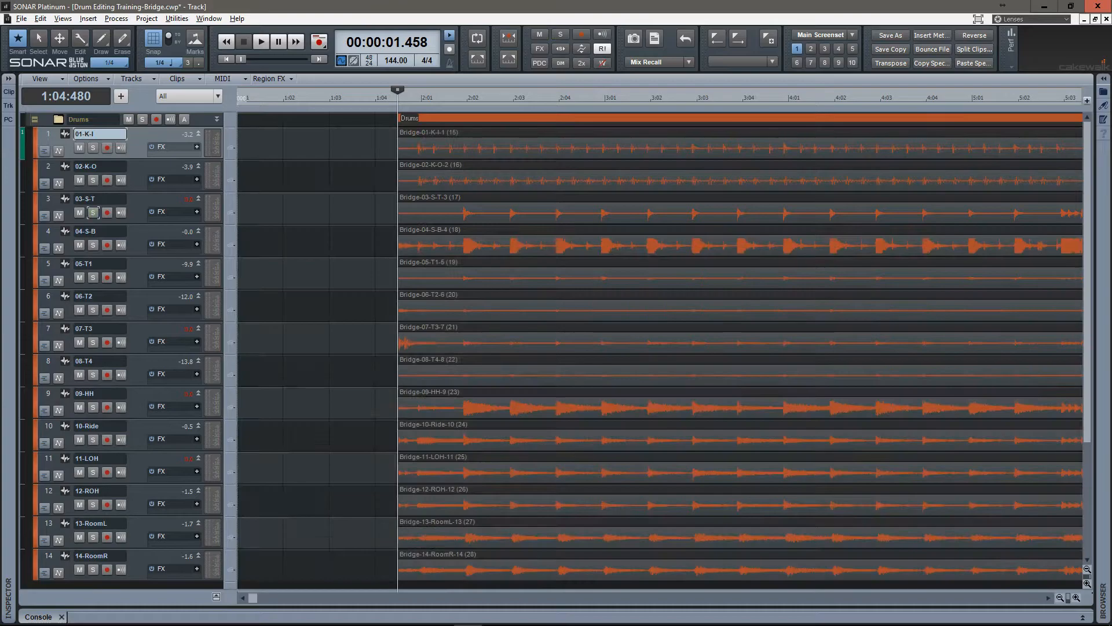
key(n)
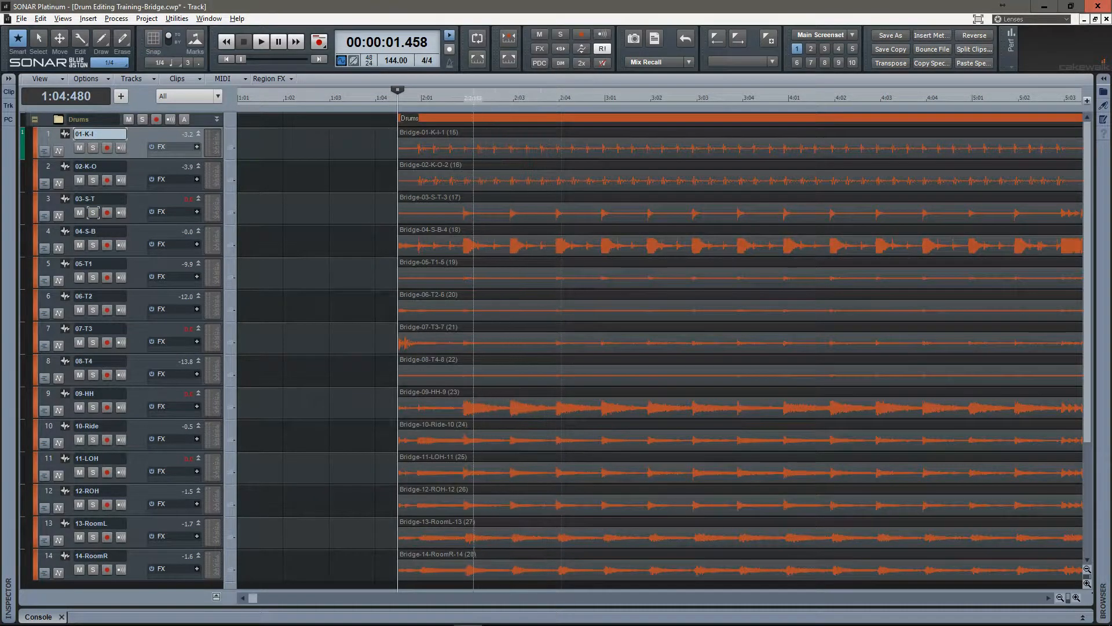
Create a selection group from all the drum clips and test it by selecting one of its clips.
key(ctrl+a)
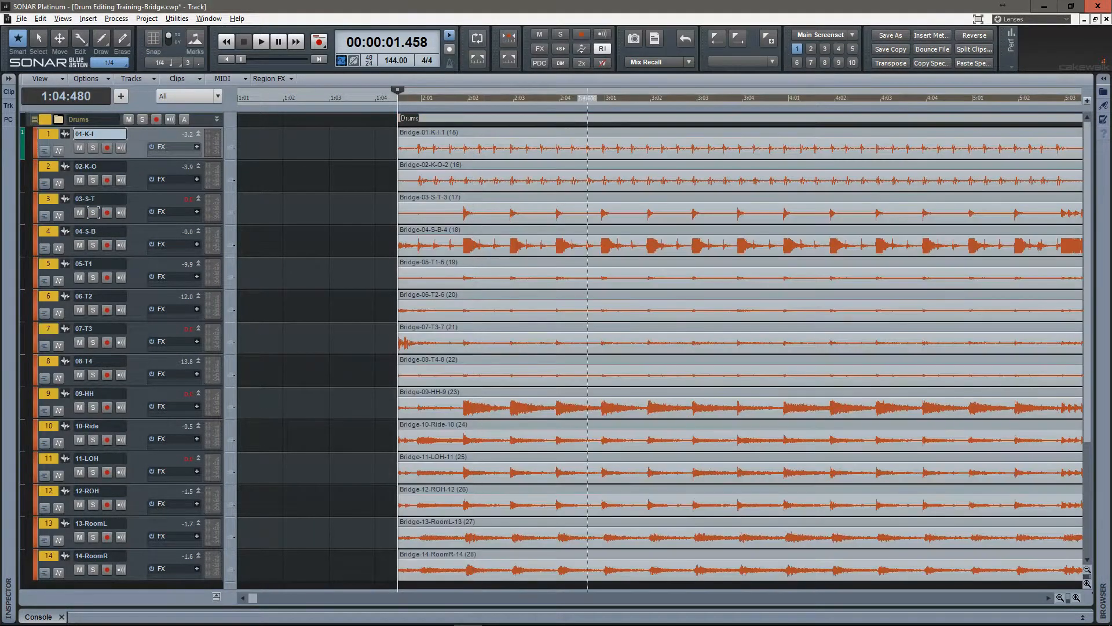
drag(589, 93, 435, 86)
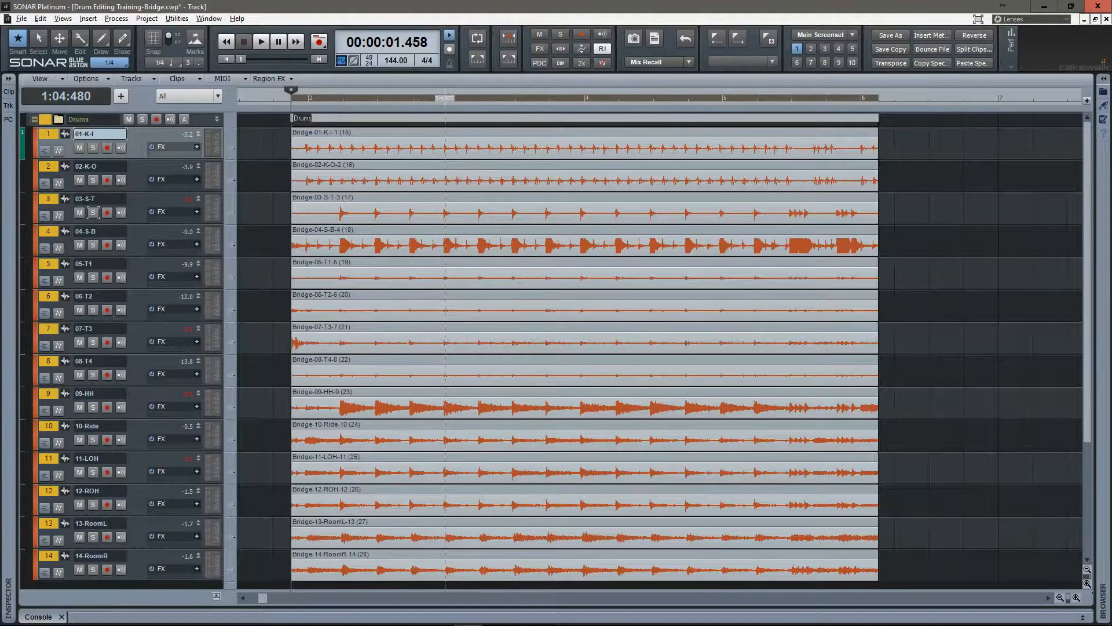
right_click(429, 183)
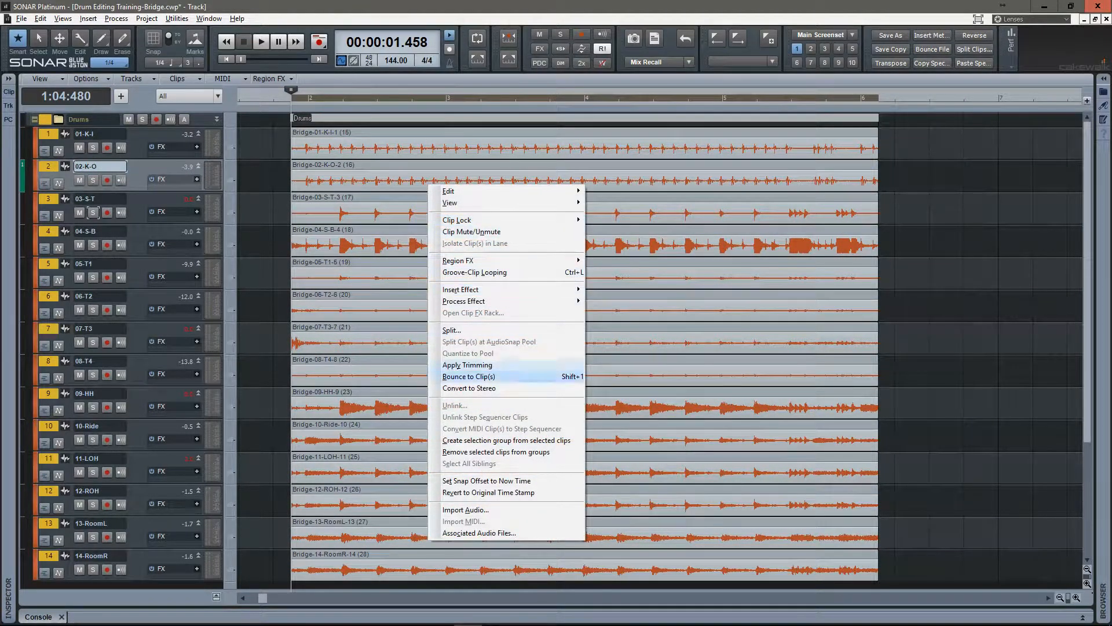
click(457, 440)
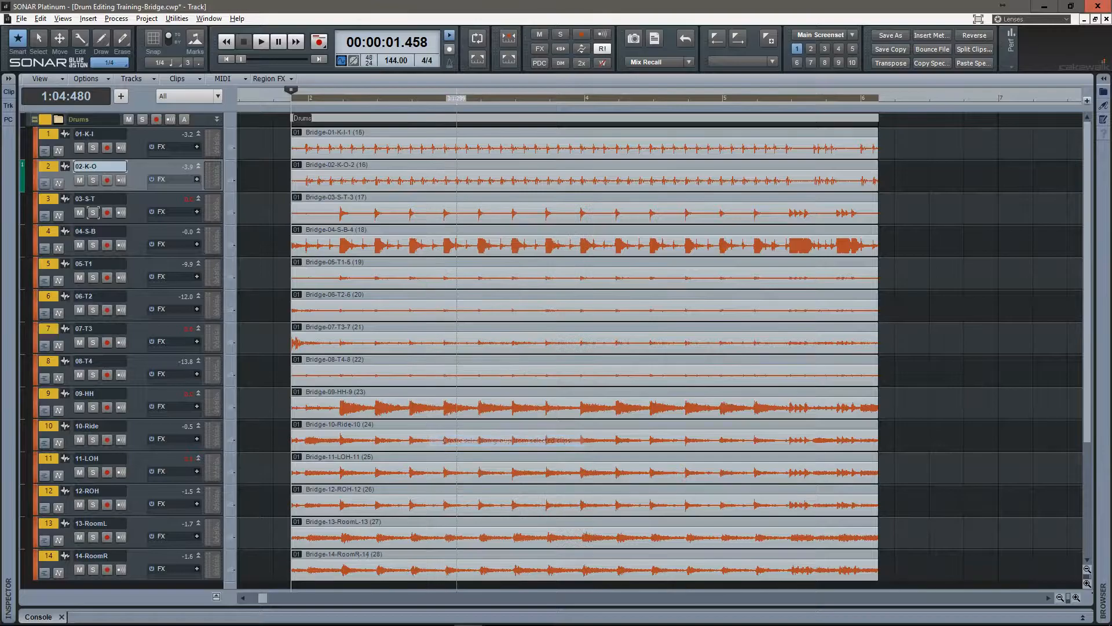
click(364, 246)
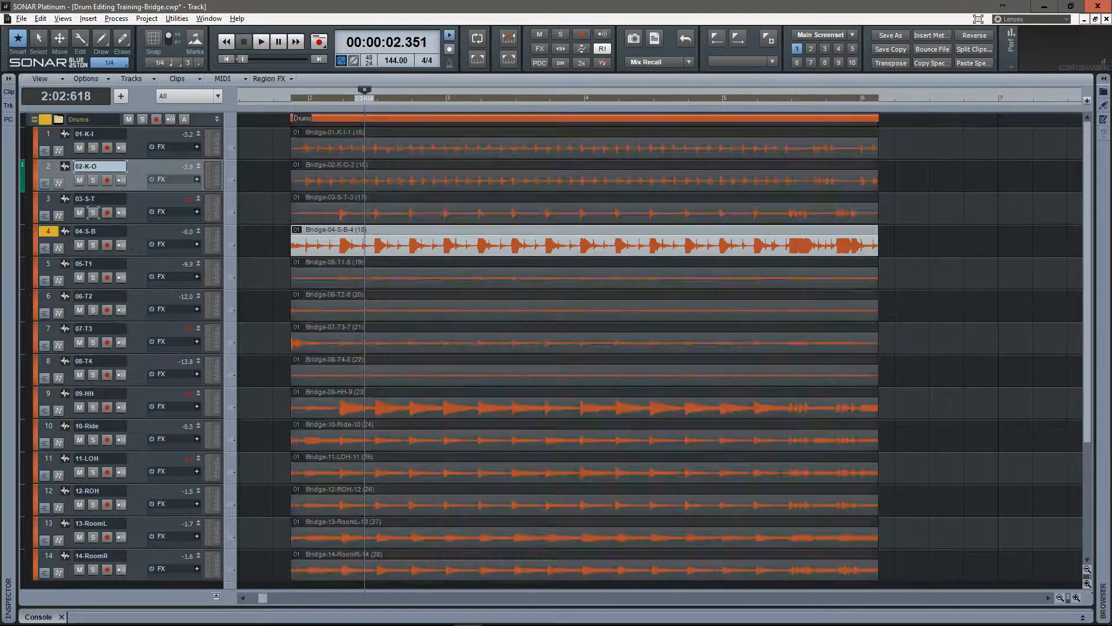
click(445, 231)
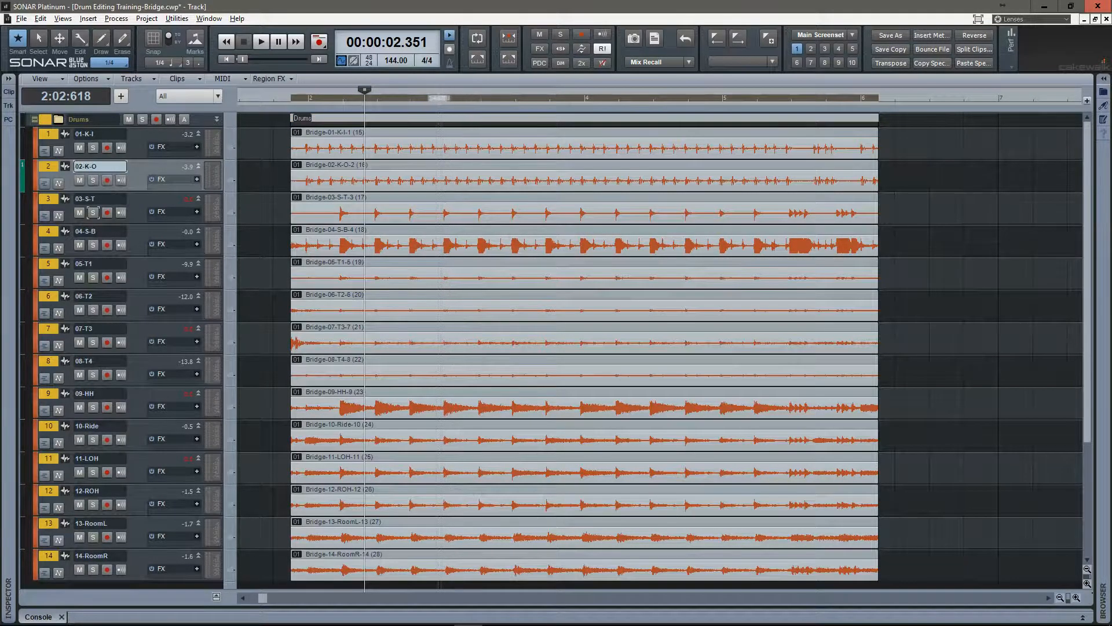
Copy the current screenset to screenset 2 and show only the 03-S-T track, maximized, with all other tracks hidden.
mouse_move(878, 464)
mouse_down()
mouse_move(737, 464)
mouse_move(879, 464)
mouse_up()
mouse_move(293, 463)
mouse_down()
mouse_move(506, 464)
mouse_move(250, 464)
mouse_up()
key(ctrl+2)
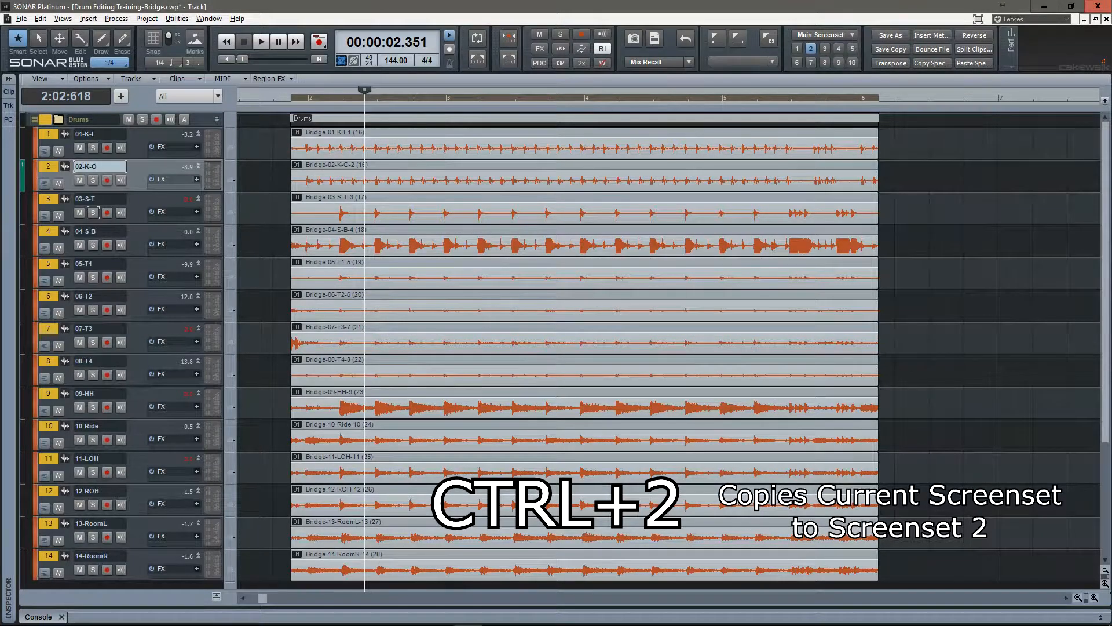
click(48, 199)
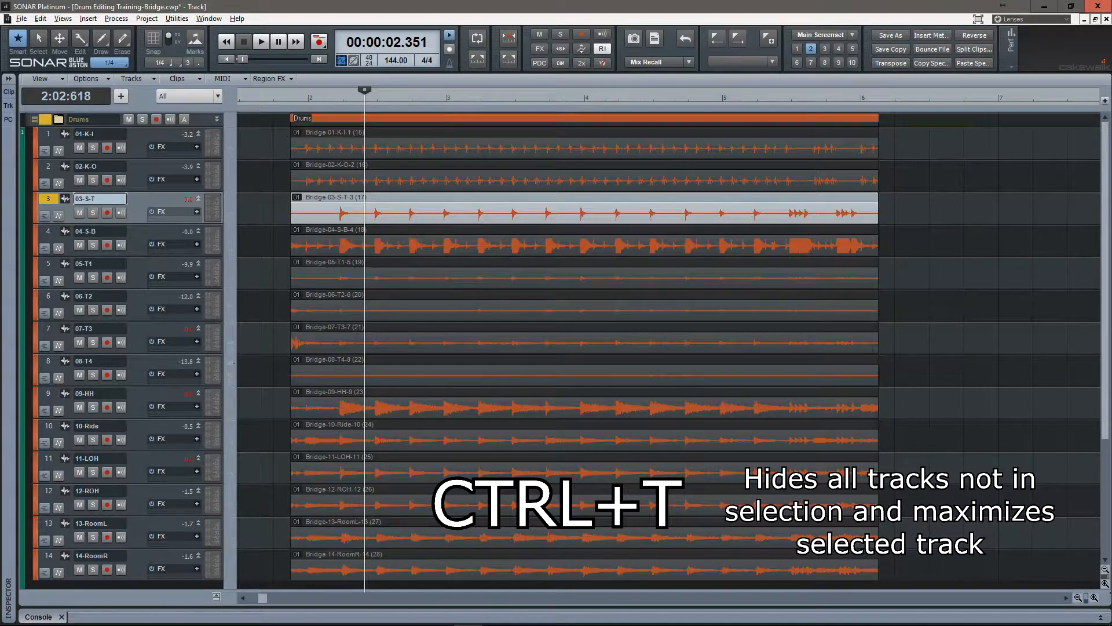
key(ctrl+t)
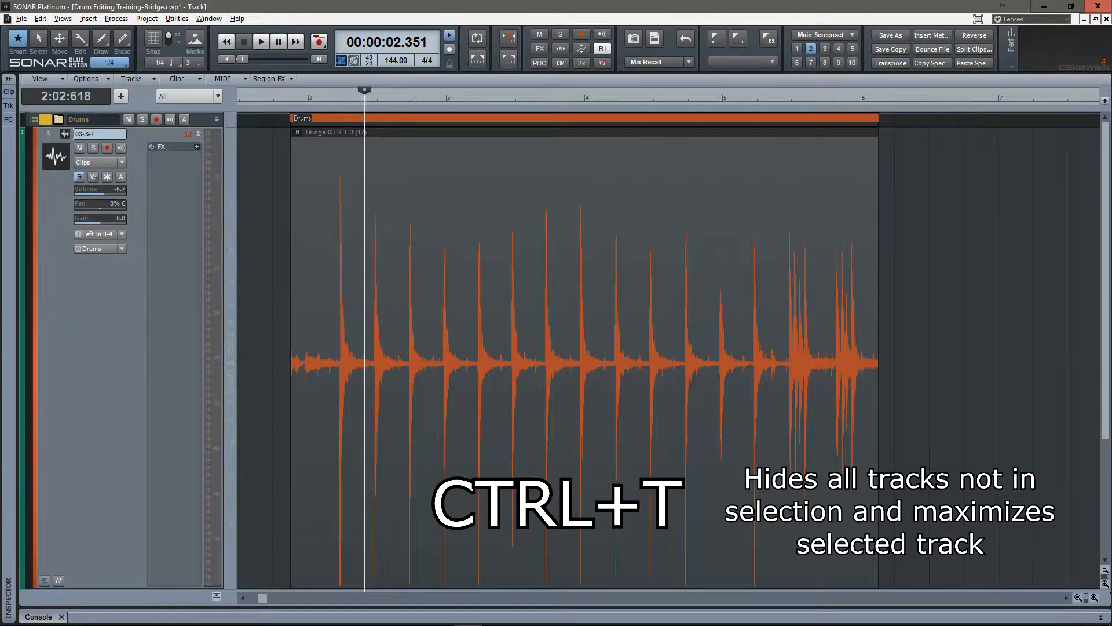
Select only the Bridge-03-S-T-3 clip and place the now time shortly before its first snare hit.
scroll(353, 362, up, 5)
drag(353, 362, 527, 362)
scroll(527, 362, up, 3)
scroll(527, 362, up, 2)
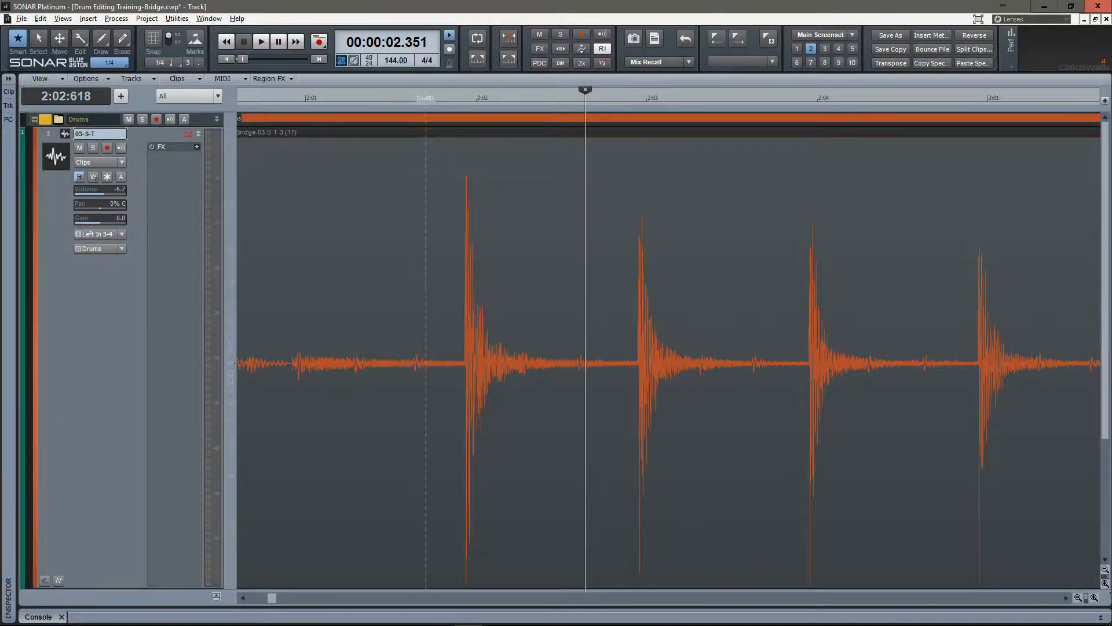
scroll(424, 362, down, 3)
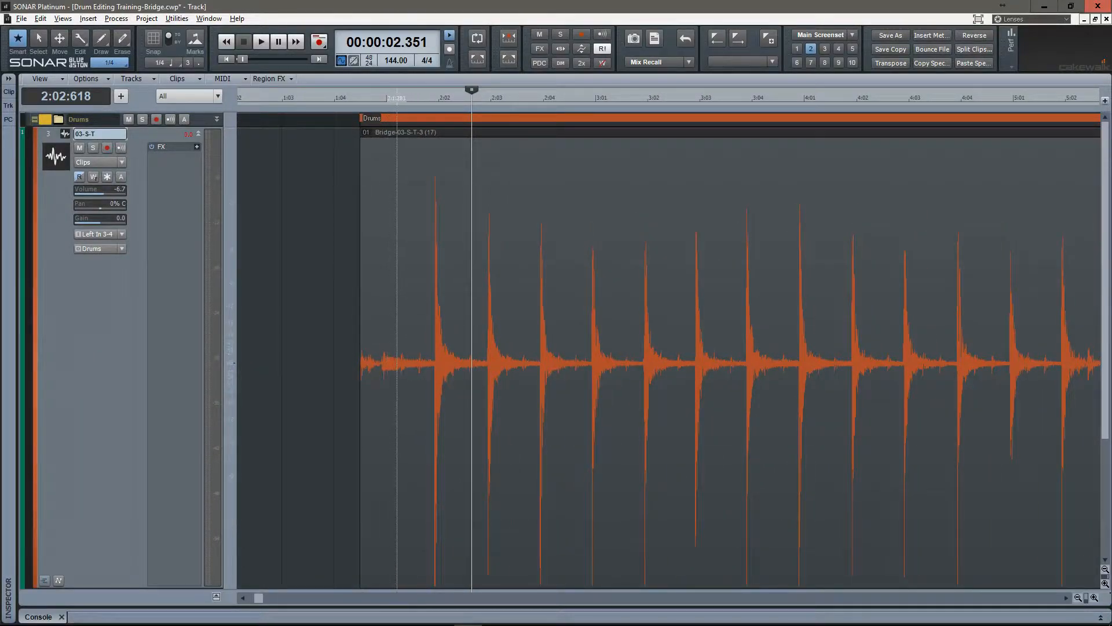
click(396, 362)
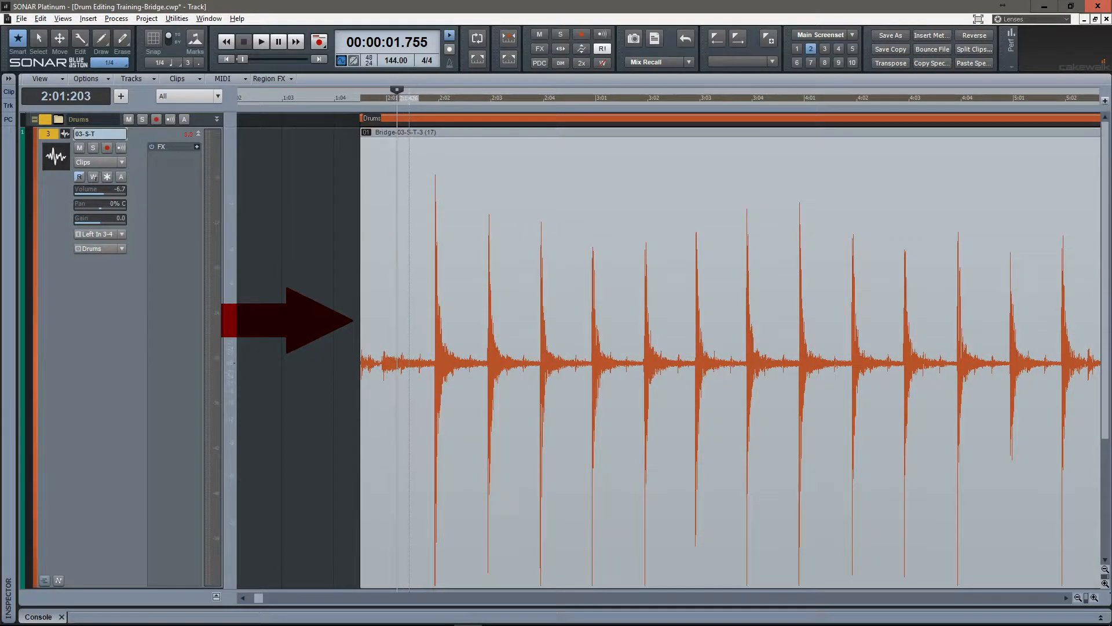
Enlarge the Drums folder track and compare selecting the snare clip alone with selecting the whole clip group.
drag(121, 127, 121, 273)
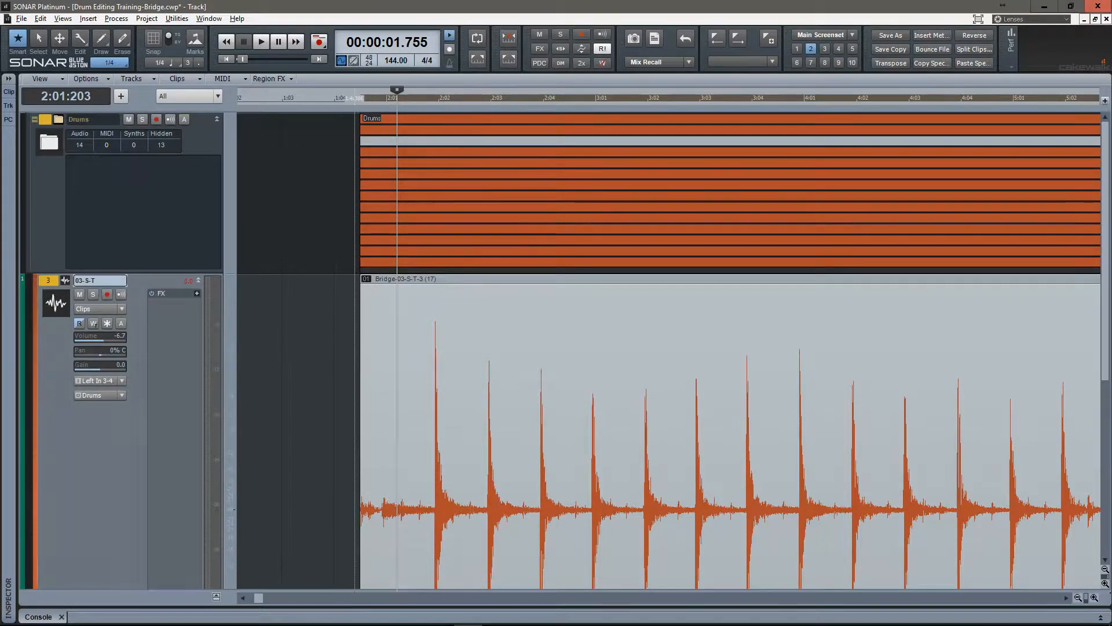
key(ctrl+a)
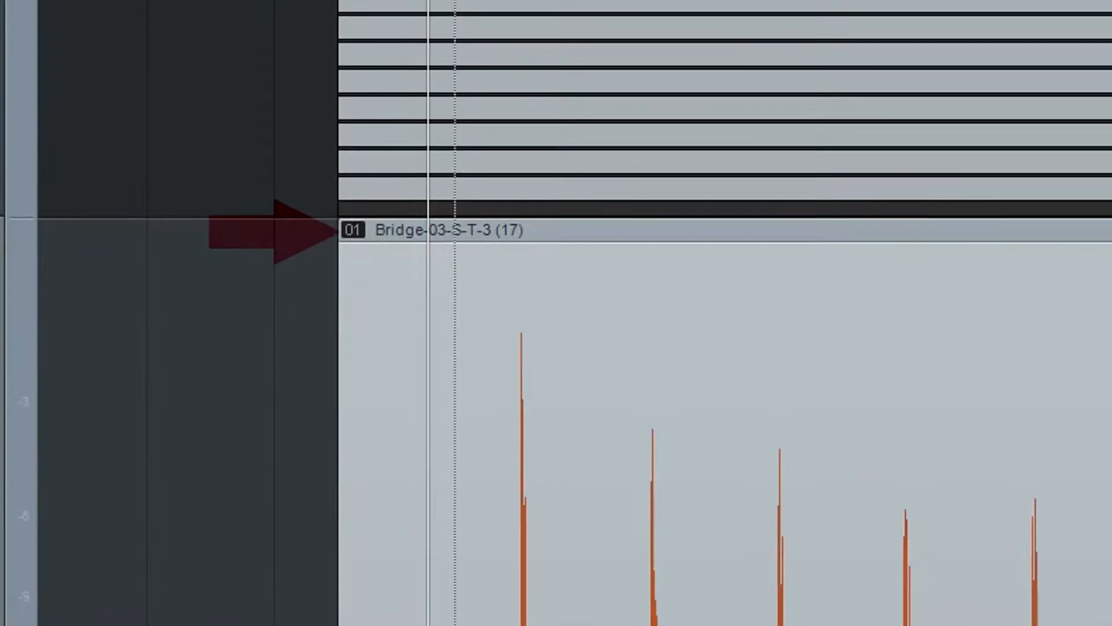
click(441, 620)
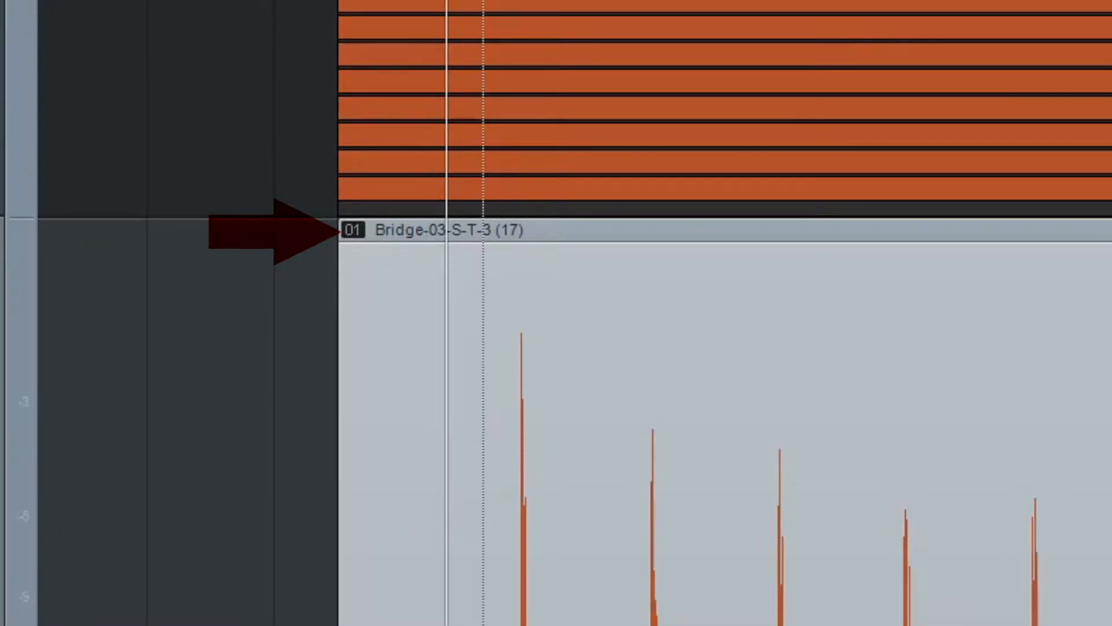
click(485, 107)
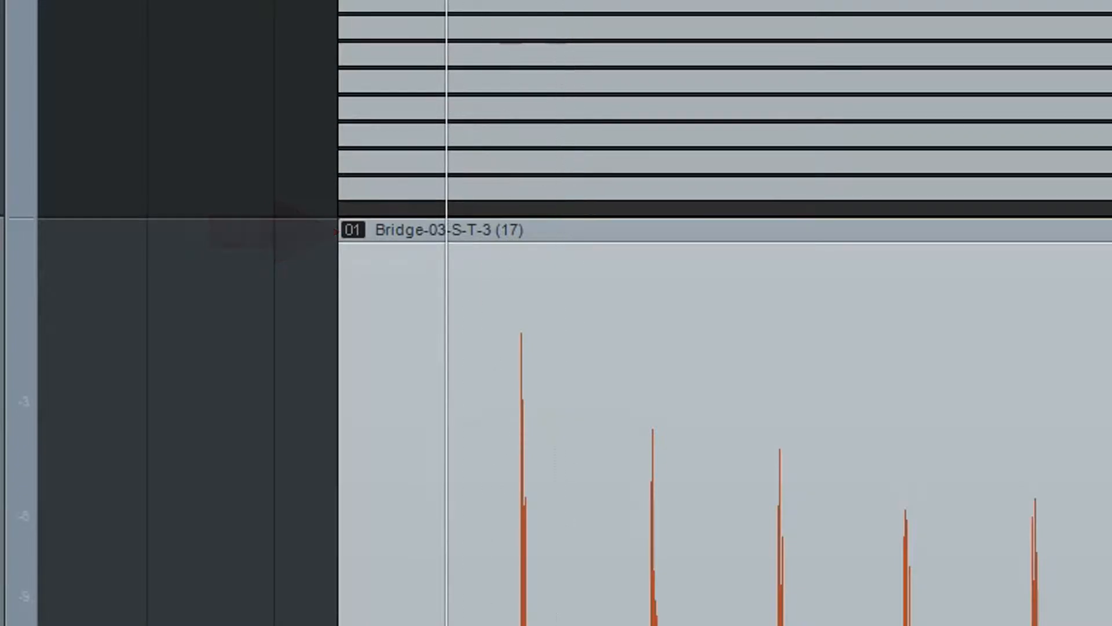
Set the editing tool to Split at the first snare hit.
scroll(526, 348, up, 7)
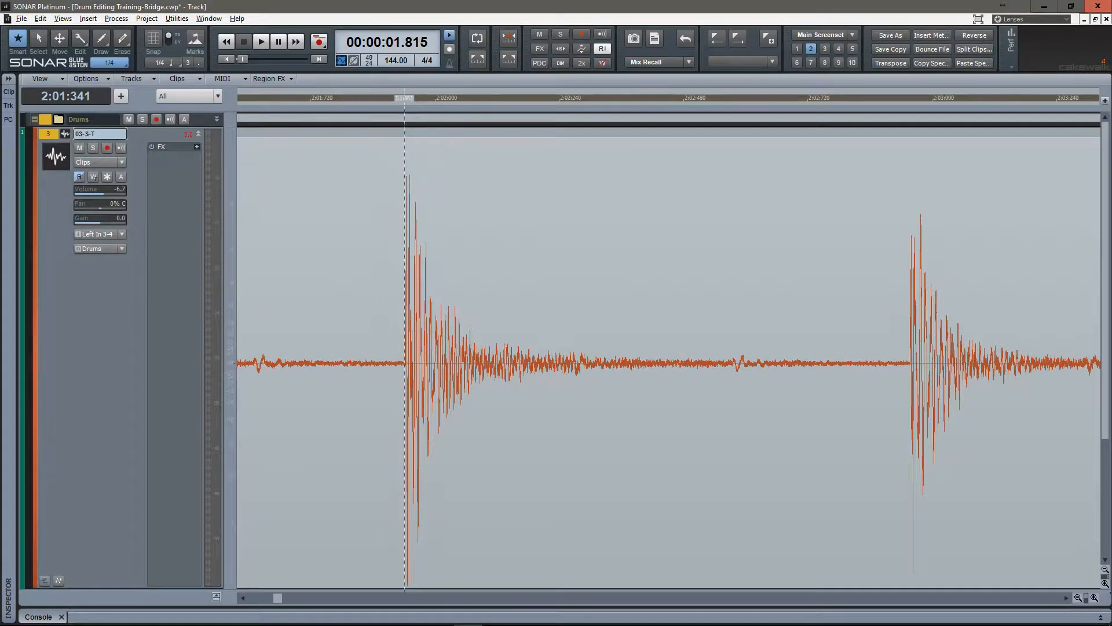
scroll(405, 363, up, 8)
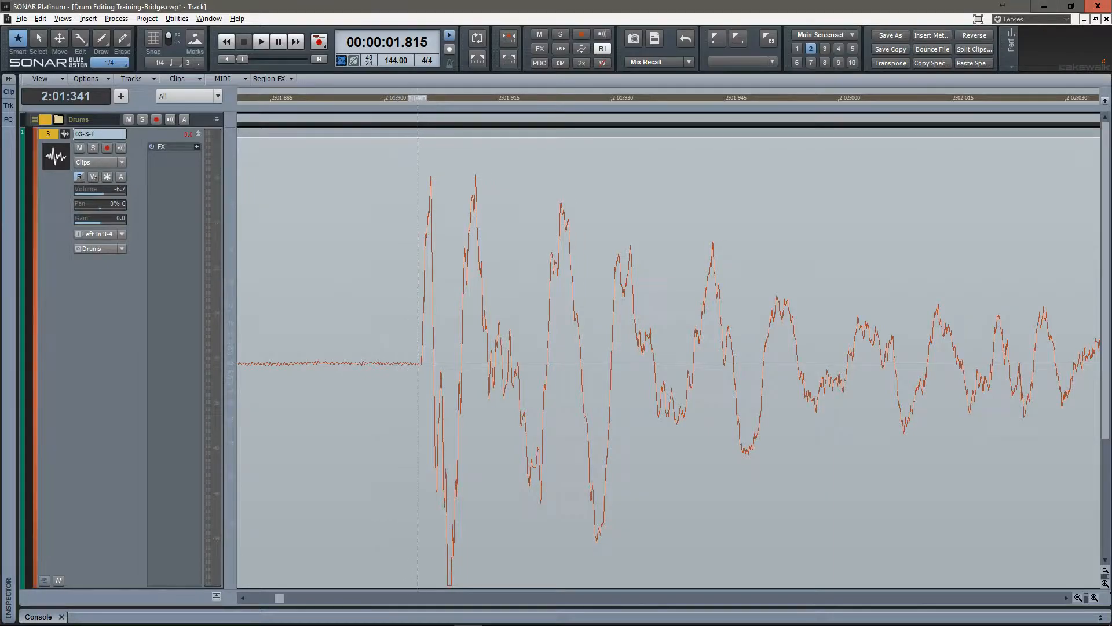
key(t)
right_click(402, 272)
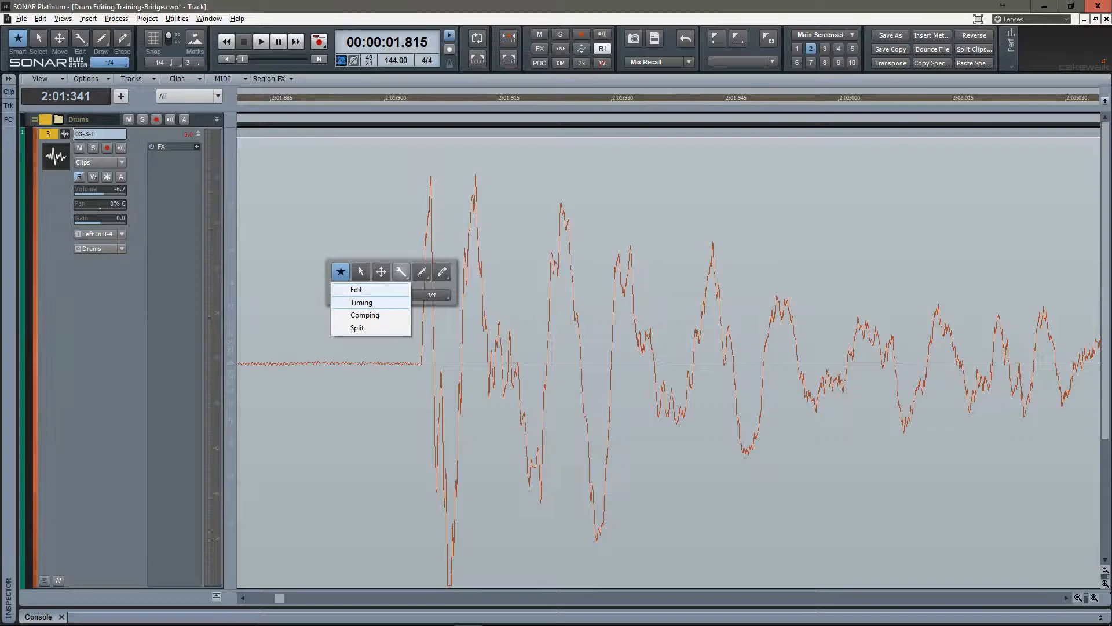
click(362, 328)
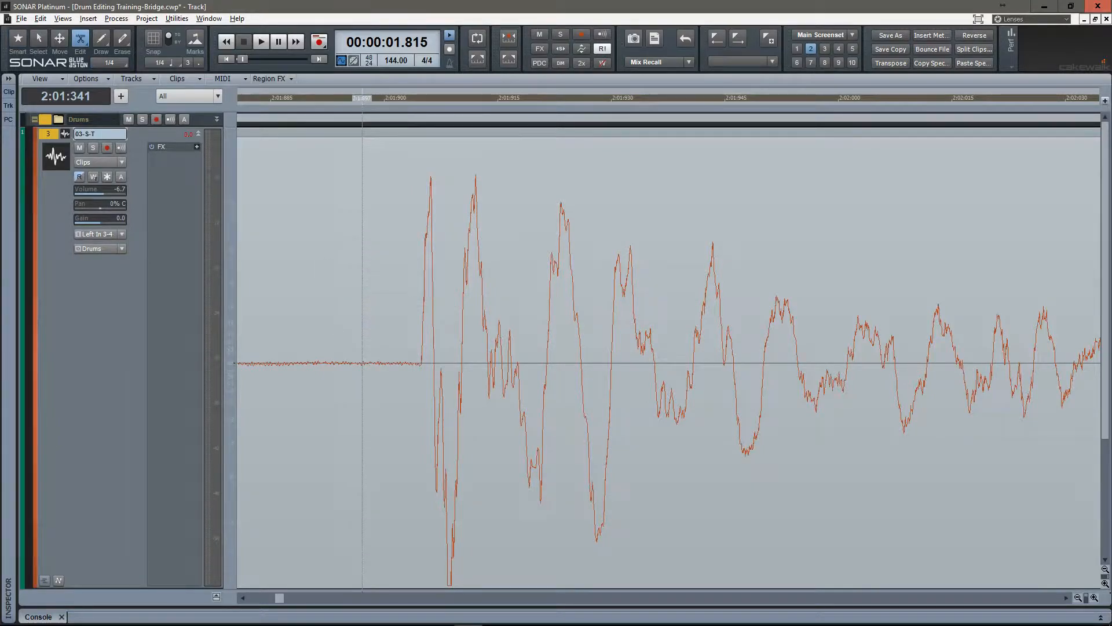
Switch the Split tool back to Edit and show the available edit tool variants.
key(t)
click(380, 310)
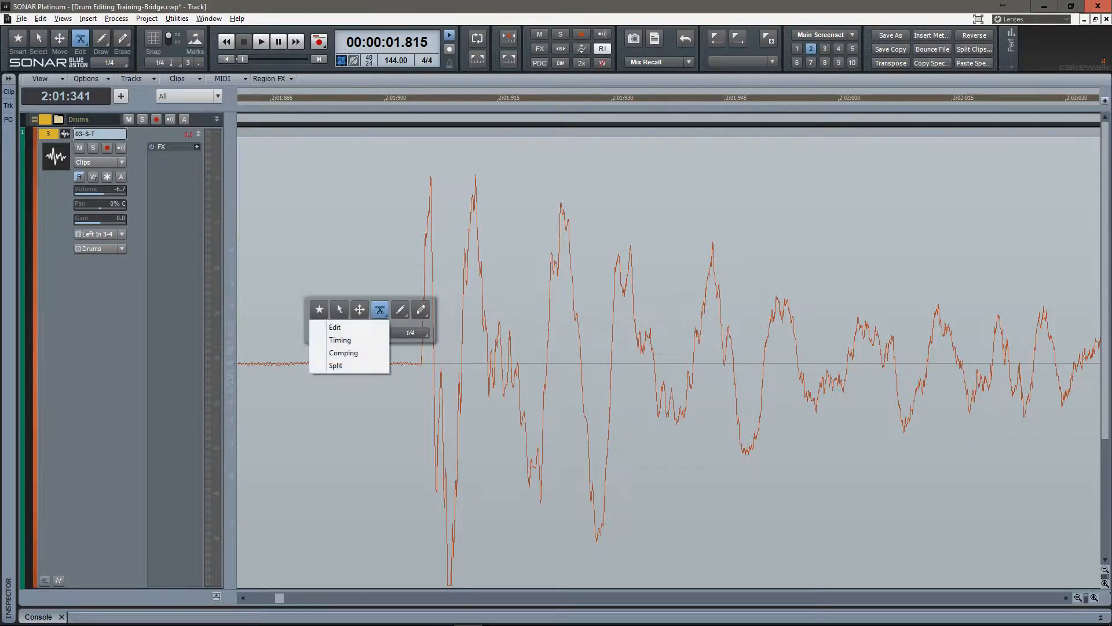
click(322, 325)
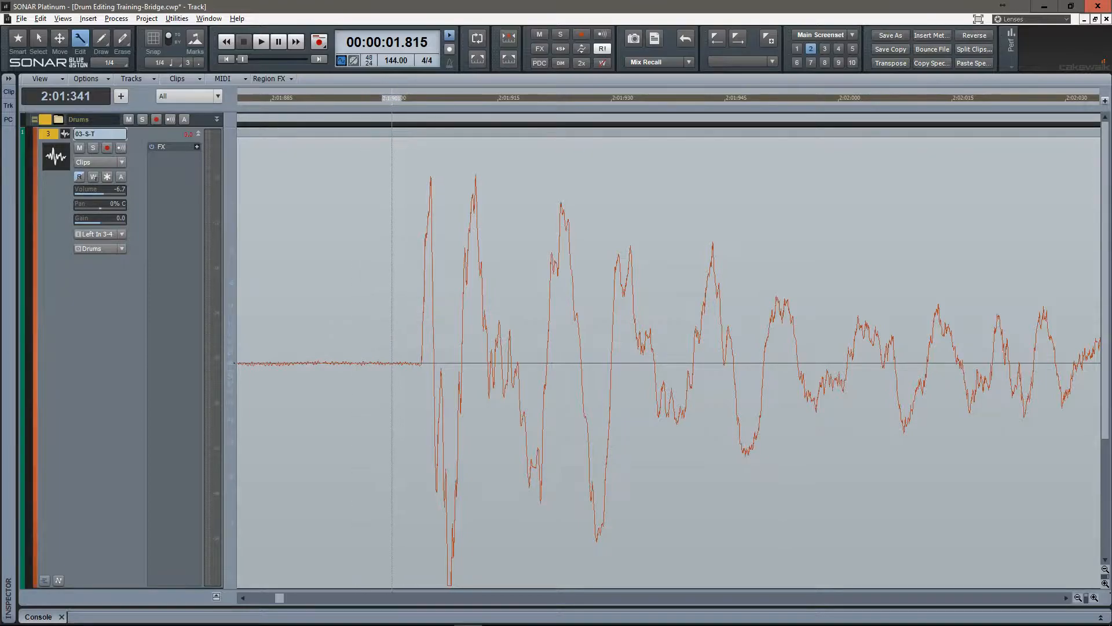
key(t)
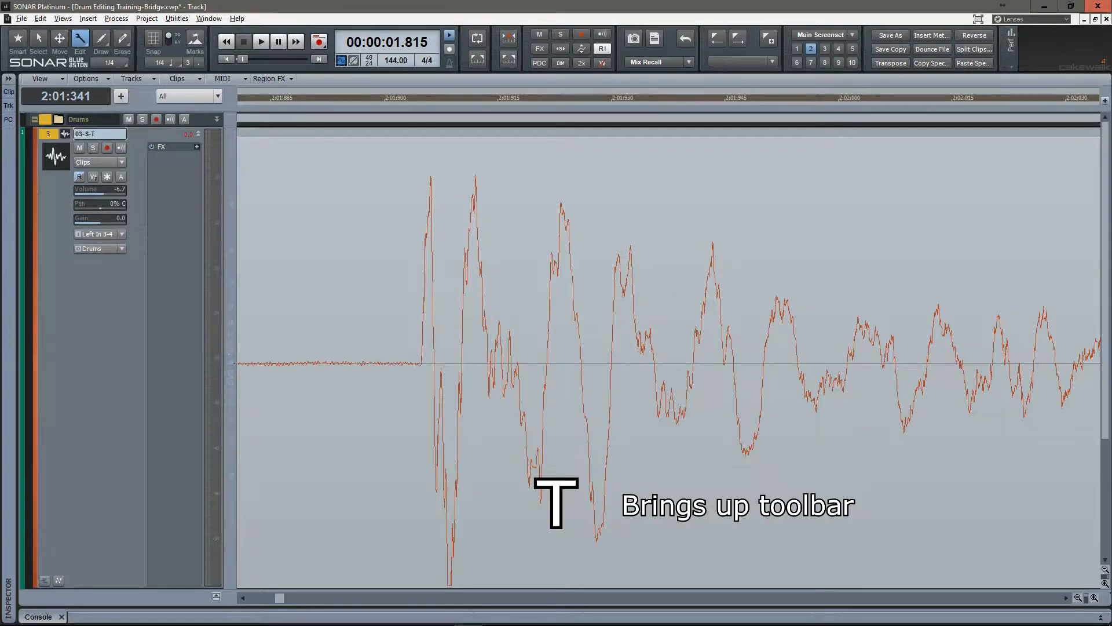
click(81, 39)
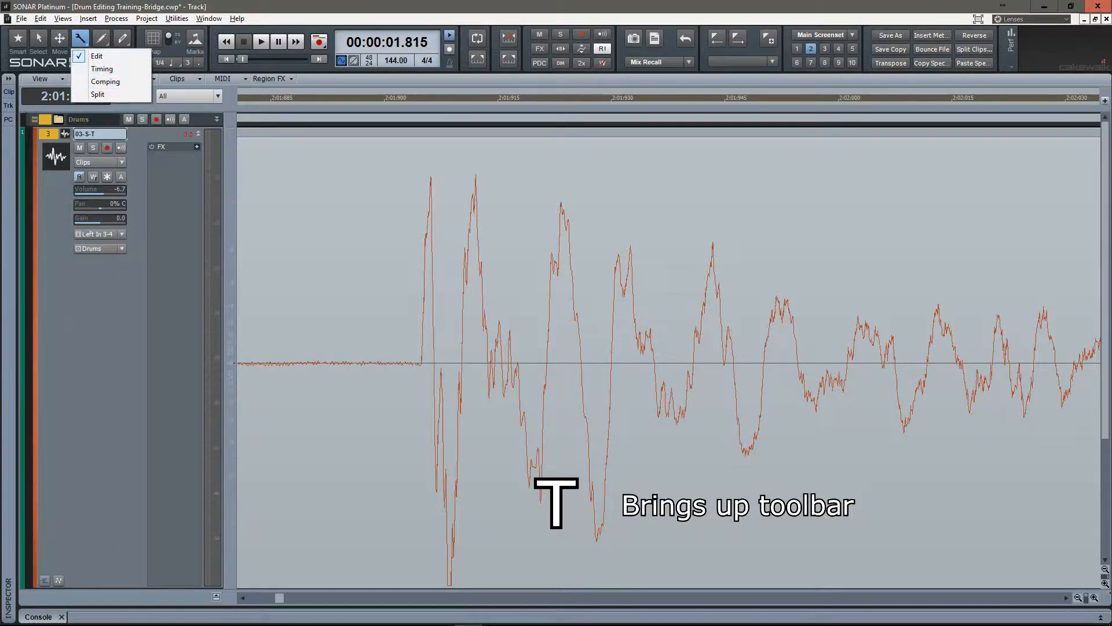
click(81, 40)
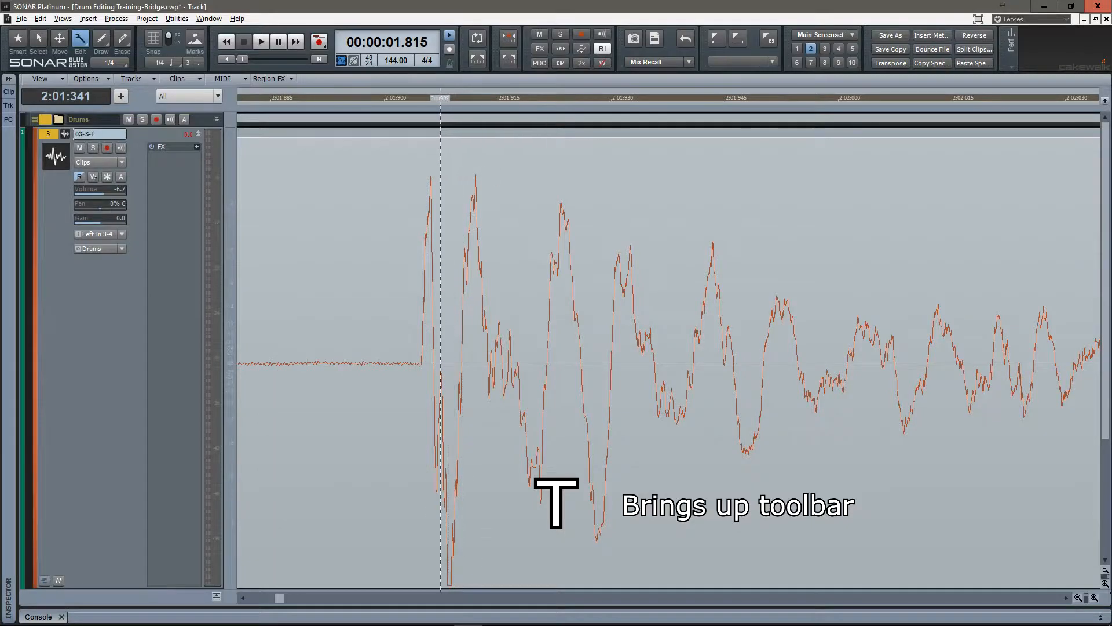
Activate the Split tool and split the grouped drum clips right at the start of the first snare hit.
key(t)
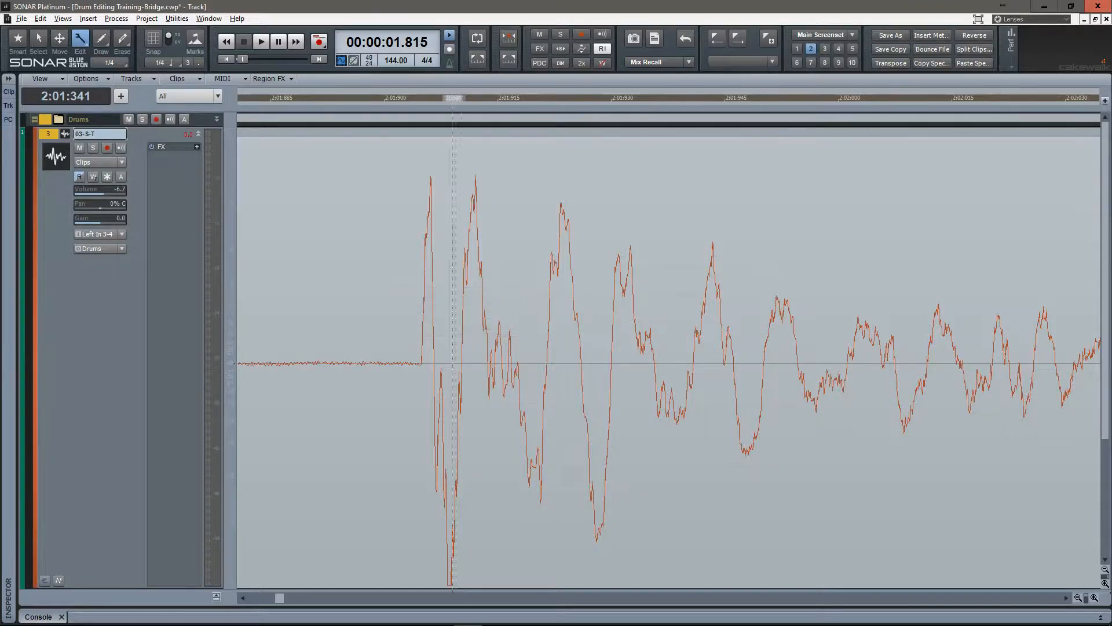
key(t)
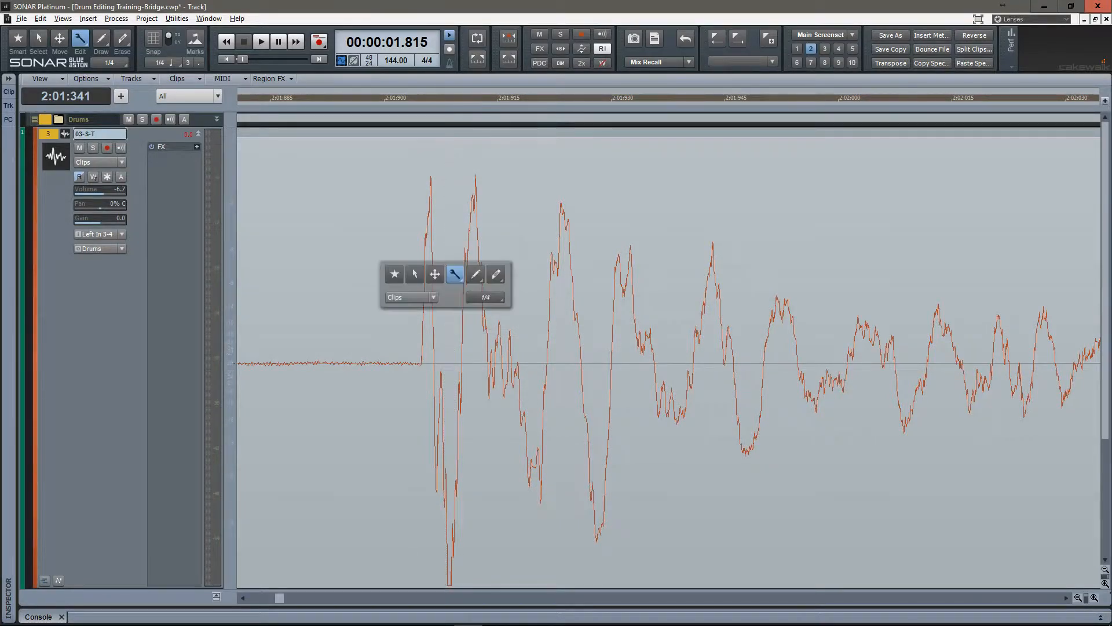
click(455, 274)
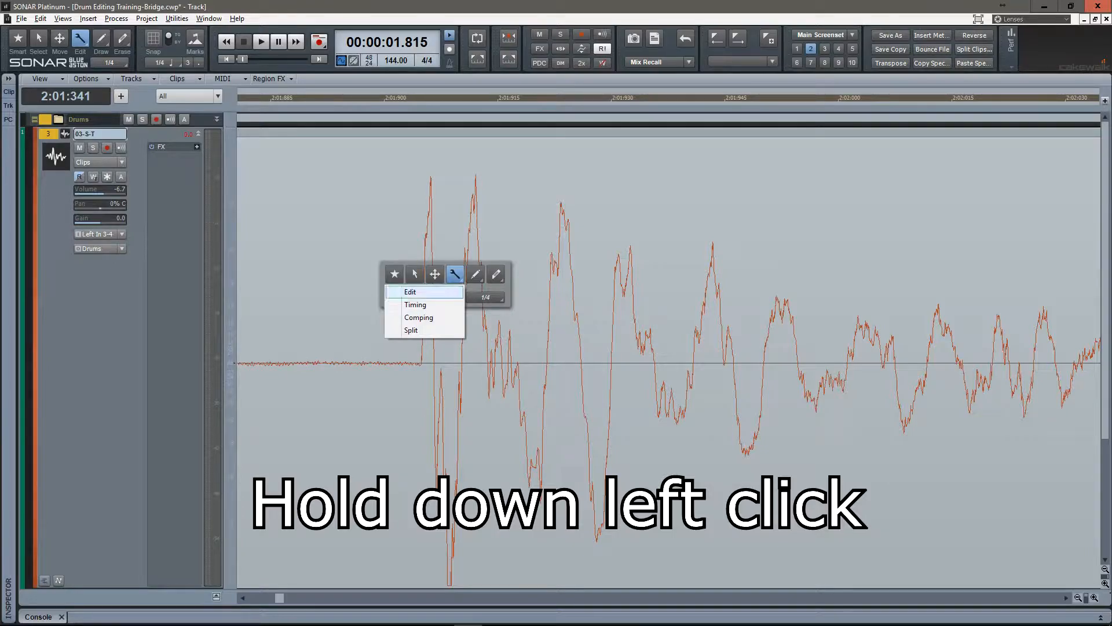
drag(412, 329, 413, 330)
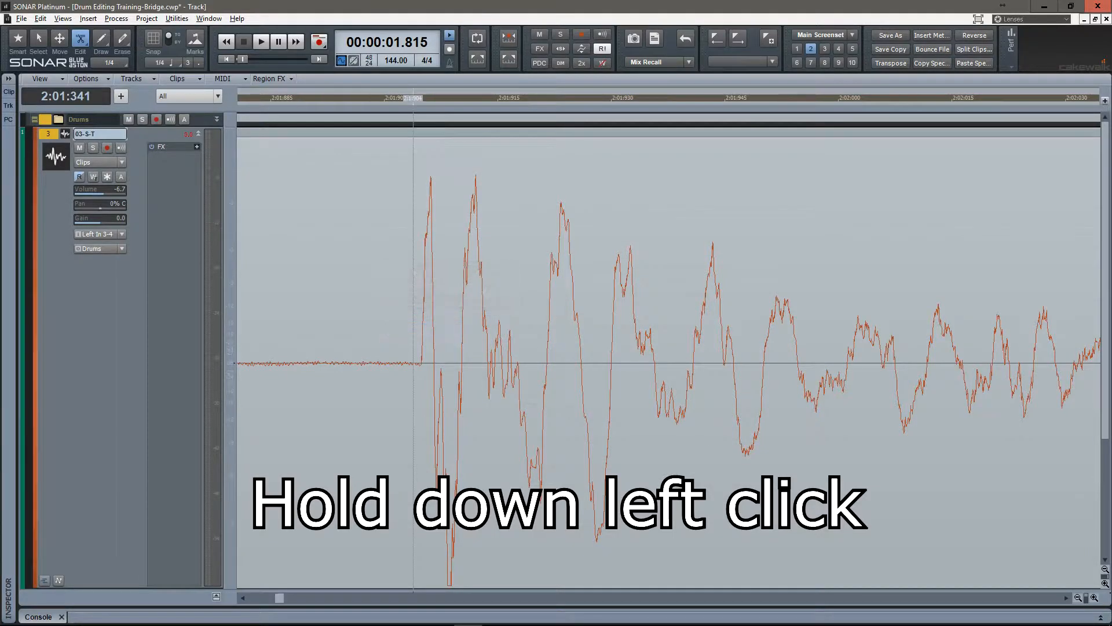
scroll(422, 348, up, 6)
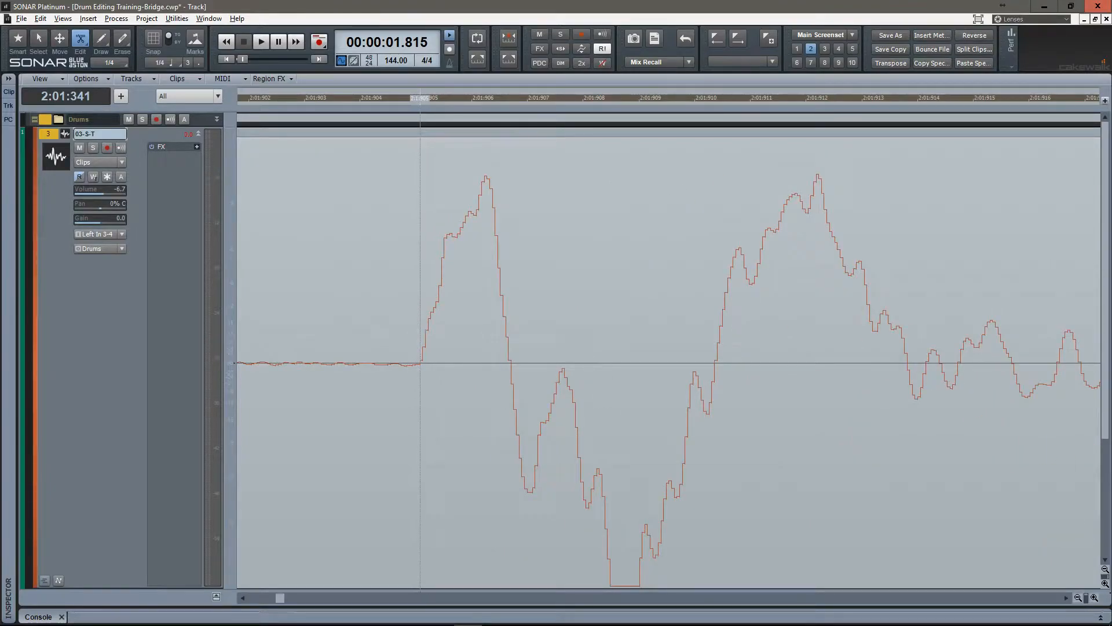
click(419, 347)
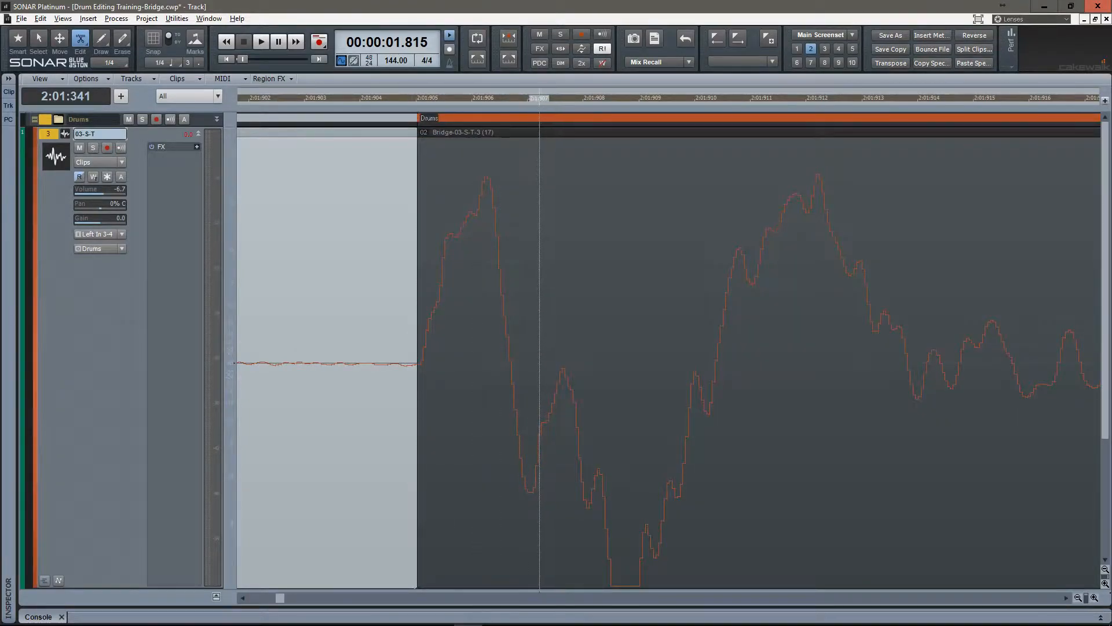
Switch to the Smart tool, select the drum clips after the first split and move the cursor to the second snare hit.
scroll(496, 348, down, 15)
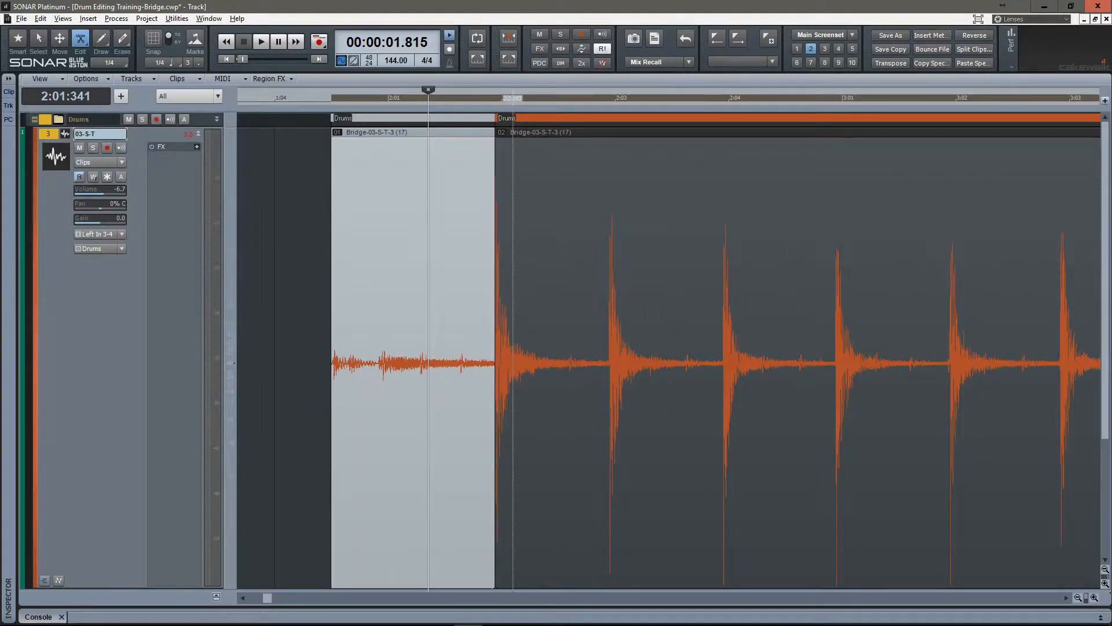
key(t)
click(460, 124)
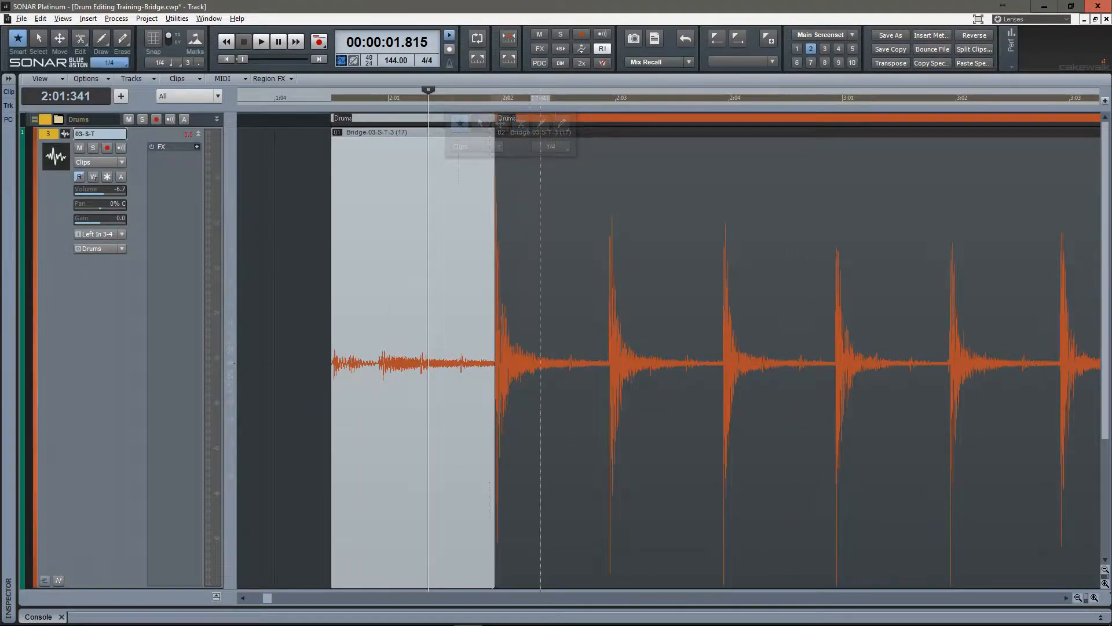
click(549, 232)
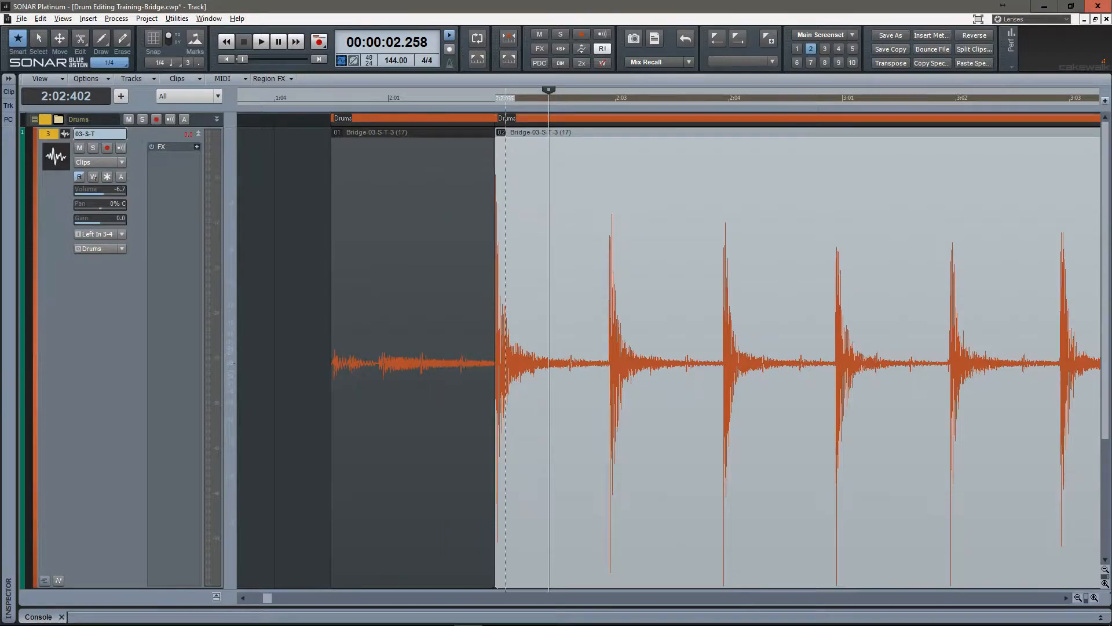
key(space)
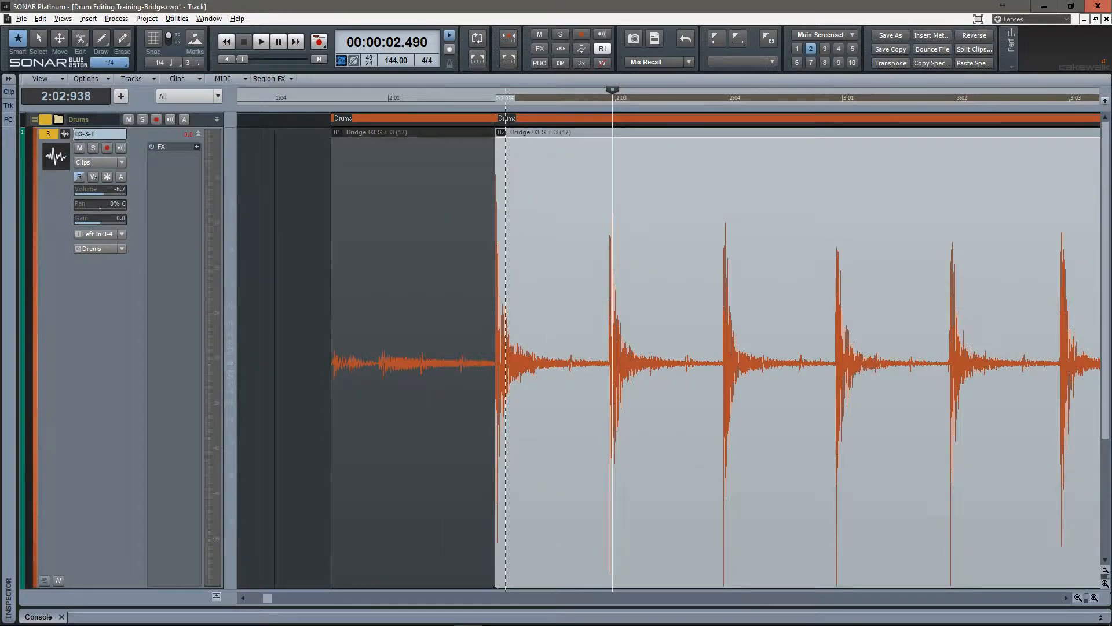
Try splitting the selected drum clips with the Split tool at the start of the second snare hit.
key(ctrl+Right)
key(ctrl+Right)
key(ctrl+Right)
key(ctrl+Right)
key(ctrl+Right)
key(ctrl+Right)
key(ctrl+Right)
key(ctrl+Right)
key(ctrl+Right)
key(ctrl+Right)
key(ctrl+Right)
key(ctrl+Right)
key(ctrl+Right)
key(ctrl+Right)
key(ctrl+Right)
key(ctrl+Right)
key(ctrl+Right)
key(ctrl+Right)
key(ctrl+Right)
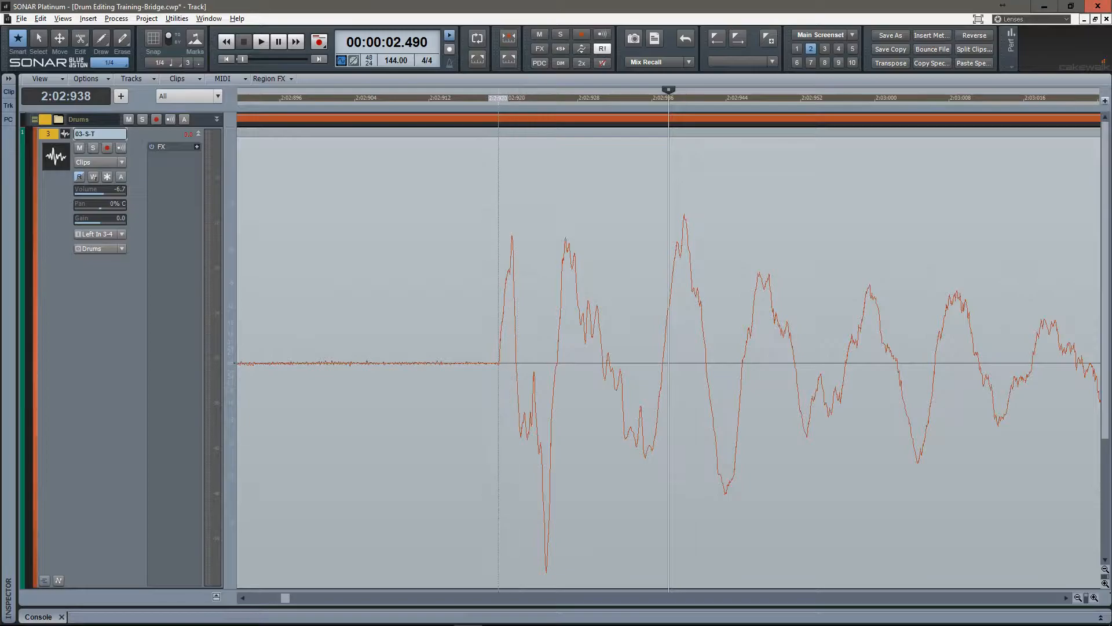
middle_click(499, 357)
click(508, 346)
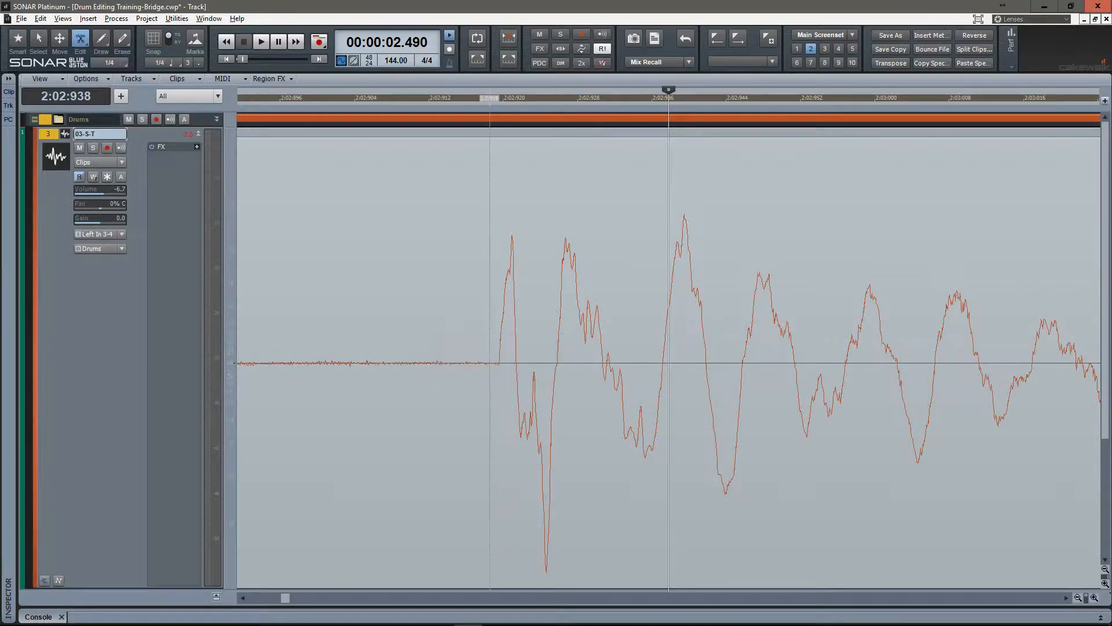
click(498, 362)
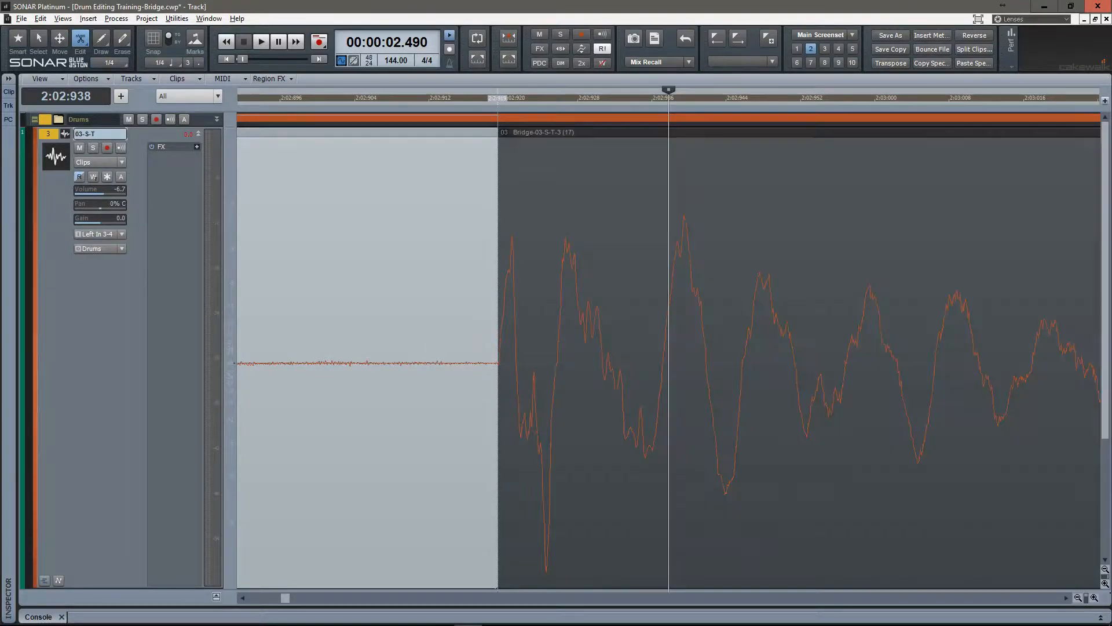
Move the cursor to the third snare hit and switch back to the Smart tool.
key(ctrl+Left)
key(ctrl+Left)
key(ctrl+Left)
key(ctrl+Left)
key(ctrl+Left)
key(ctrl+Left)
key(ctrl+Left)
key(ctrl+Left)
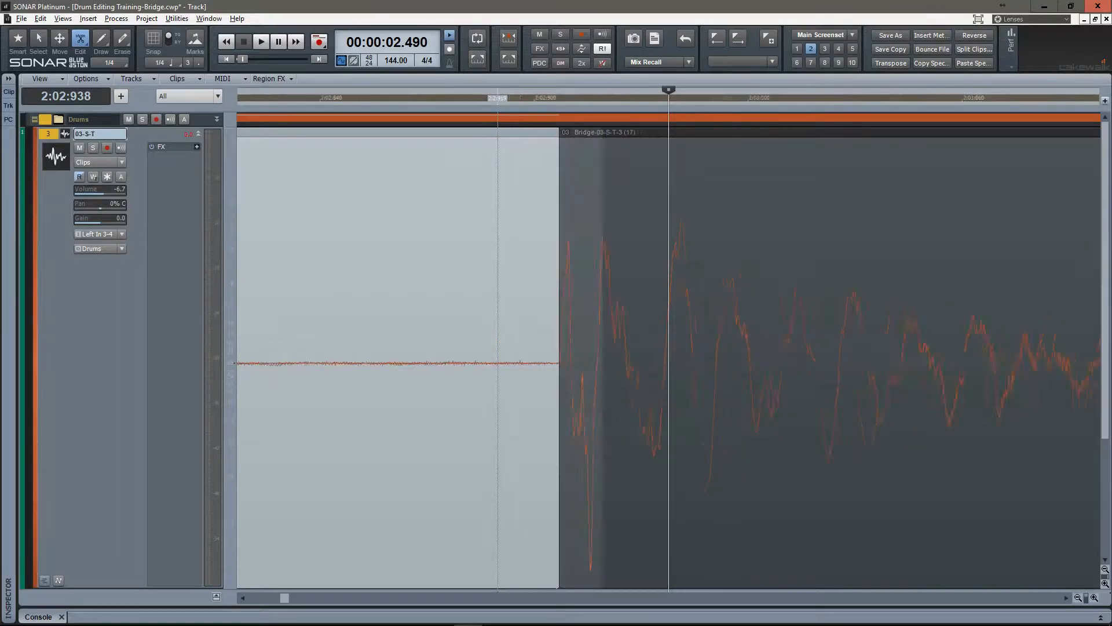
key(ctrl+Left)
key(Tab)
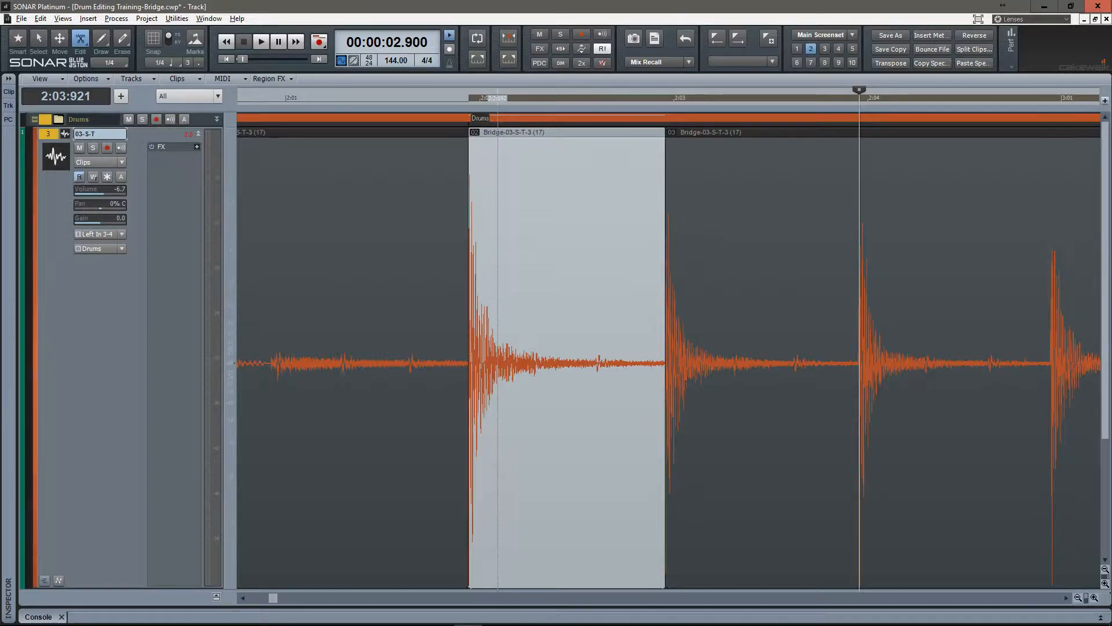
key(t)
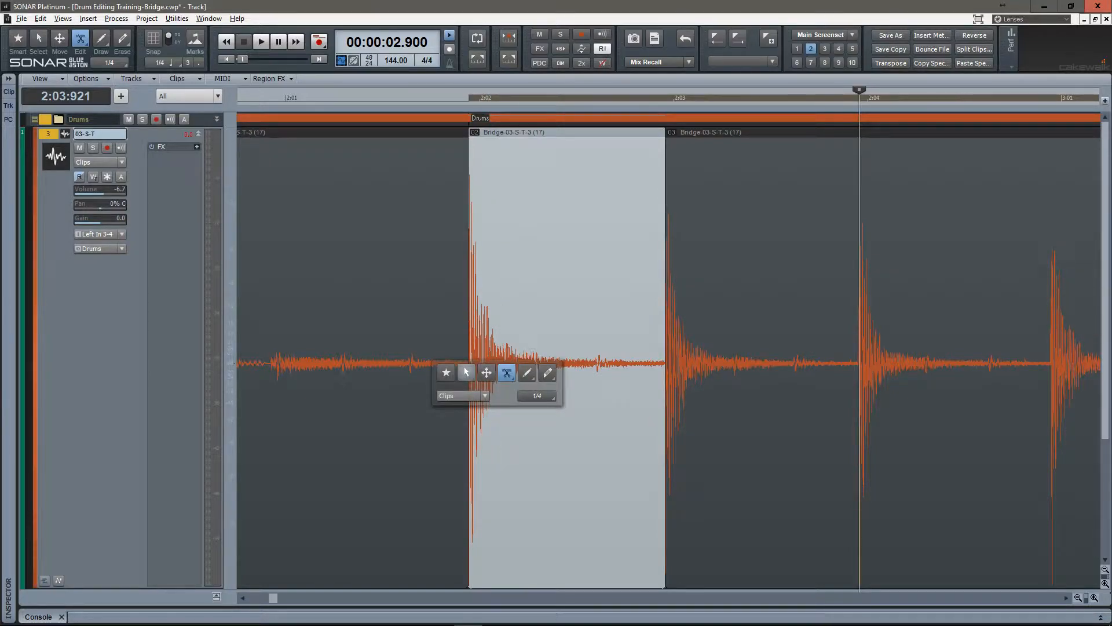
click(446, 372)
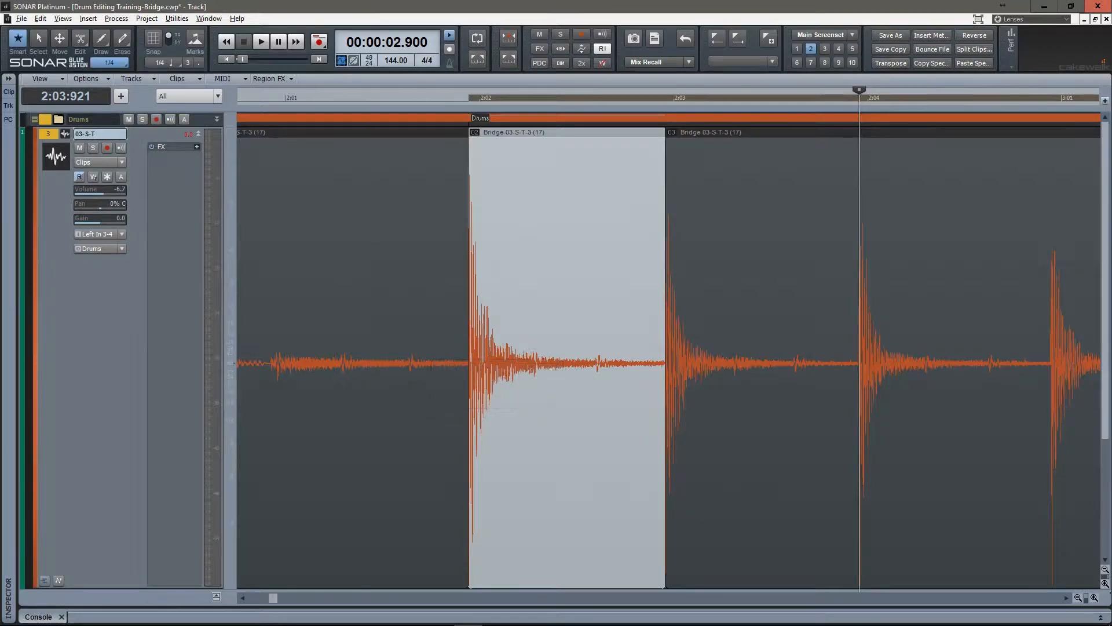
Enlarge the Drums folder track to check which clips were cut, undo the last split and shrink the folder track again.
click(217, 119)
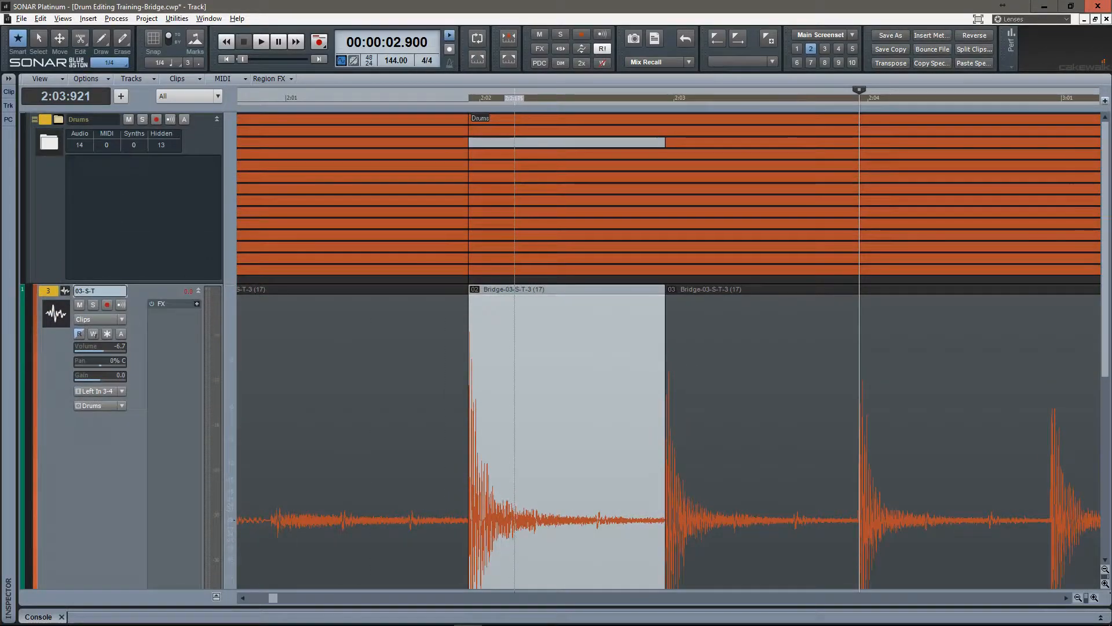
click(515, 371)
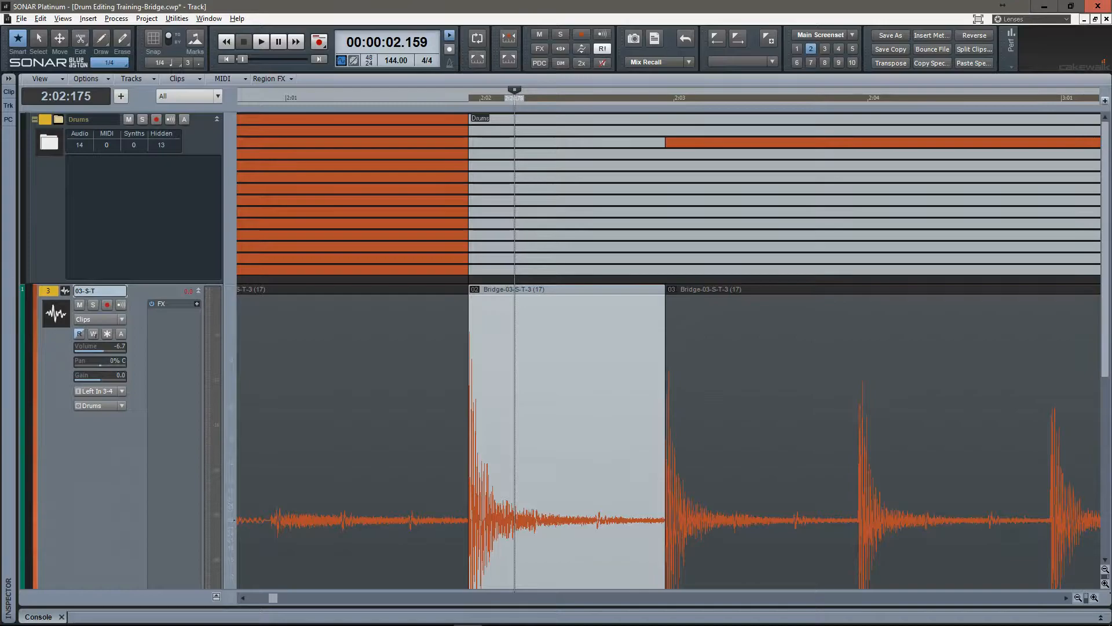
key(ctrl+z)
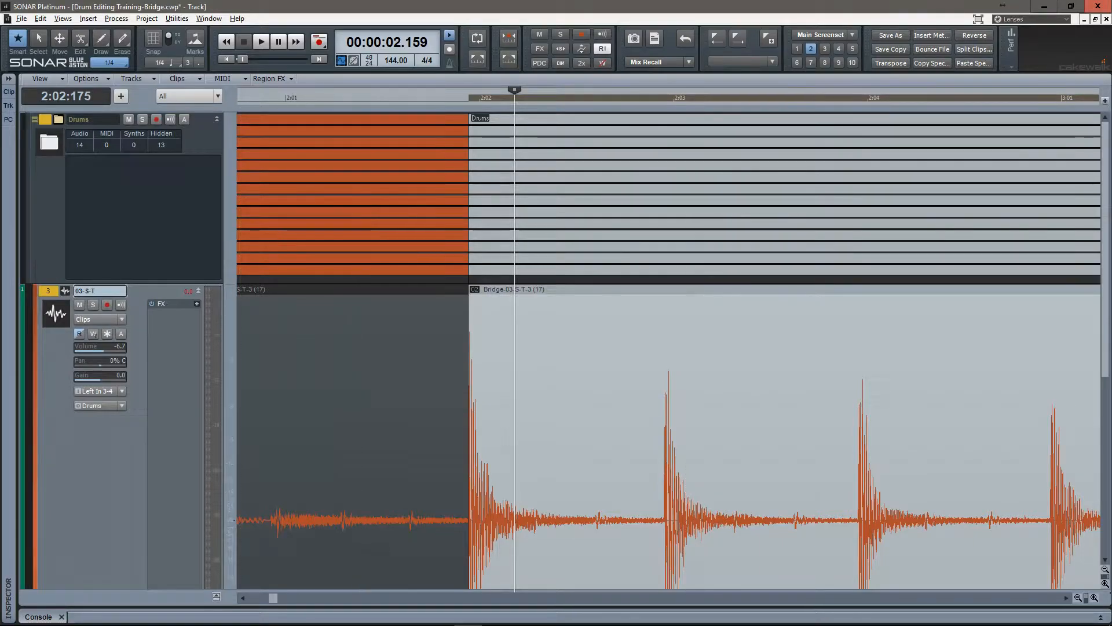
click(217, 119)
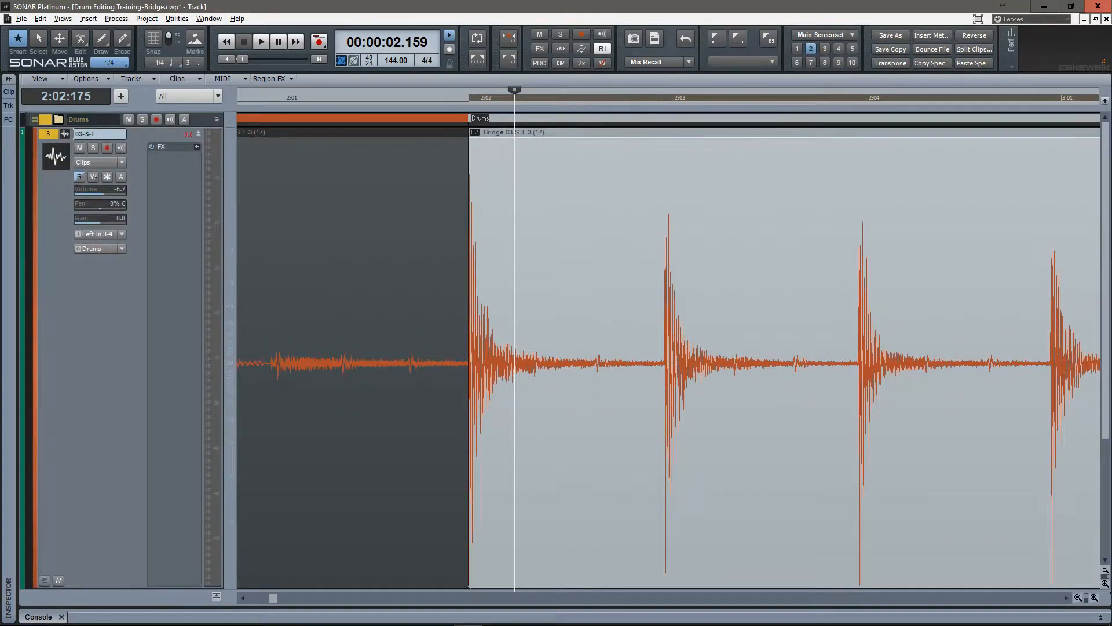
Place the cursor at the start of the second snare hit, 2:02:919, and split all selected drum clips there.
scroll(659, 359, up, 8)
drag(659, 360, 439, 359)
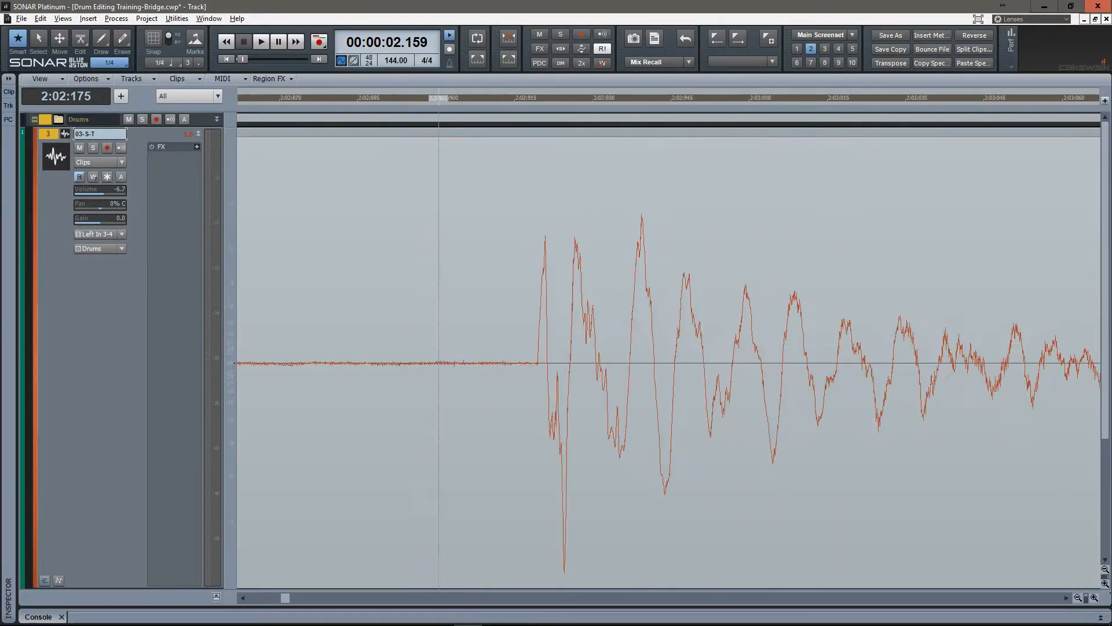
scroll(439, 359, up, 2)
click(640, 359)
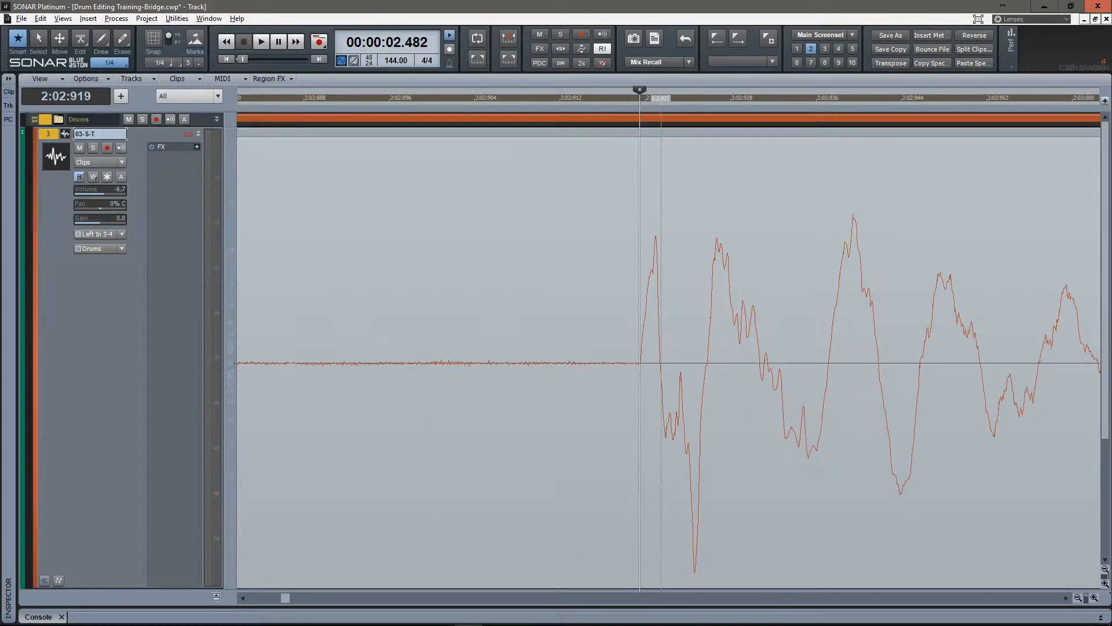
key(s)
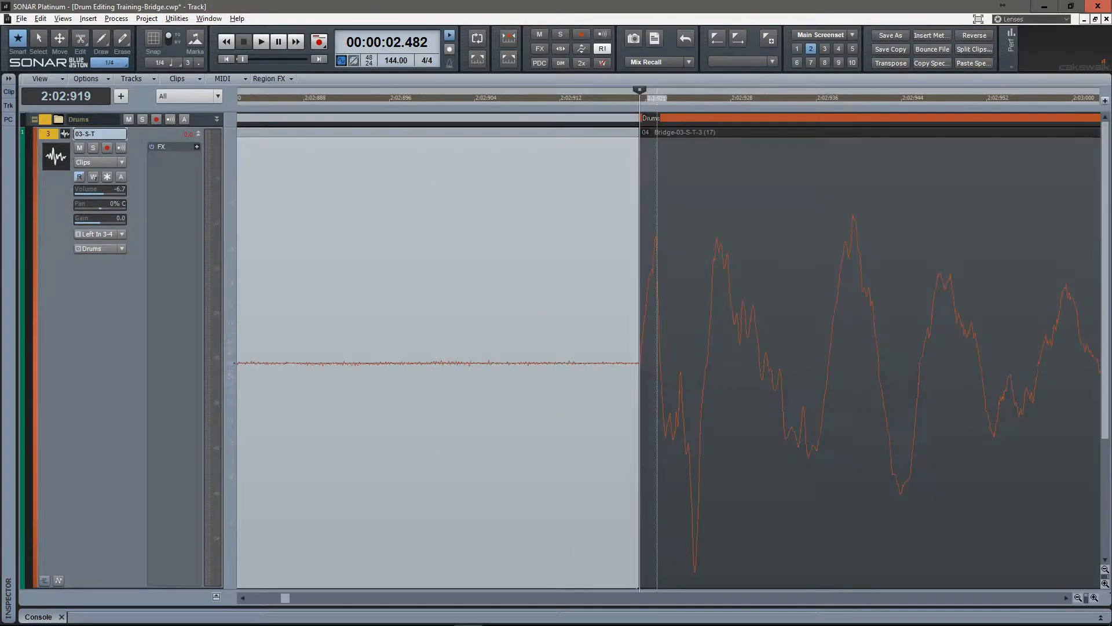
Select the clip group following the last split and split it right at the start of the third snare hit, about 2:03:921.
scroll(755, 360, down, 5)
scroll(754, 359, right, 3)
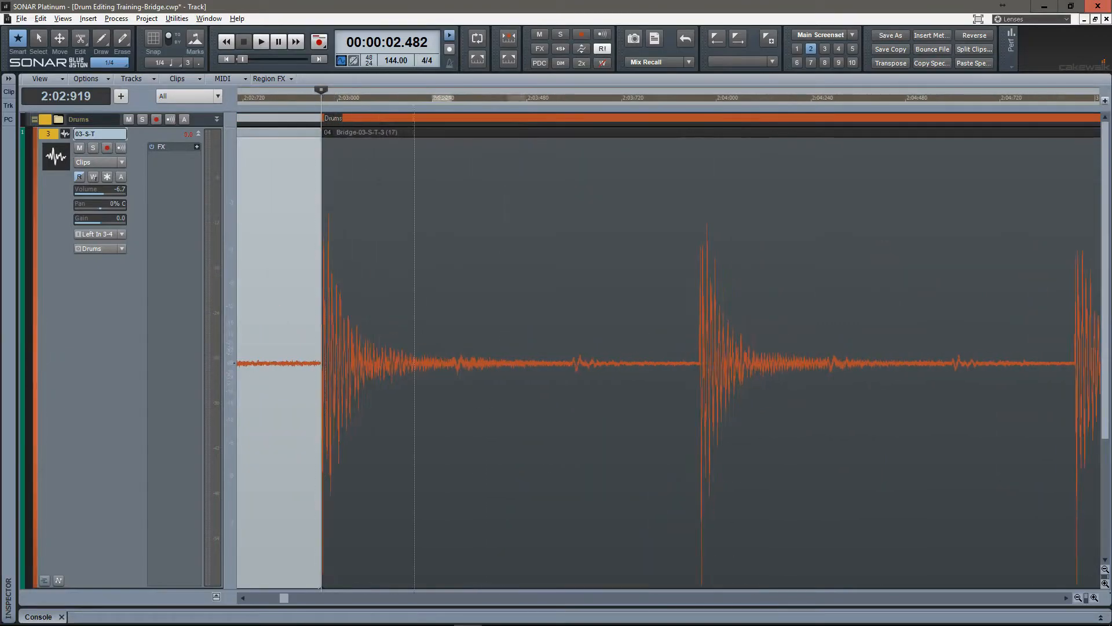
scroll(693, 359, up, 5)
scroll(678, 359, right, 2)
scroll(513, 360, up, 3)
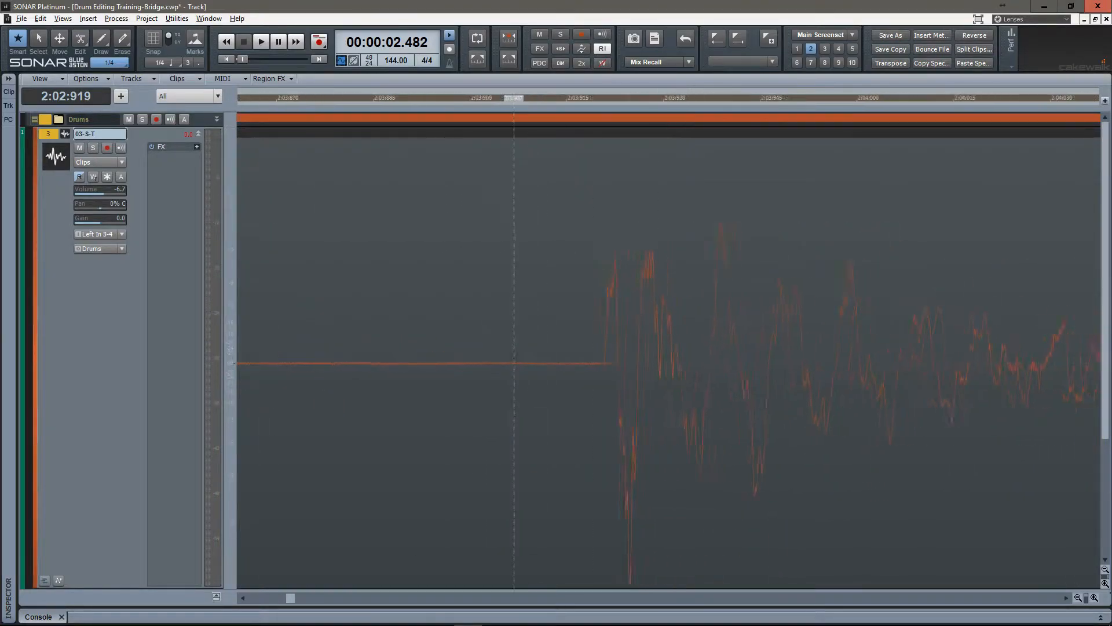
click(411, 359)
key(Tab)
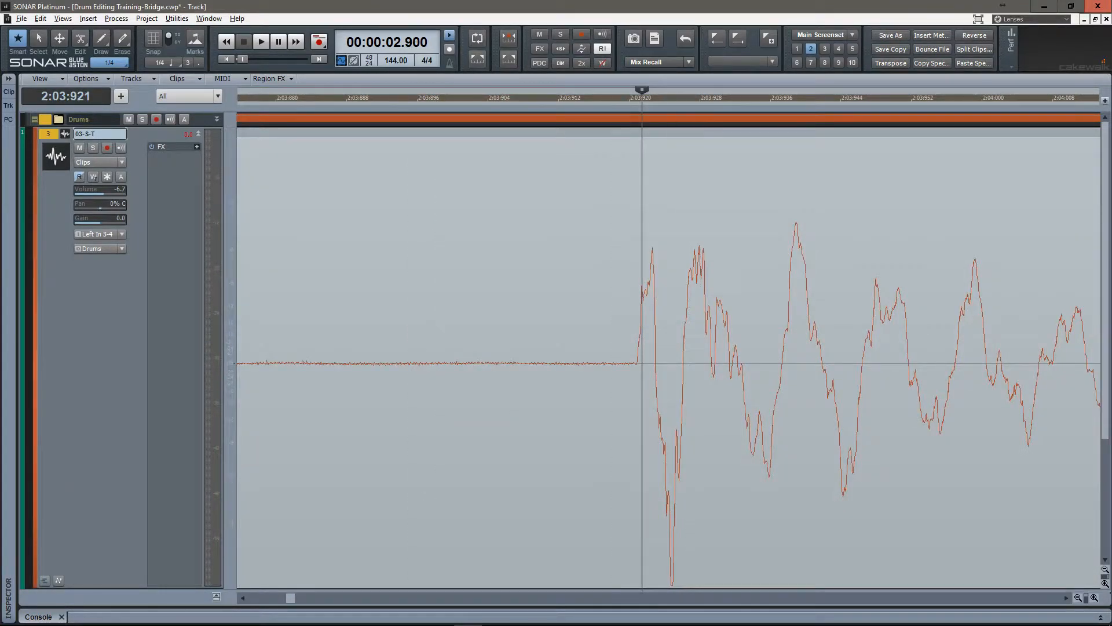
scroll(644, 359, up, 6)
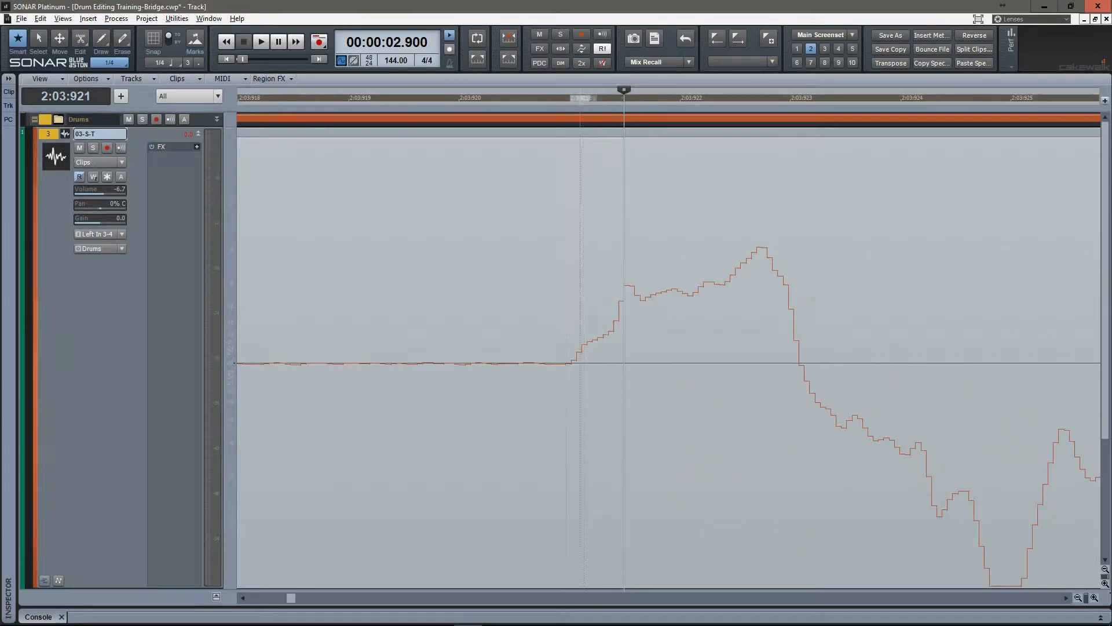
click(565, 359)
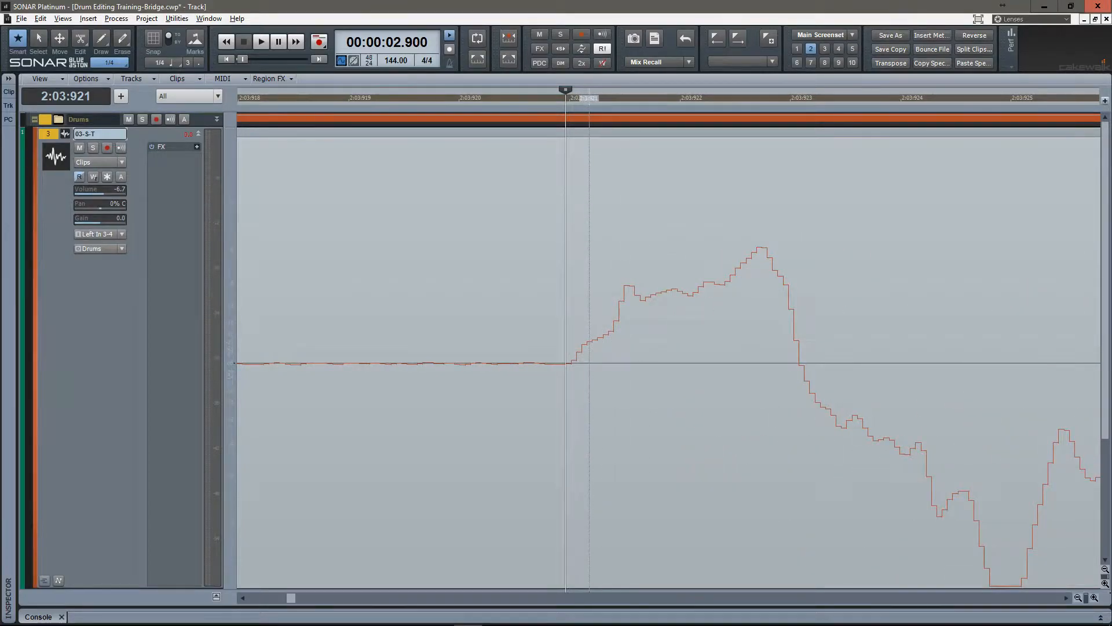
key(ctrl+a)
key(s)
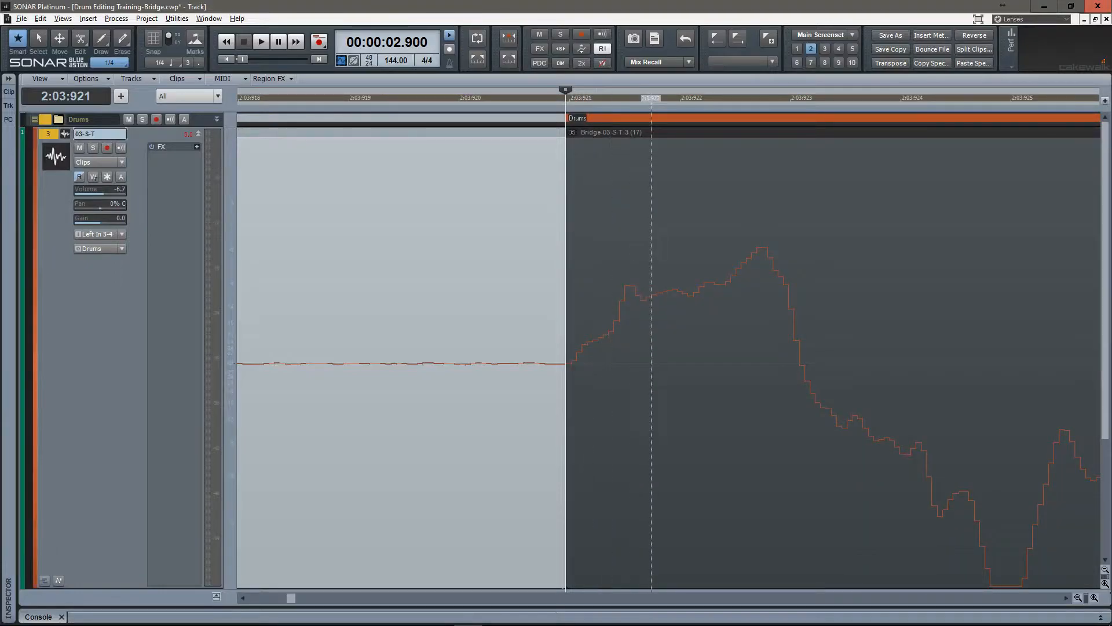
Select the remaining clip group and split it right at the start of the fourth snare hit, 2:04:912.
scroll(651, 359, down, 2)
scroll(651, 359, down, 3)
scroll(639, 359, down, 2)
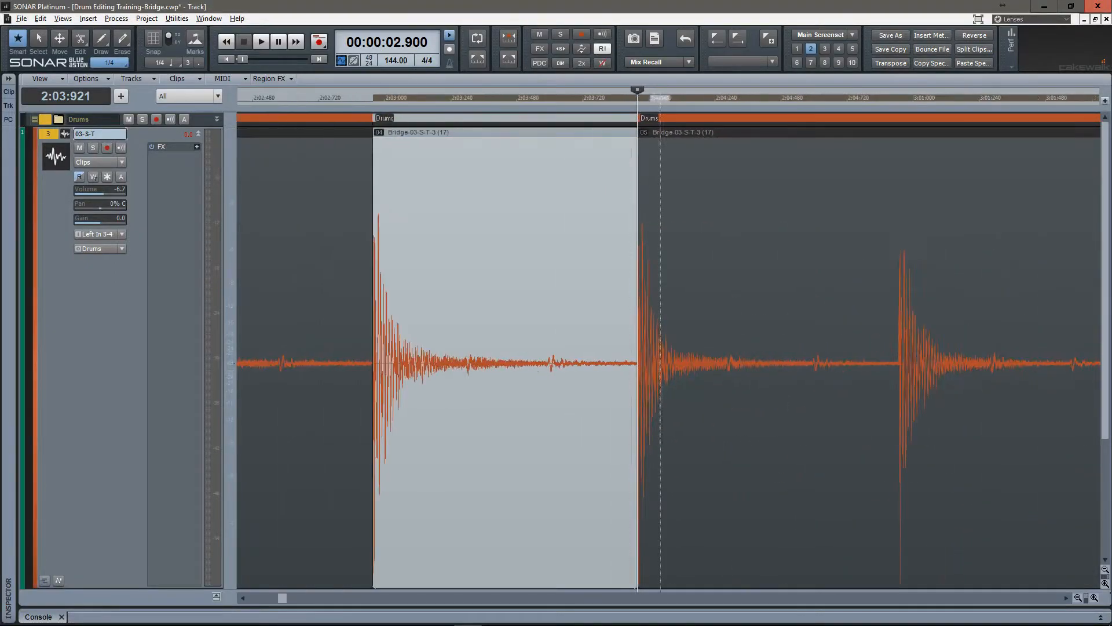
click(676, 359)
key(Tab)
key(Tab)
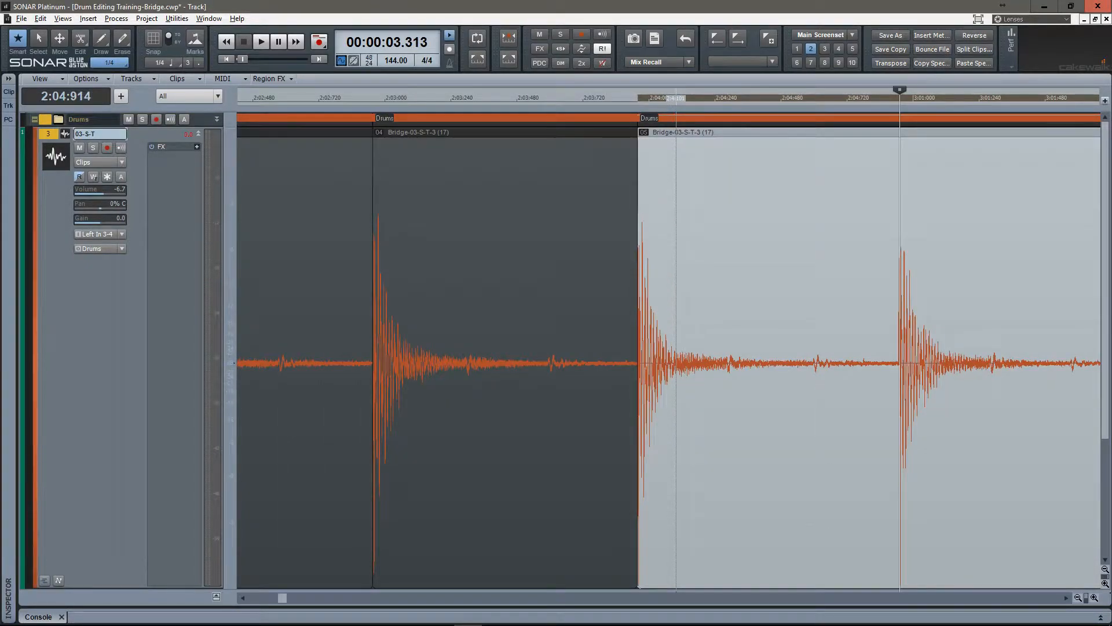
scroll(676, 359, up, 19)
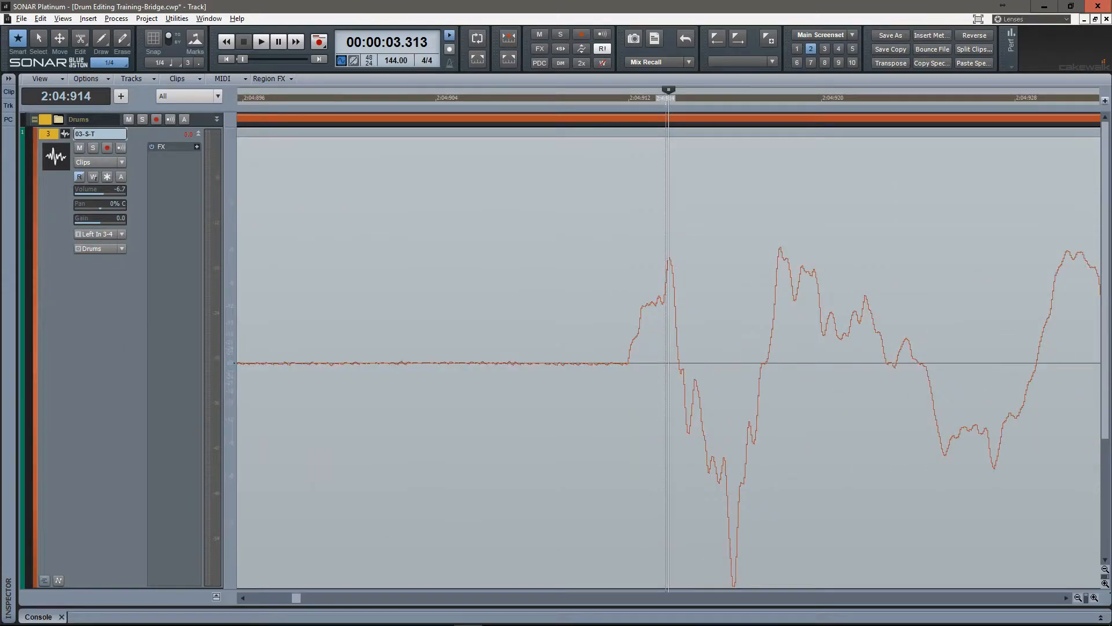
scroll(668, 360, up, 4)
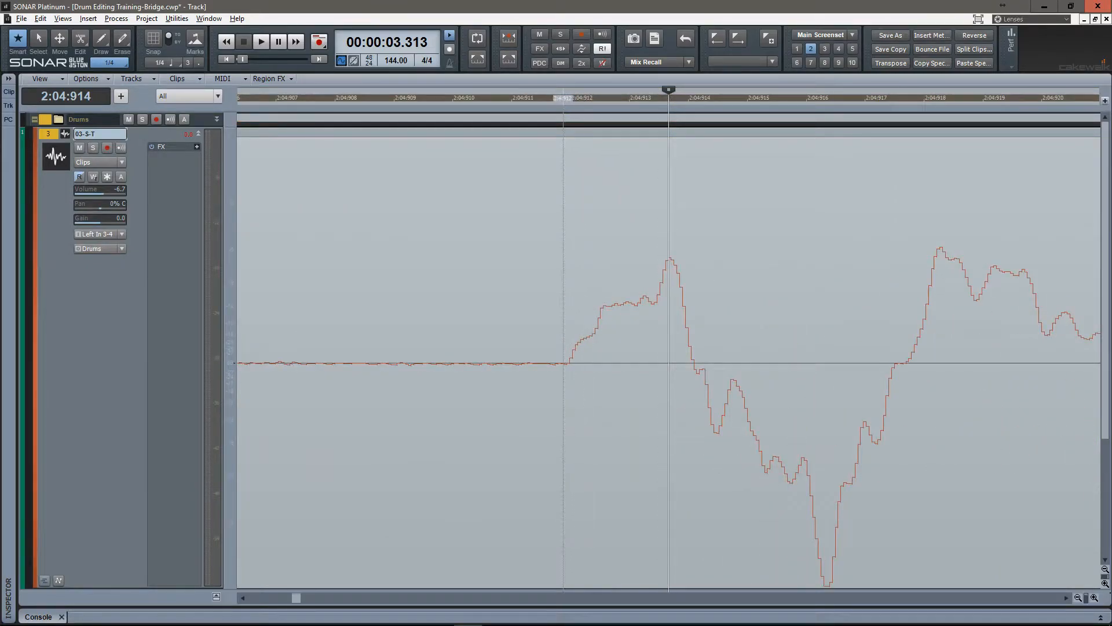
click(567, 360)
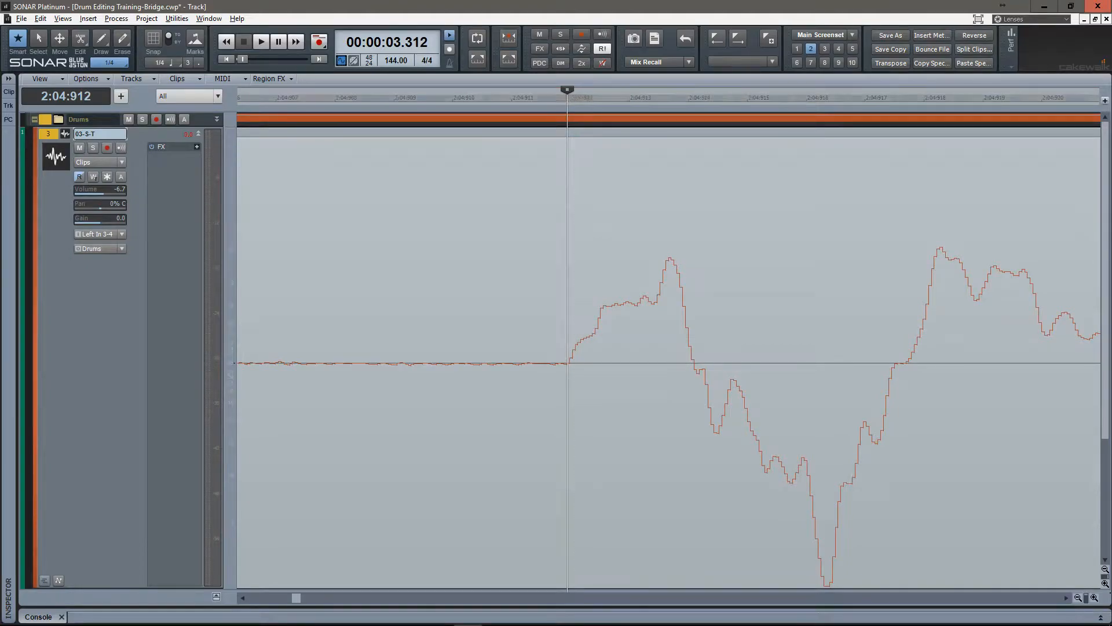
key(s)
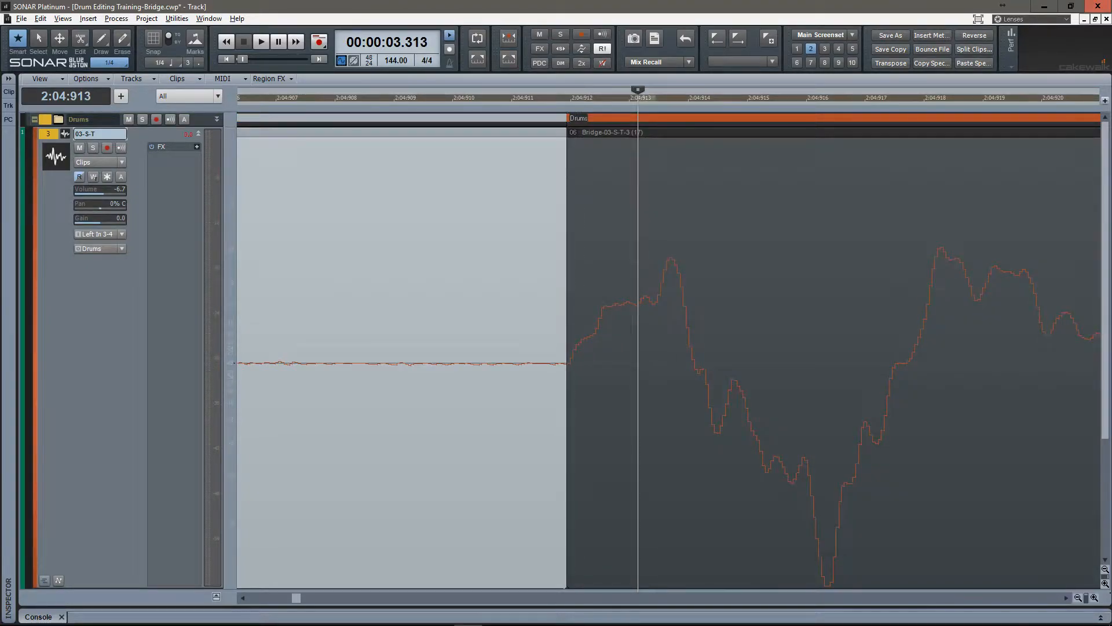
Select the clip group after the fourth split and place the cursor at the start of the fifth snare hit, 3:01:919.
scroll(638, 359, down, 5)
scroll(477, 365, down, 3)
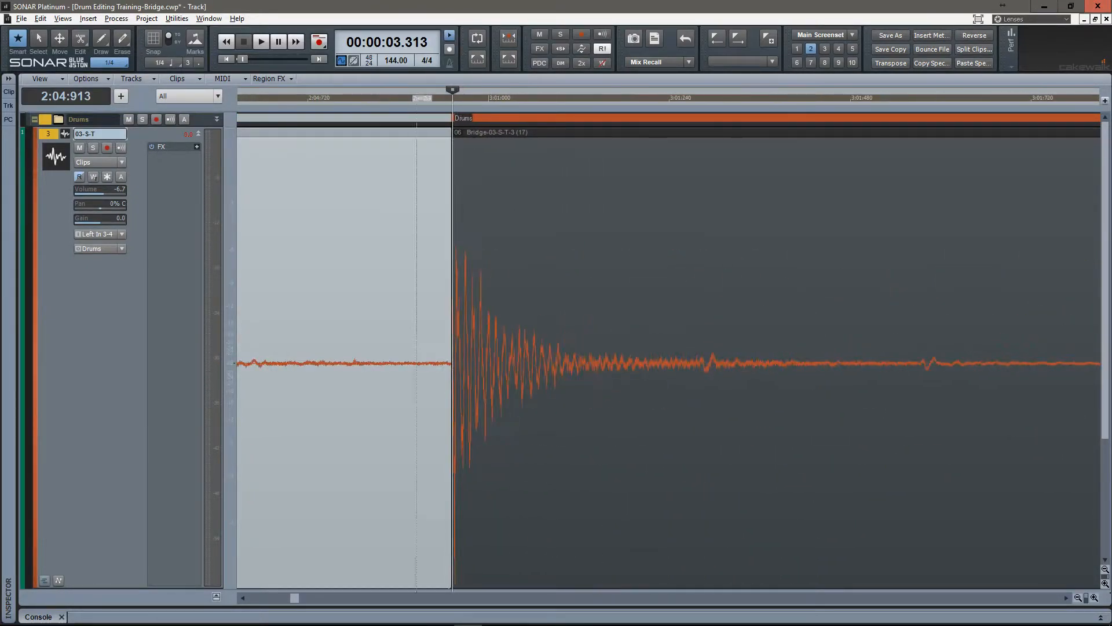
click(603, 366)
key(Tab)
key(Tab)
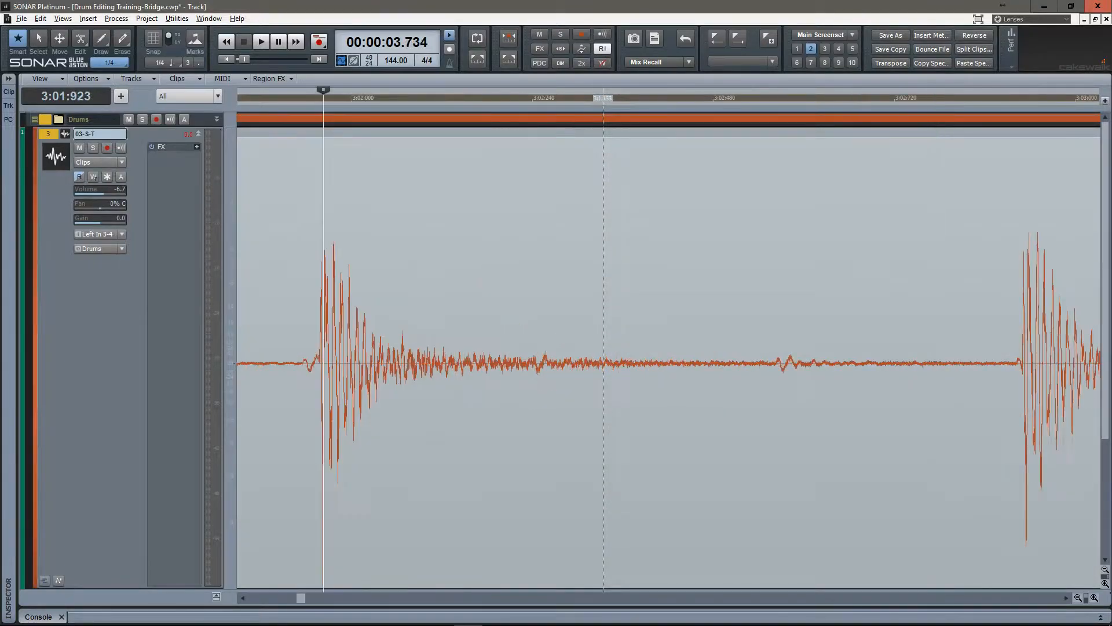
scroll(434, 363, up, 10)
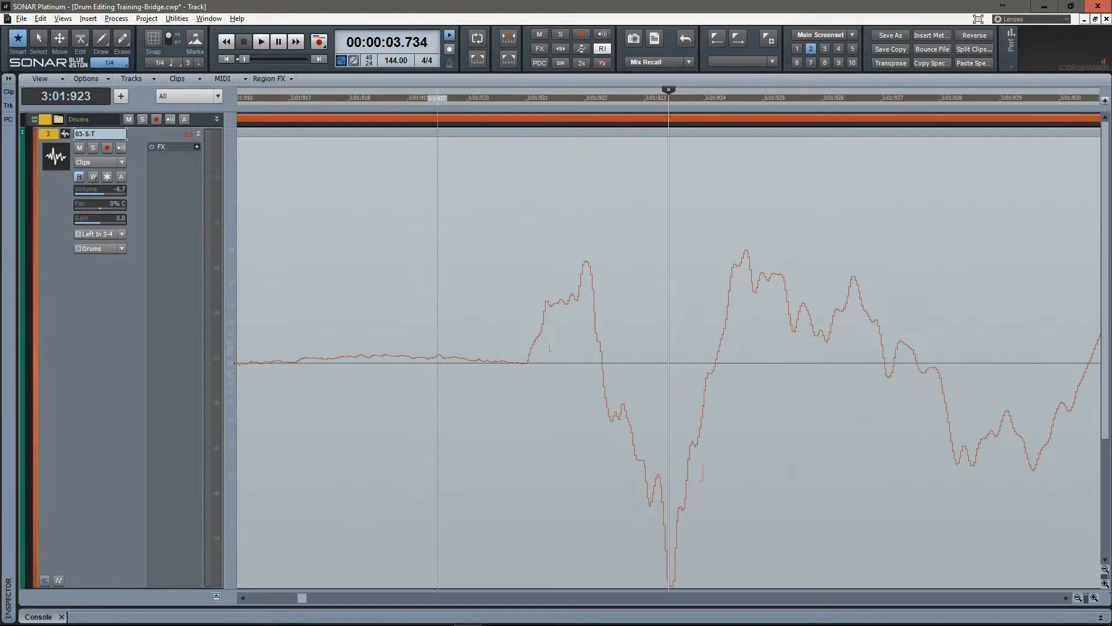
click(419, 363)
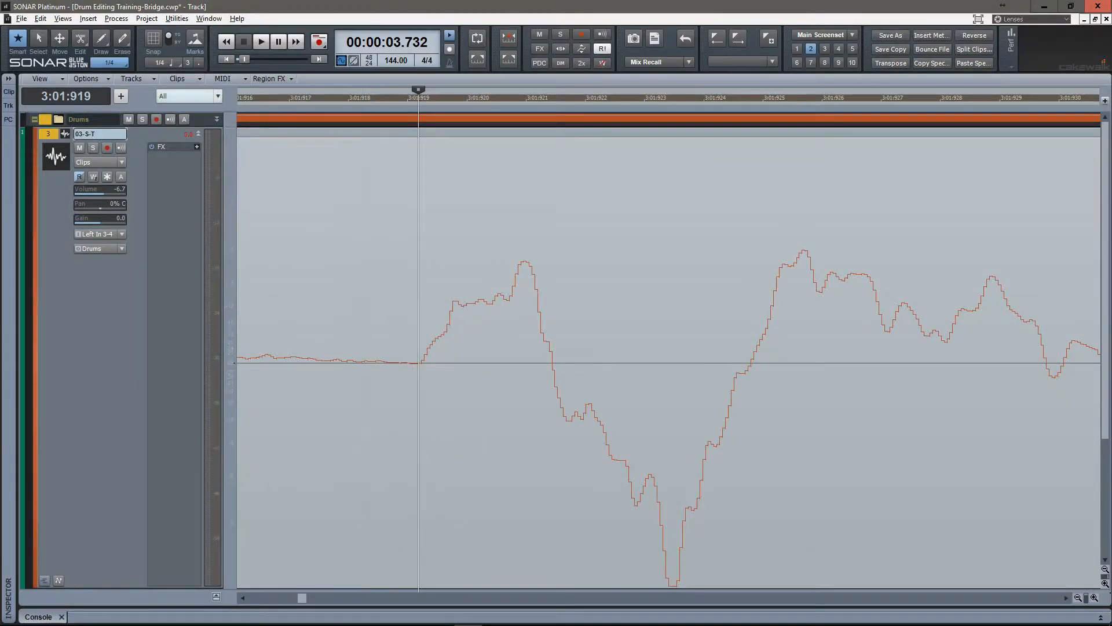
Check the clip selection in the enlarged Drums folder track, shrink it again and split the group at the fifth snare hit.
click(218, 119)
drag(173, 242, 173, 196)
key(ctrl+a)
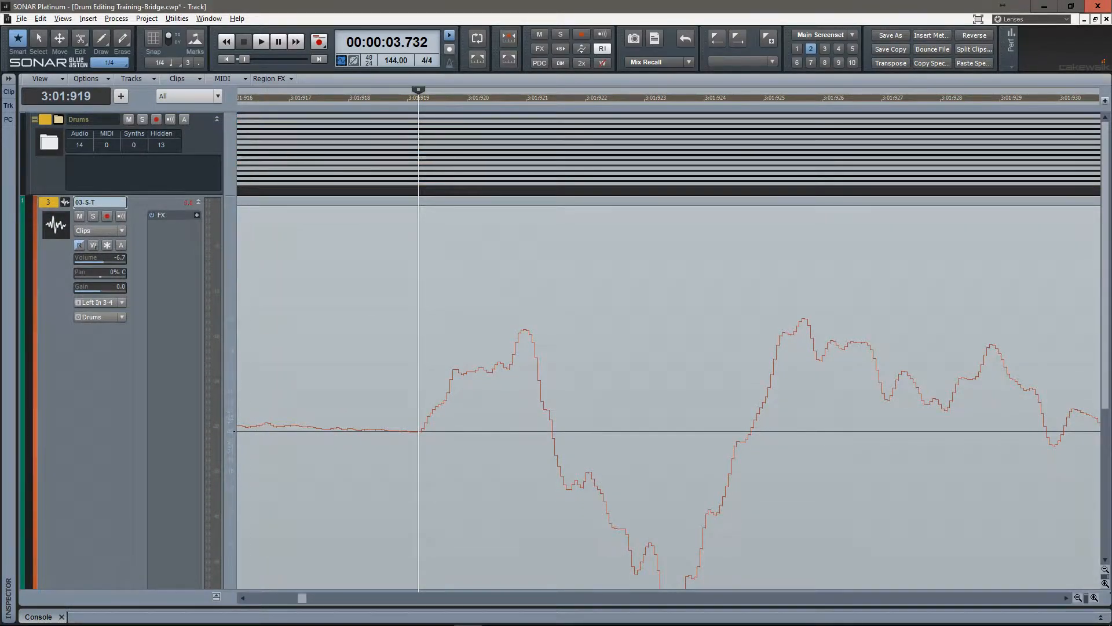
drag(174, 195, 174, 127)
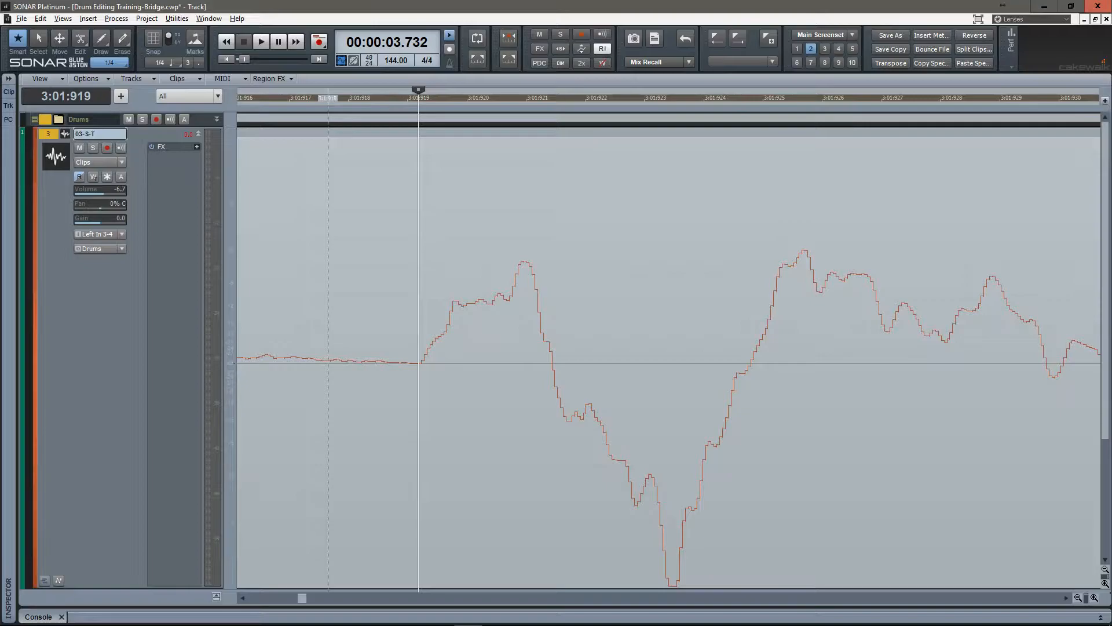
key(s)
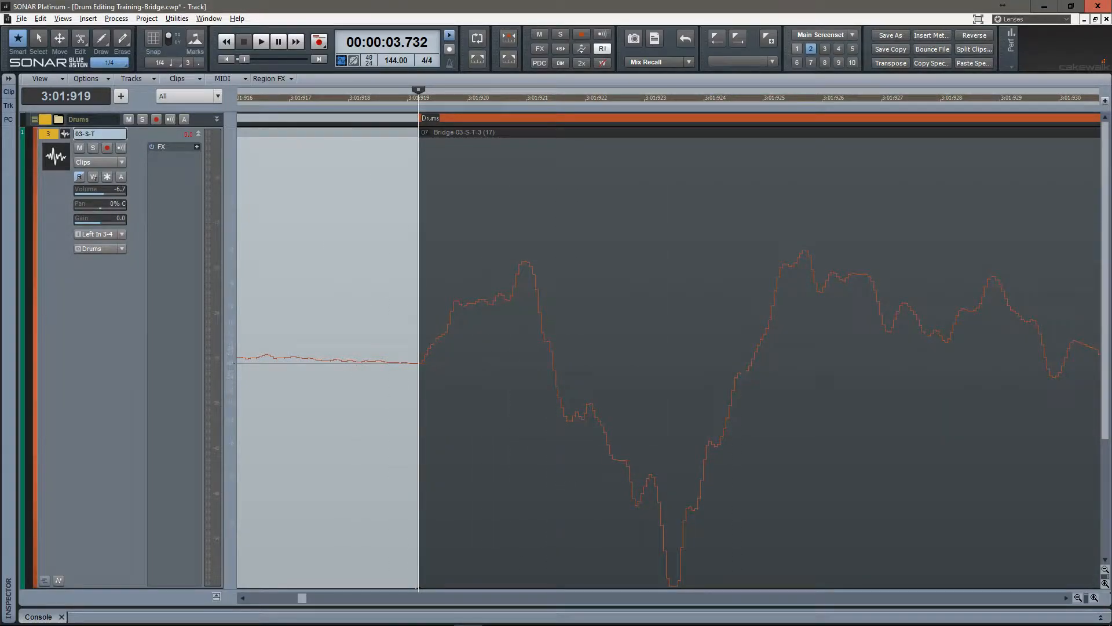
Switch to Screenset 1 and check the five split points across all drum tracks.
key(1)
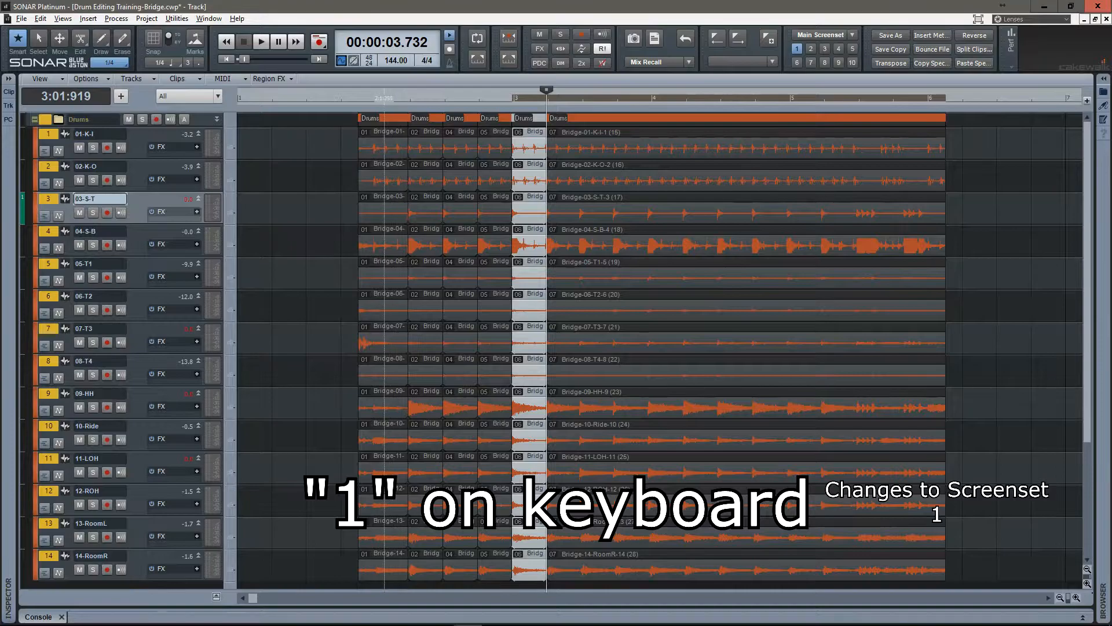
click(396, 203)
click(426, 202)
click(461, 203)
click(498, 202)
click(528, 203)
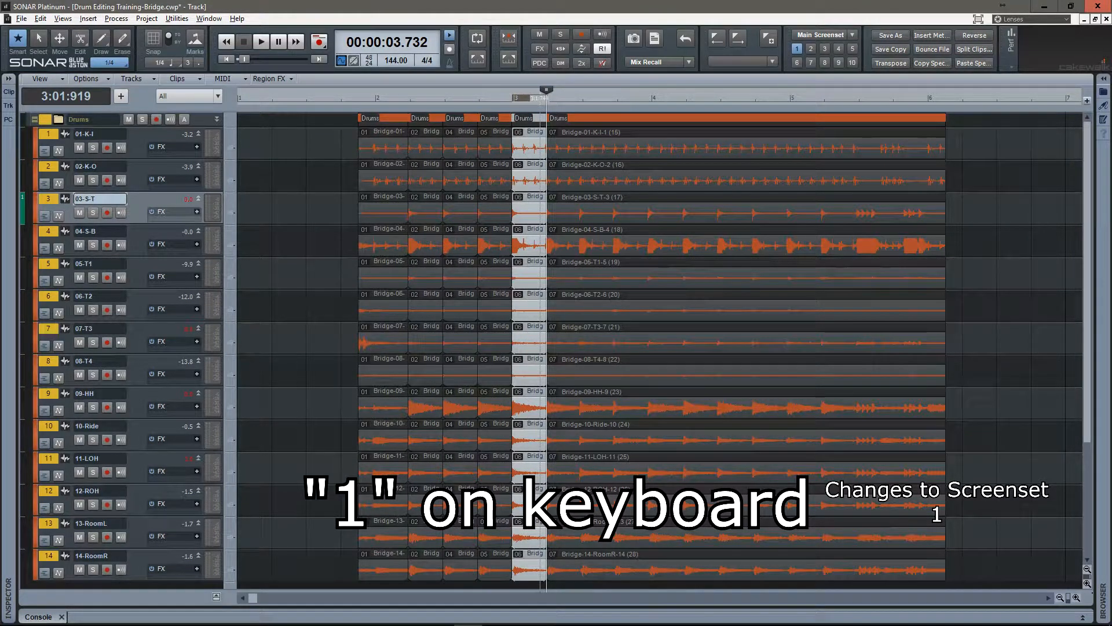
Return to the enlarged snare view in Screenset 2, bring the hits after the fifth split into view and compare with Screenset 1.
key(2)
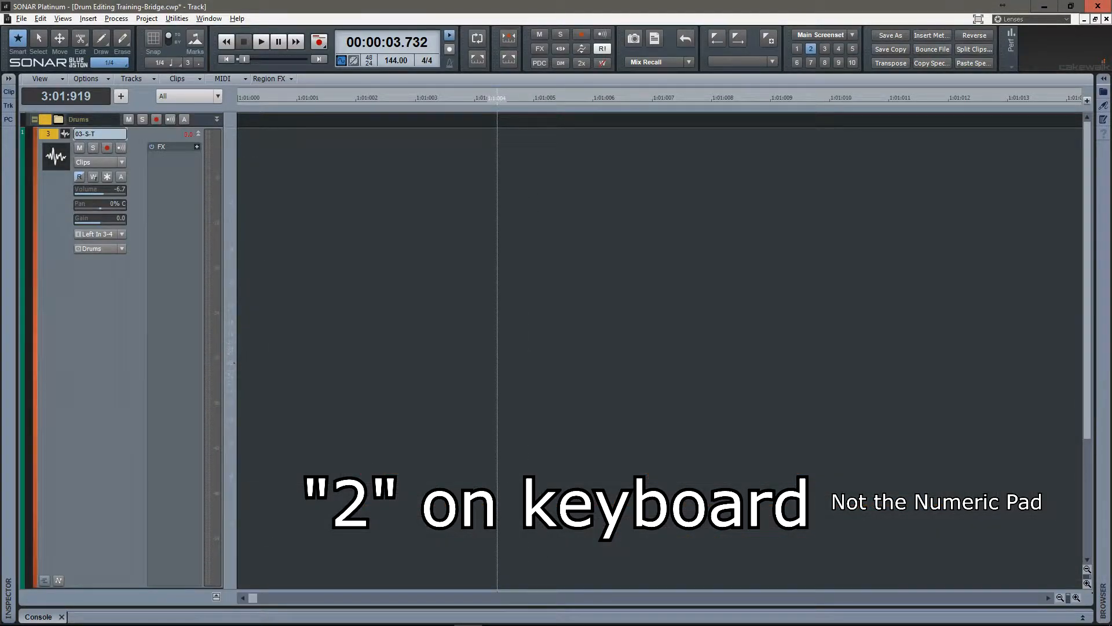
key(ctrl+Left)
key(ctrl+Left)
key(ctrl+Left)
key(ctrl+Left)
key(ctrl+Left)
key(ctrl+Left)
key(ctrl+Left)
key(ctrl+Left)
key(ctrl+Left)
key(ctrl+Left)
key(ctrl+Left)
key(ctrl+Left)
key(ctrl+Left)
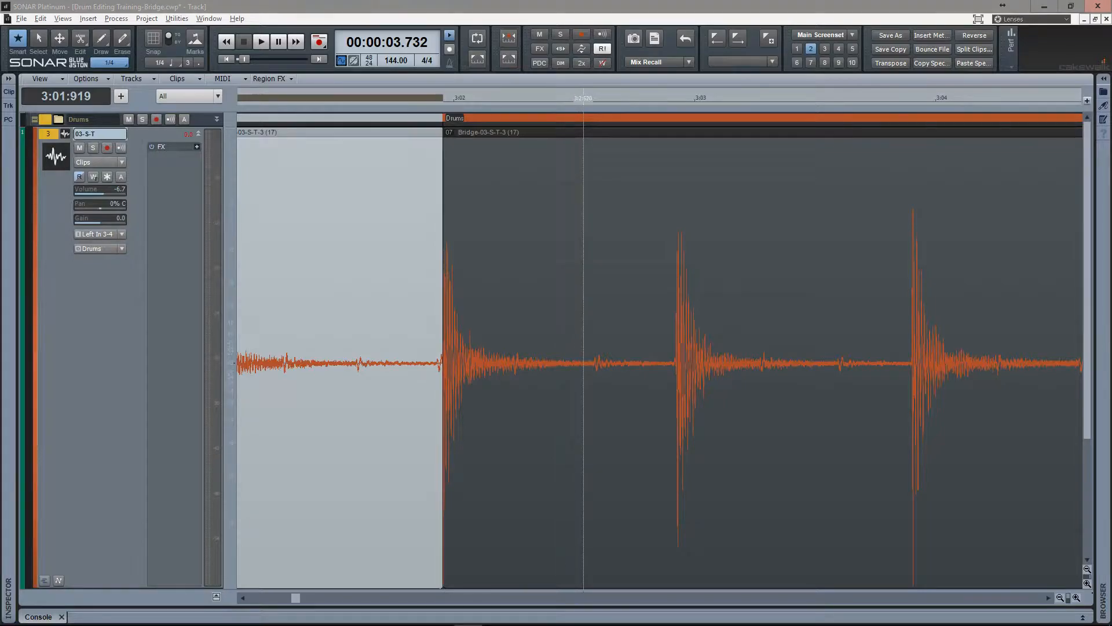
key(1)
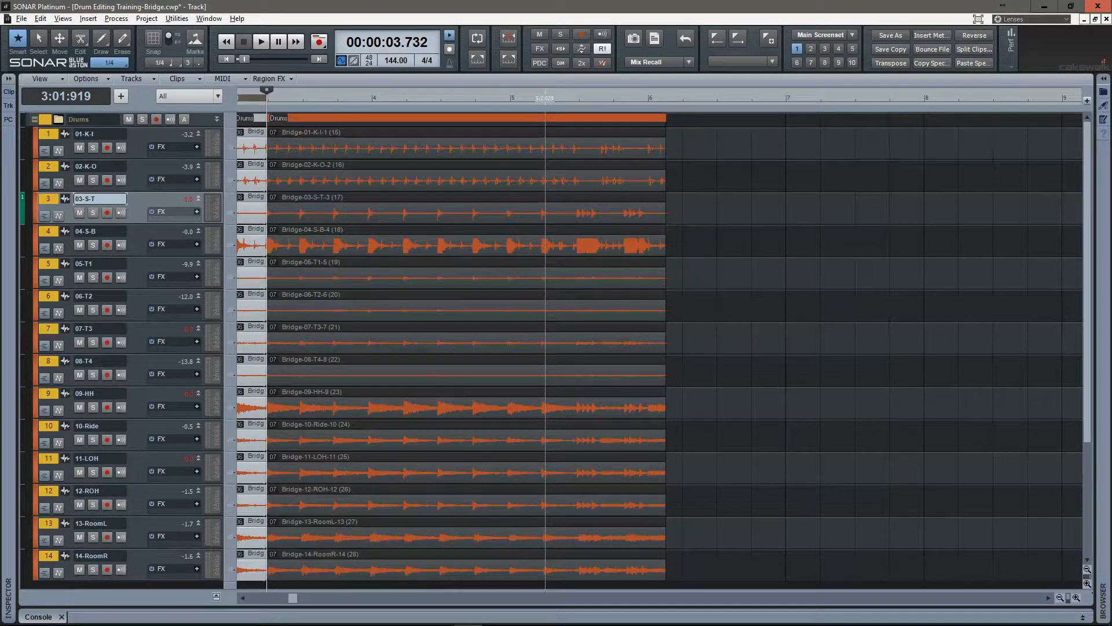
key(2)
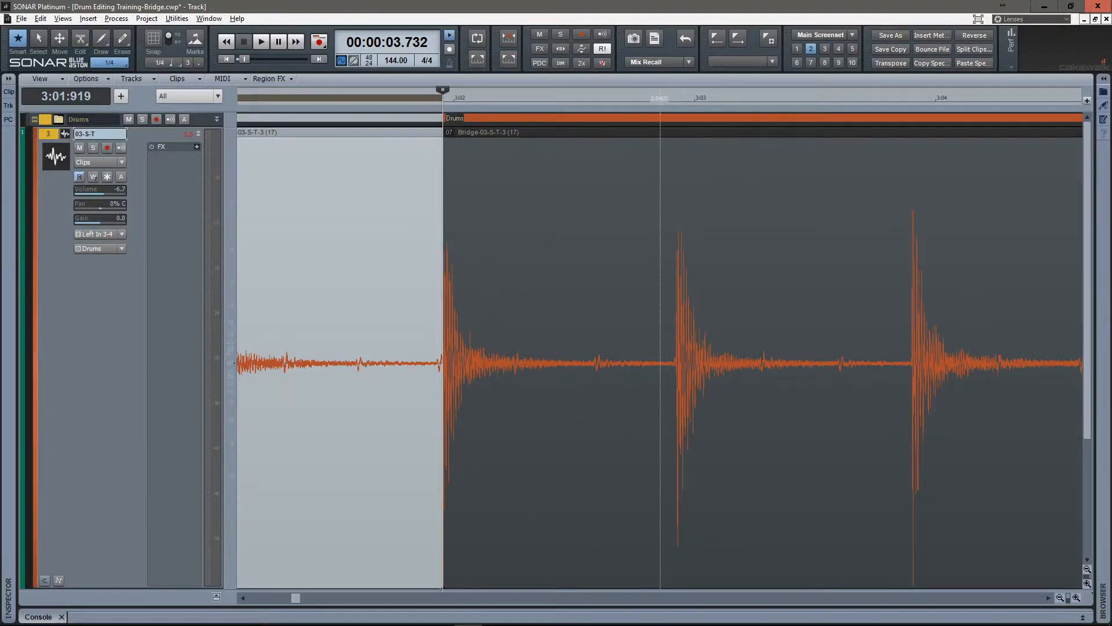
Select the clip group after the fifth split and move the cursor to the transient near the sixth snare hit.
scroll(667, 348, up, 3)
drag(668, 174, 477, 231)
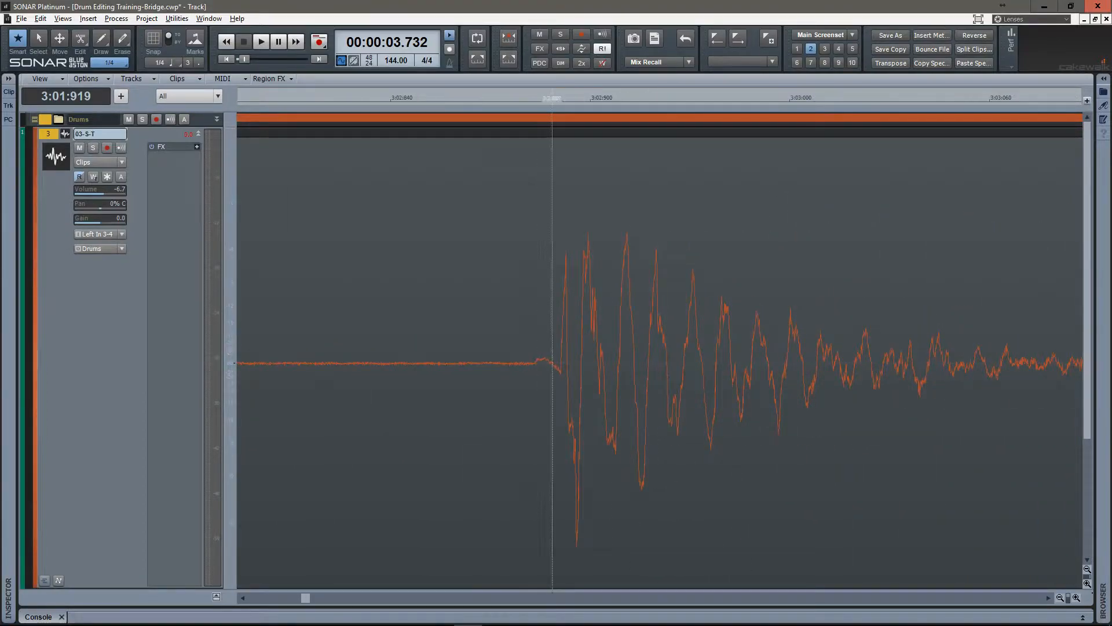
scroll(558, 347, up, 5)
scroll(555, 348, down, 3)
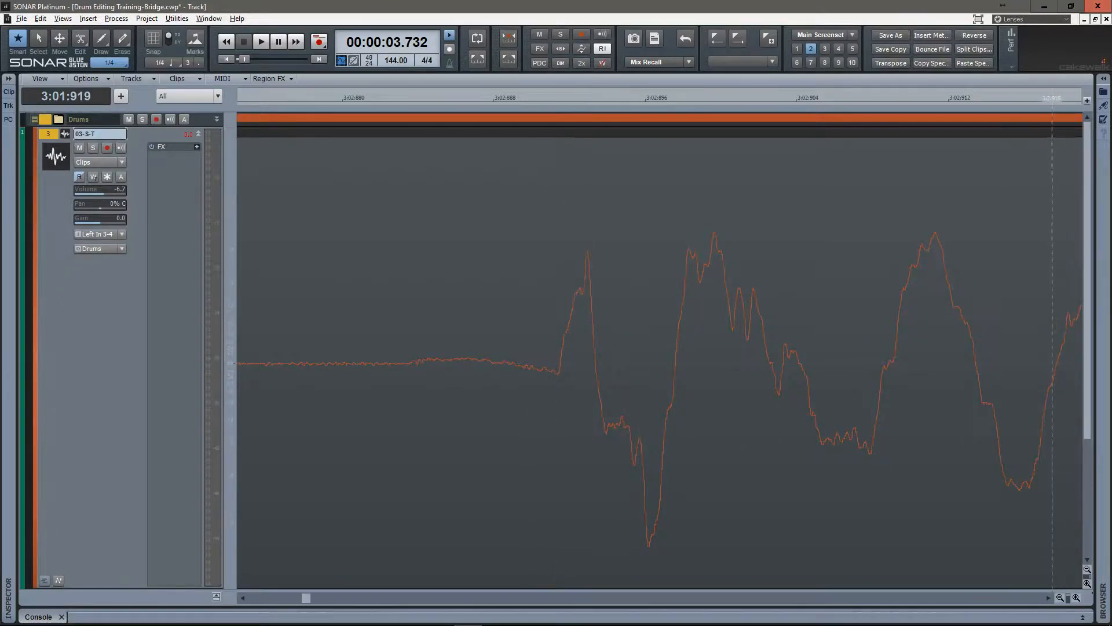
click(1051, 164)
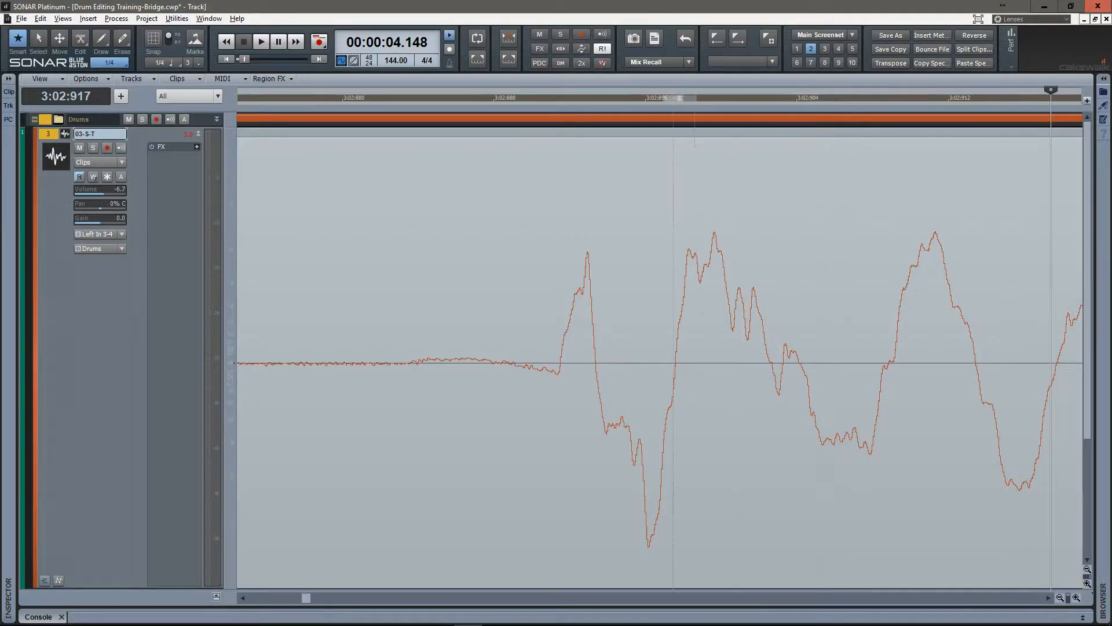
key(Tab)
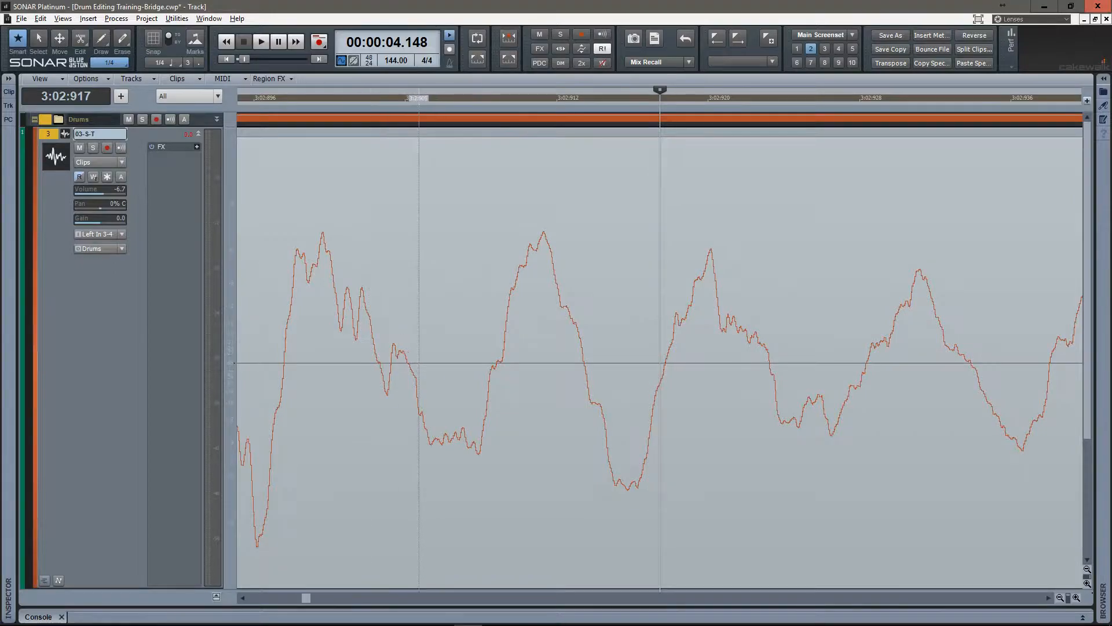
Place the cursor at the exact start of the sixth snare hit, 3:02:891, and split the clip group there.
scroll(442, 348, down, 10)
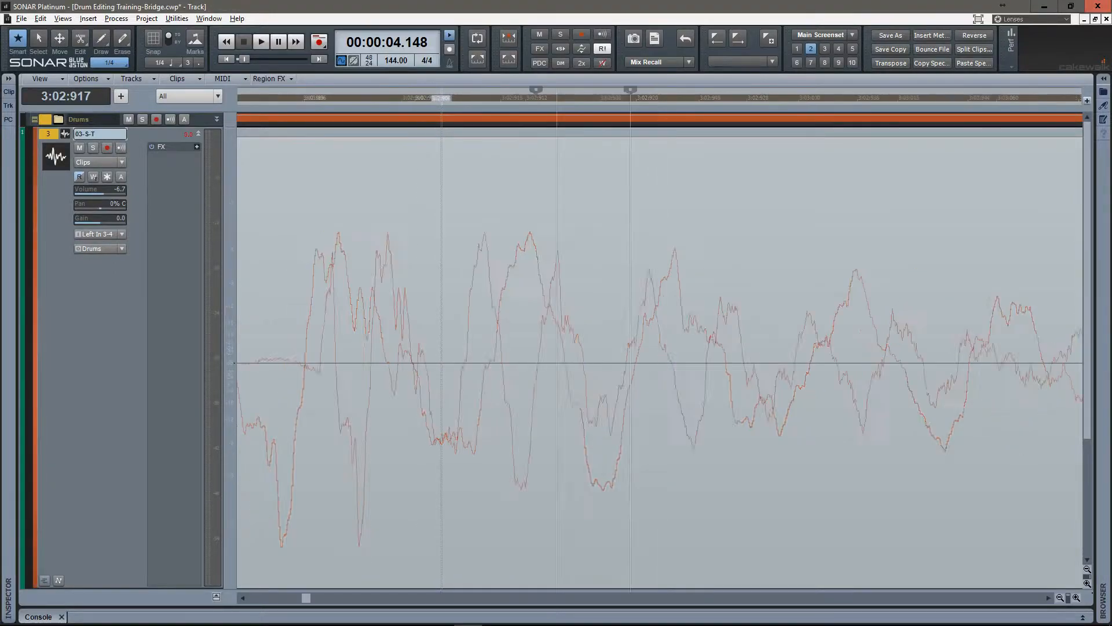
scroll(442, 348, left, 4)
scroll(580, 347, down, 10)
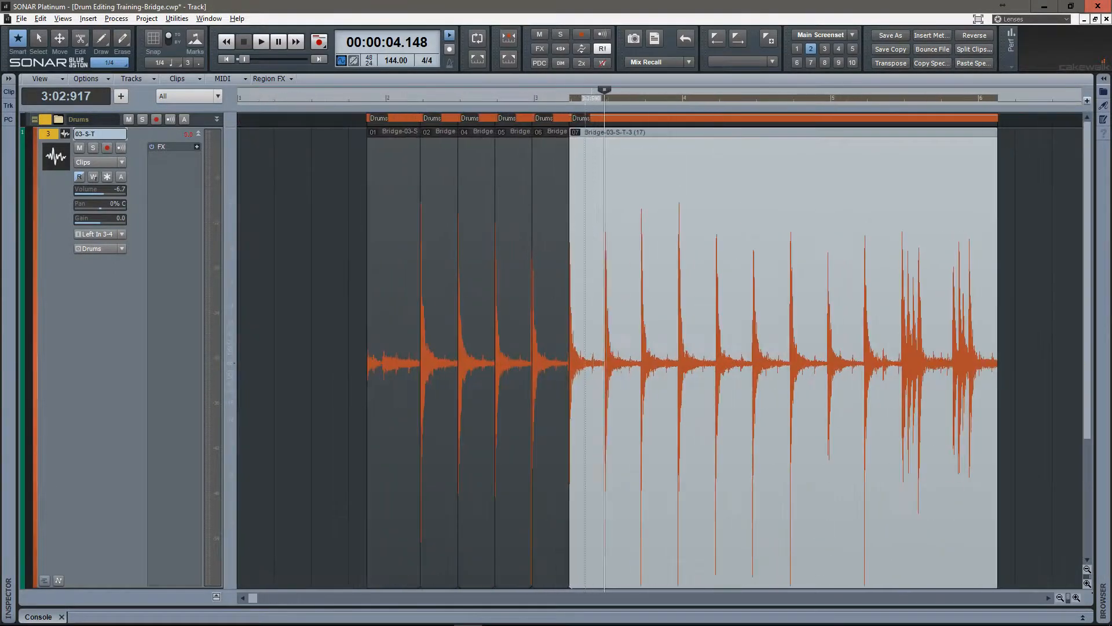
scroll(339, 348, up, 5)
scroll(559, 348, up, 5)
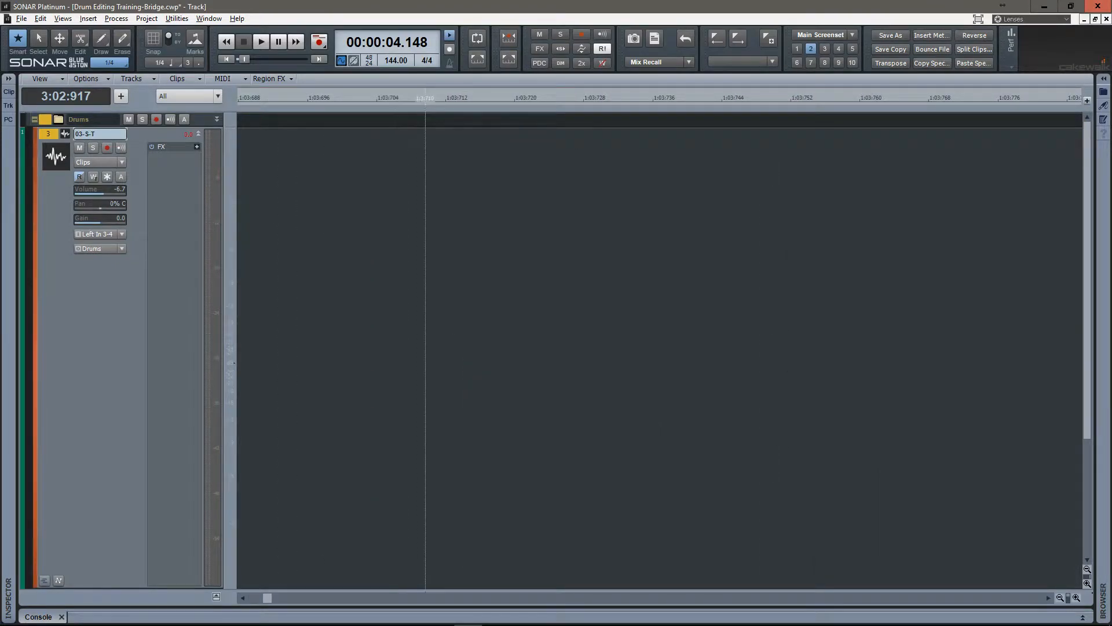
key(g)
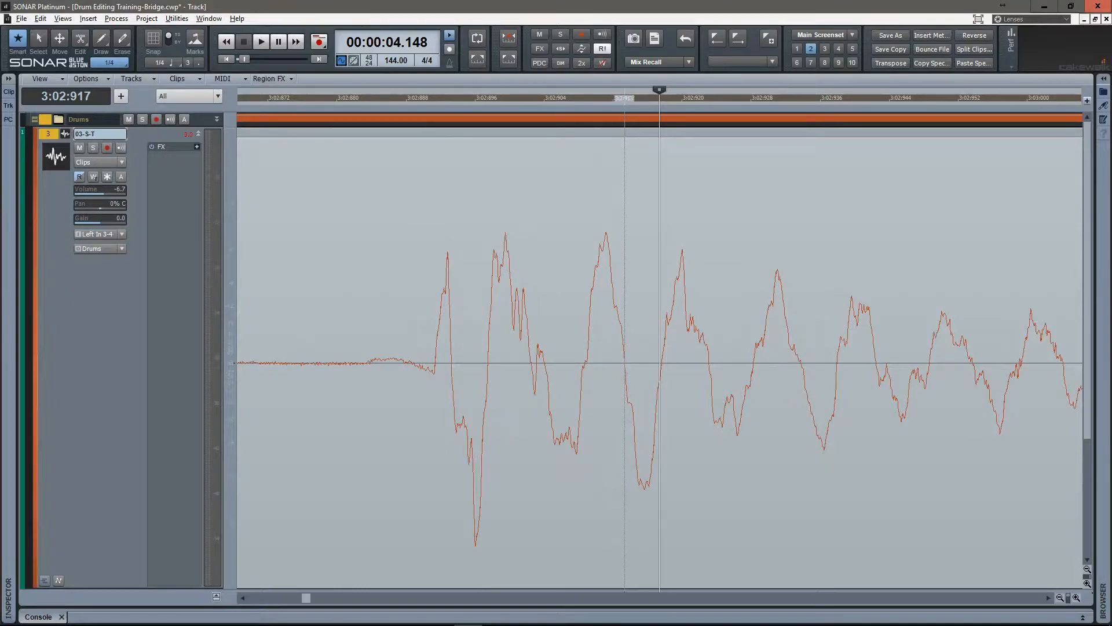
scroll(623, 348, down, 2)
scroll(564, 362, up, 7)
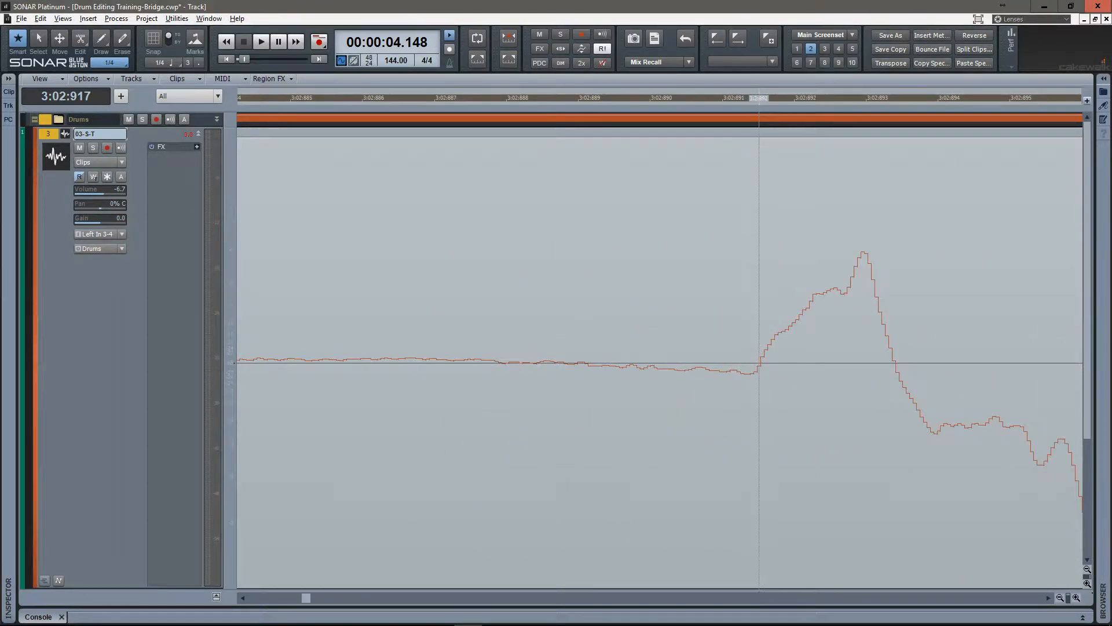
click(757, 97)
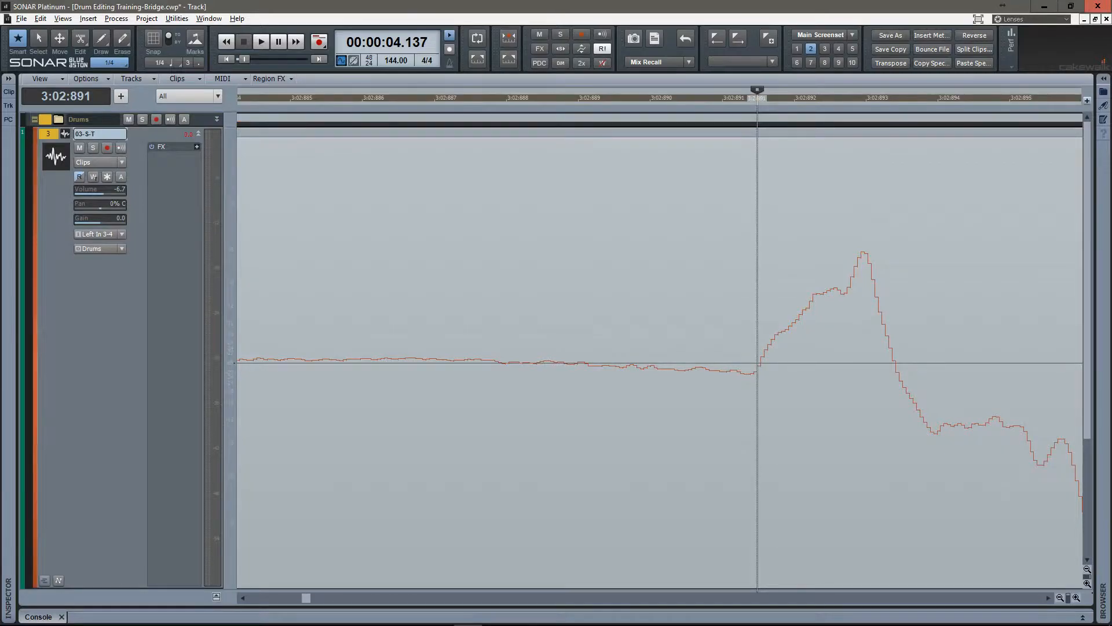
key(s)
scroll(798, 359, down, 8)
scroll(634, 363, down, 7)
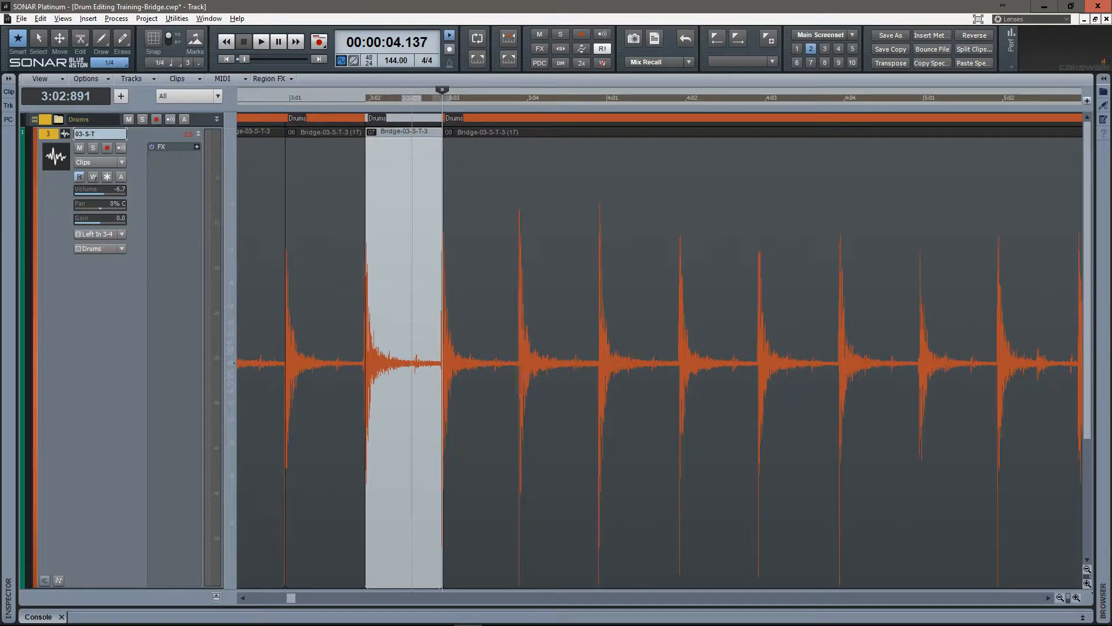
Select the clip group after the sixth split and split it at the start of the seventh snare hit, 3:03:871.
scroll(515, 362, up, 8)
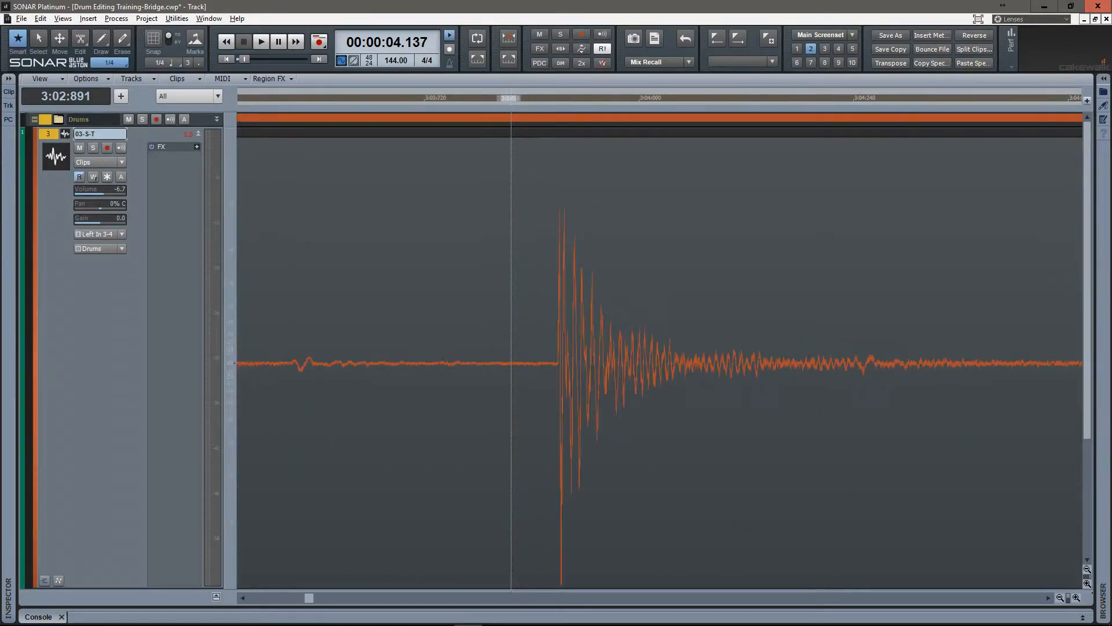
scroll(550, 362, up, 5)
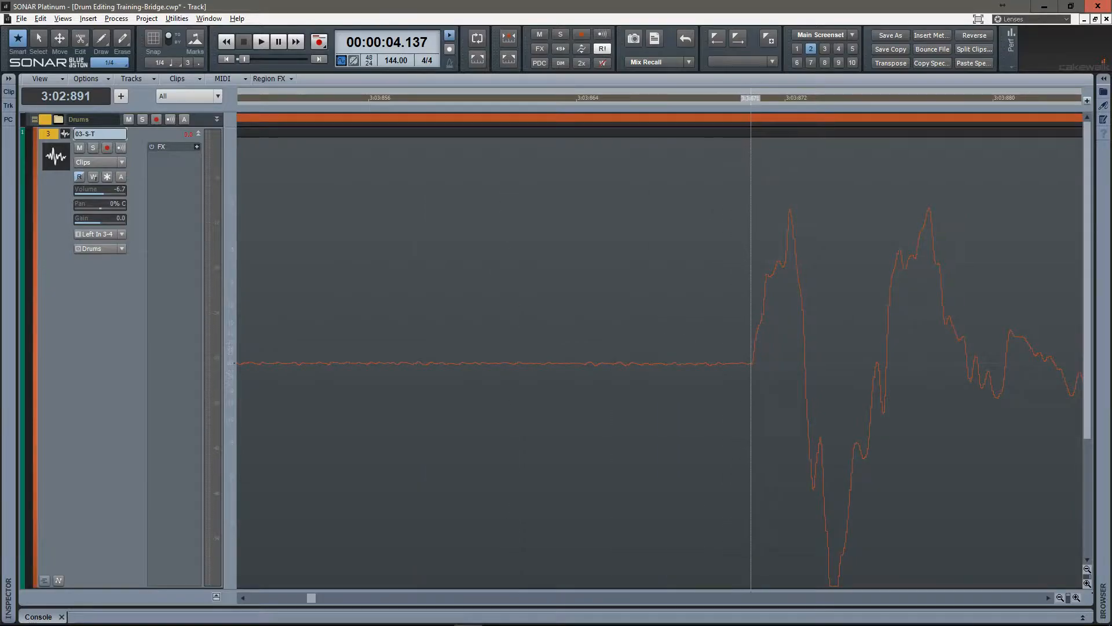
click(752, 362)
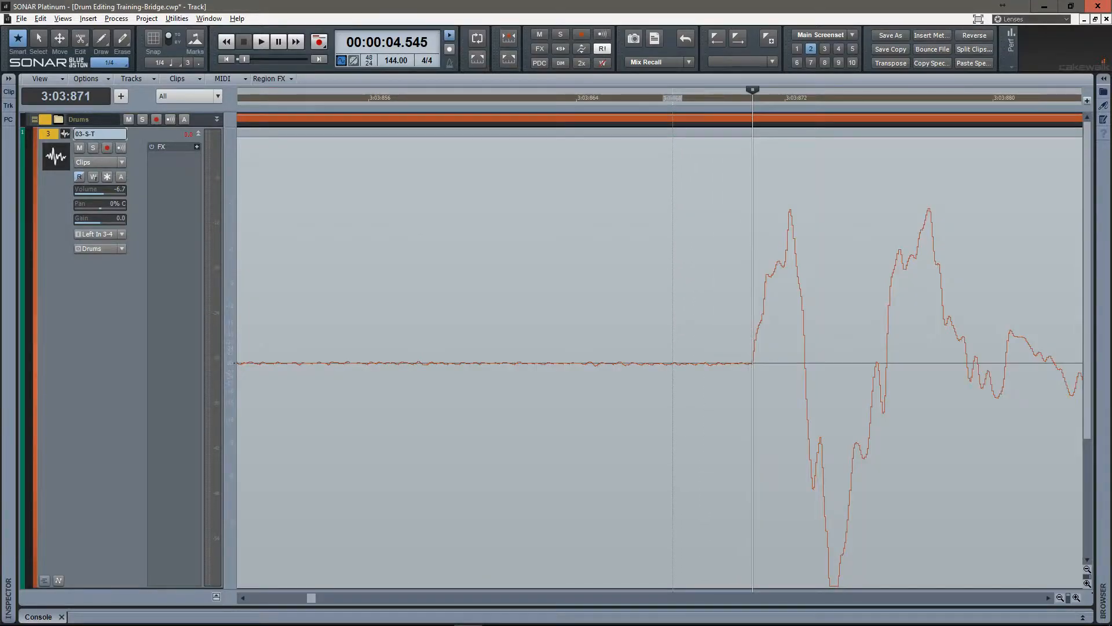
key(s)
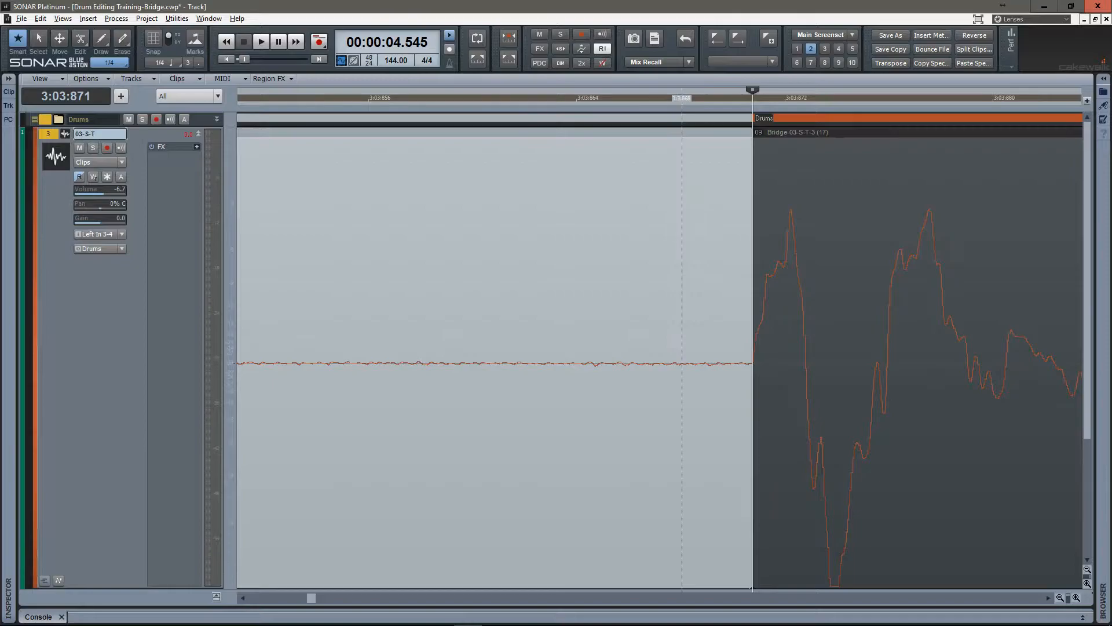
scroll(682, 362, down, 10)
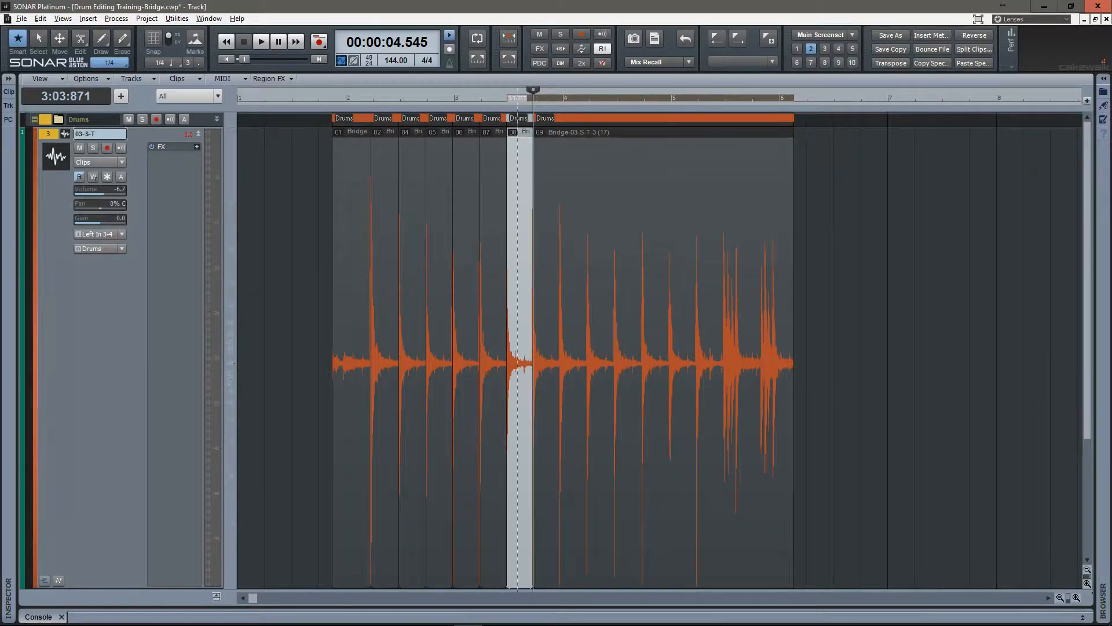
Play the split drums from 1:04:487 to check the edits by ear, and stop playback within the seventh clip group.
scroll(356, 362, up, 5)
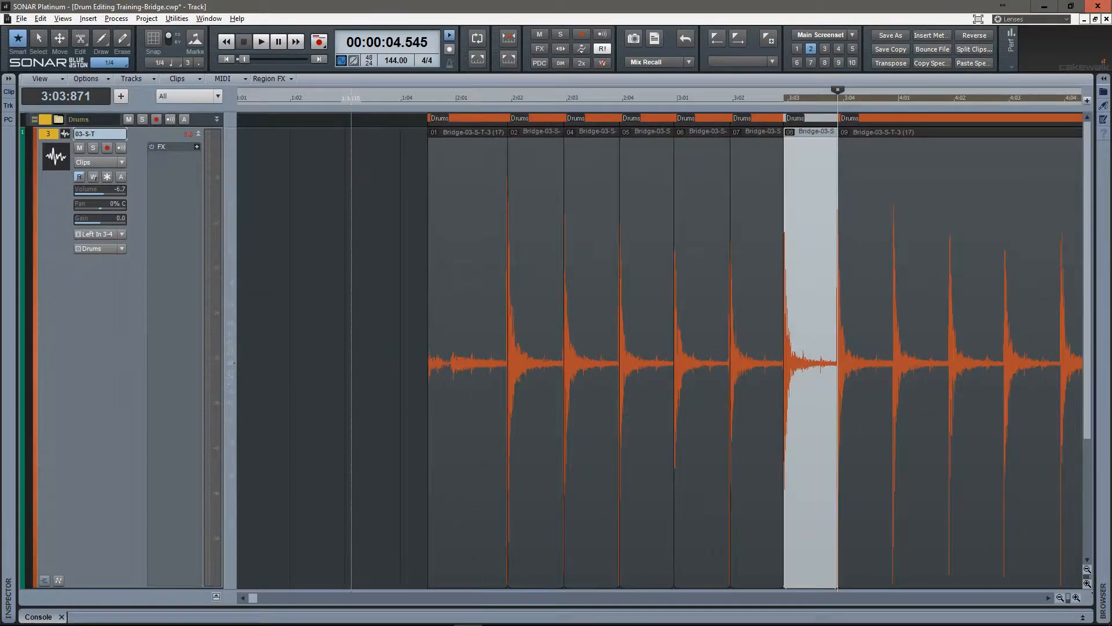
click(428, 97)
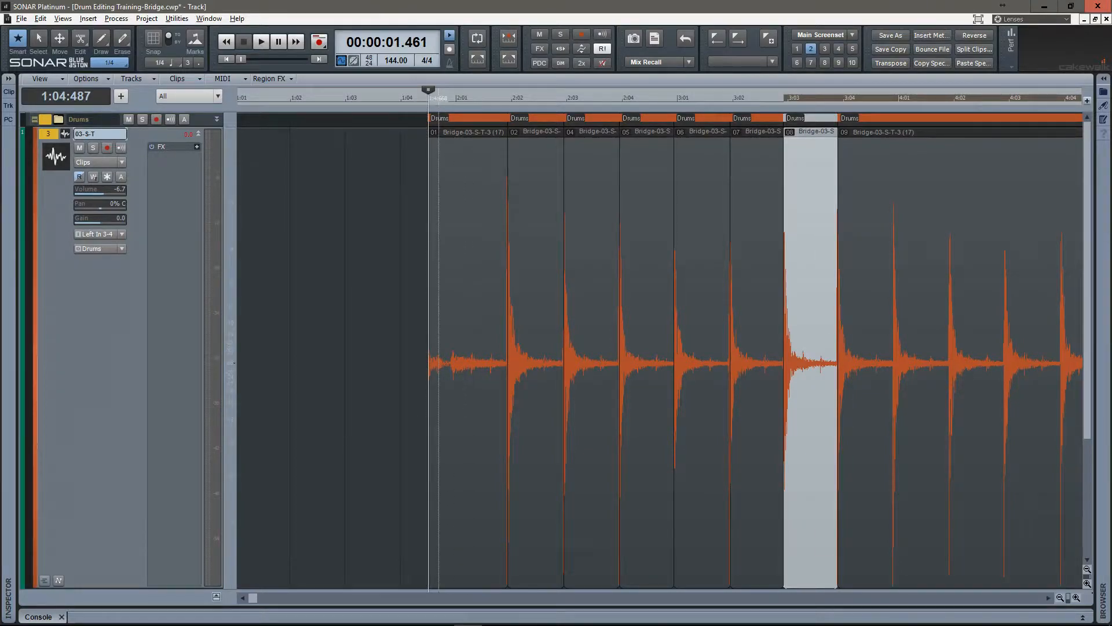
key(space)
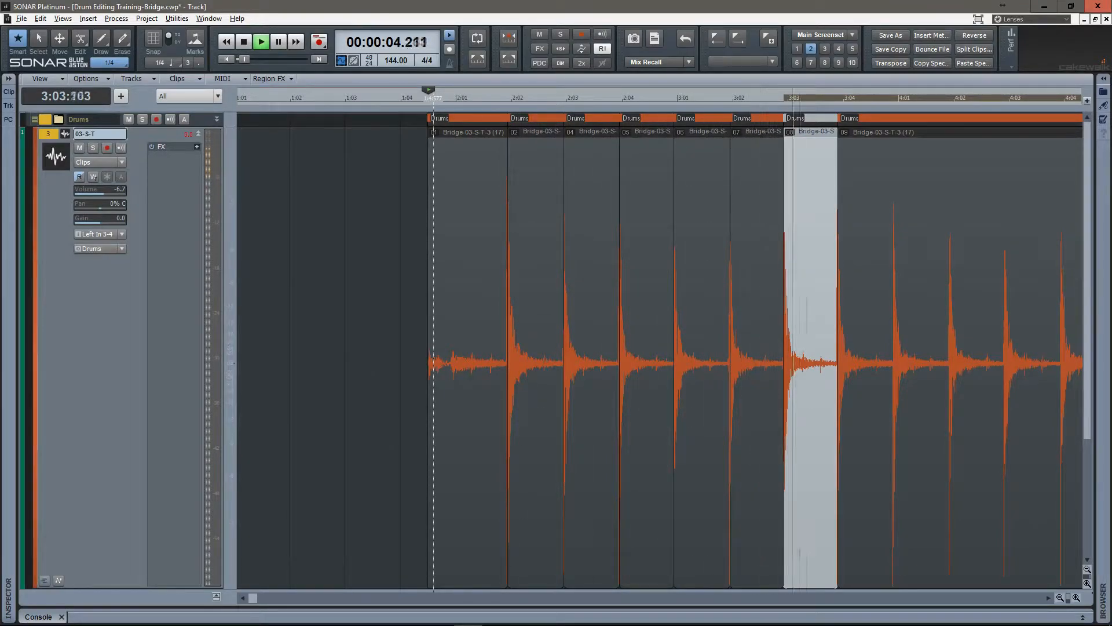
key(space)
Select the clip group after the seventh split and split it at the start of the eighth snare hit, 3:04:877.
scroll(821, 363, down, 4)
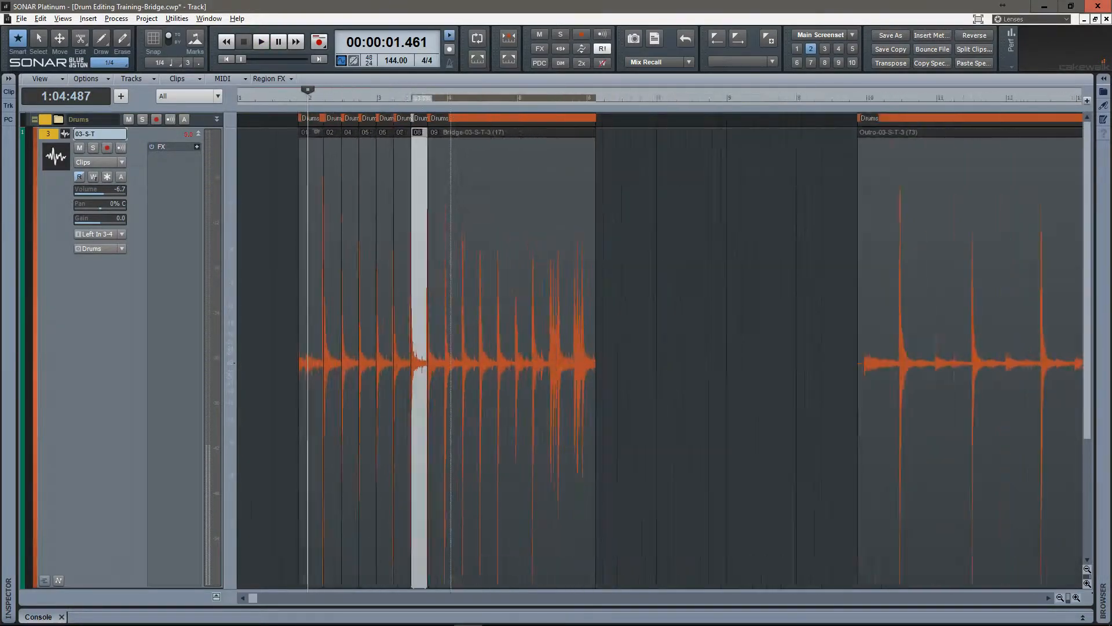
scroll(387, 363, up, 7)
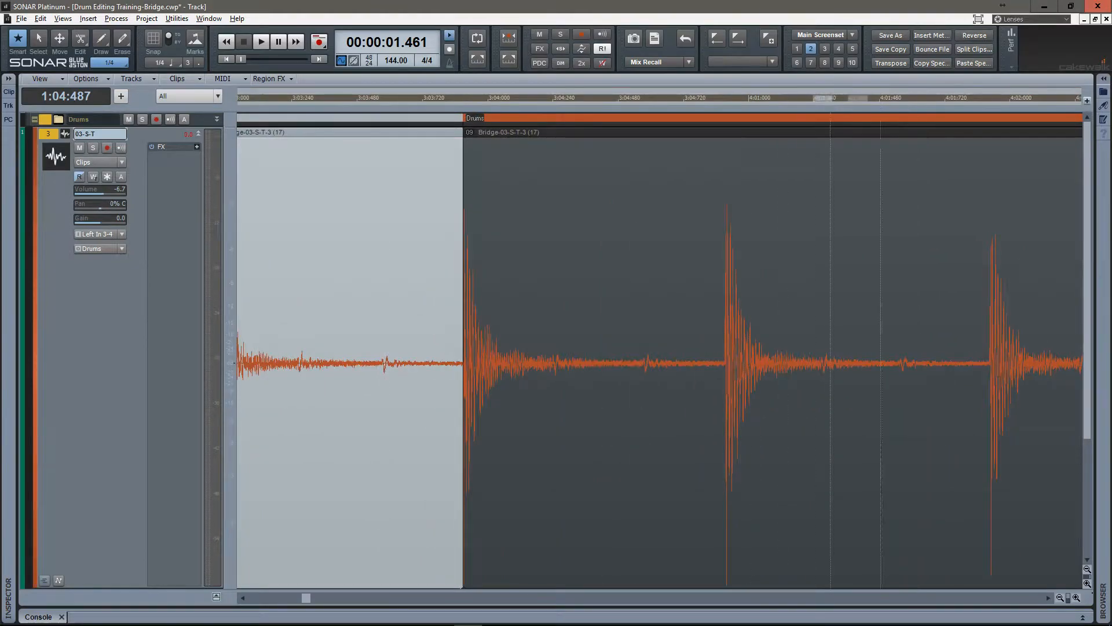
click(656, 363)
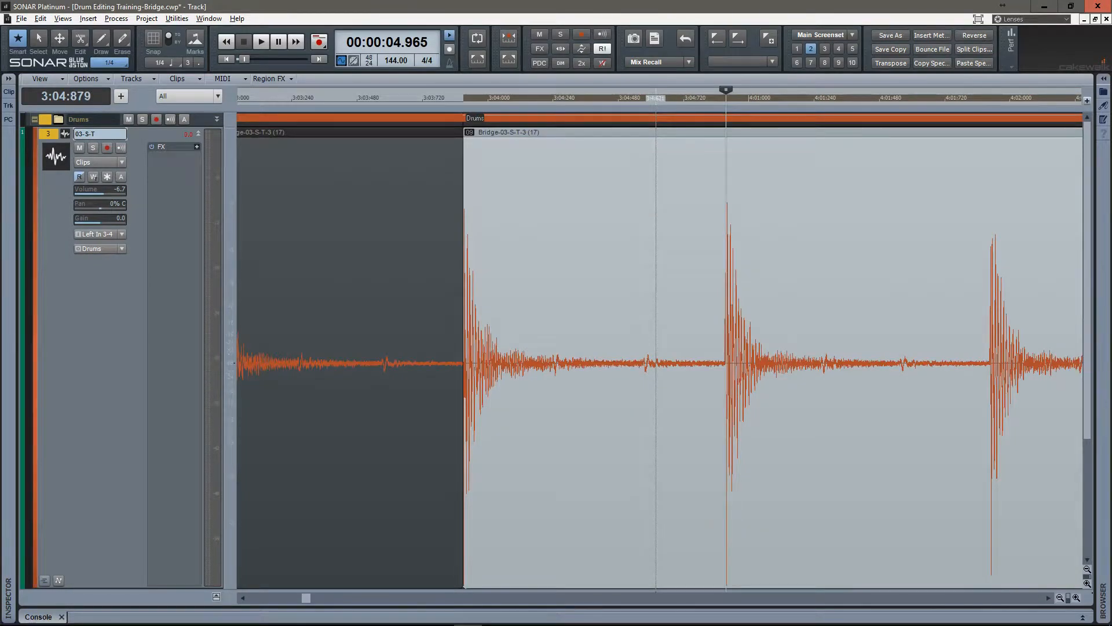
scroll(656, 363, up, 8)
click(640, 364)
key(s)
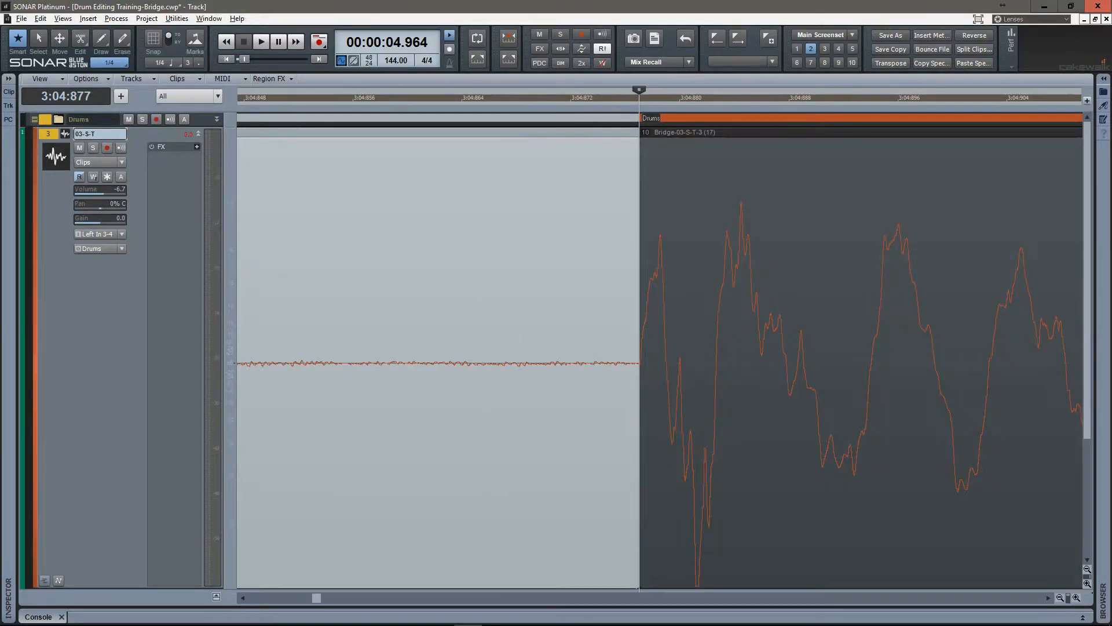
Enlarge the Drums folder track, select the clip after the eighth split and jump by transients to the ninth snare hit.
drag(116, 127, 116, 210)
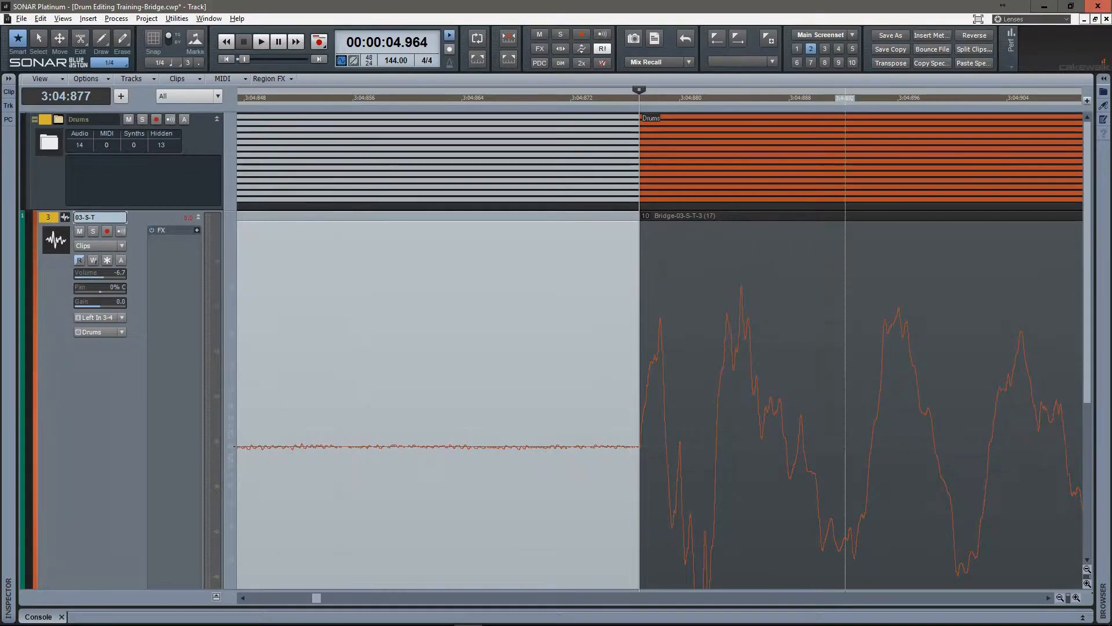
click(812, 389)
key(Tab)
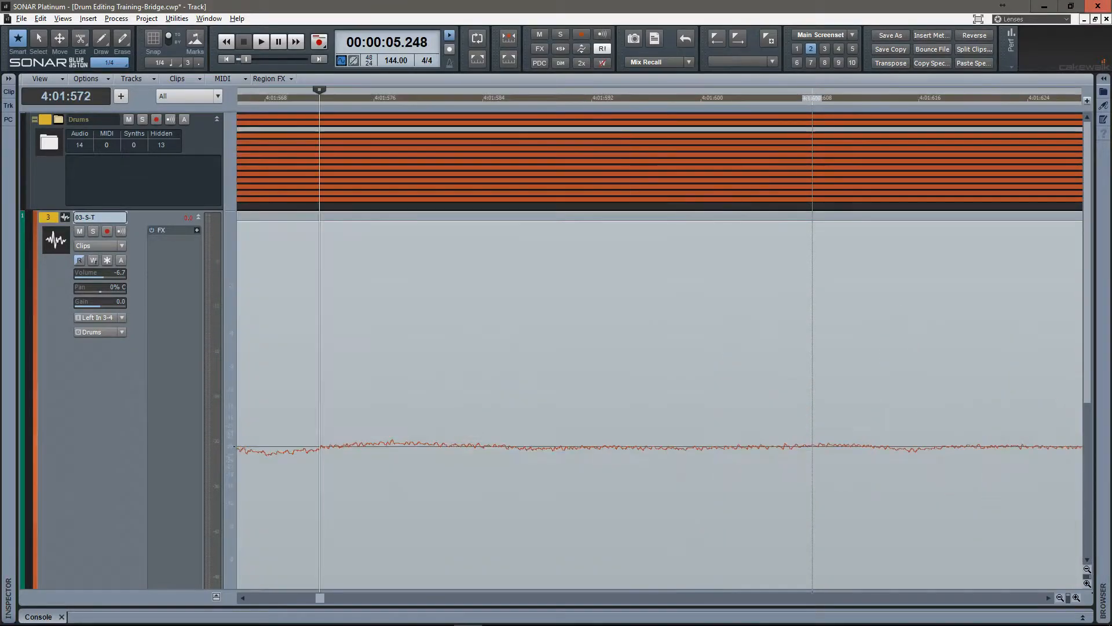
key(Tab)
key(g)
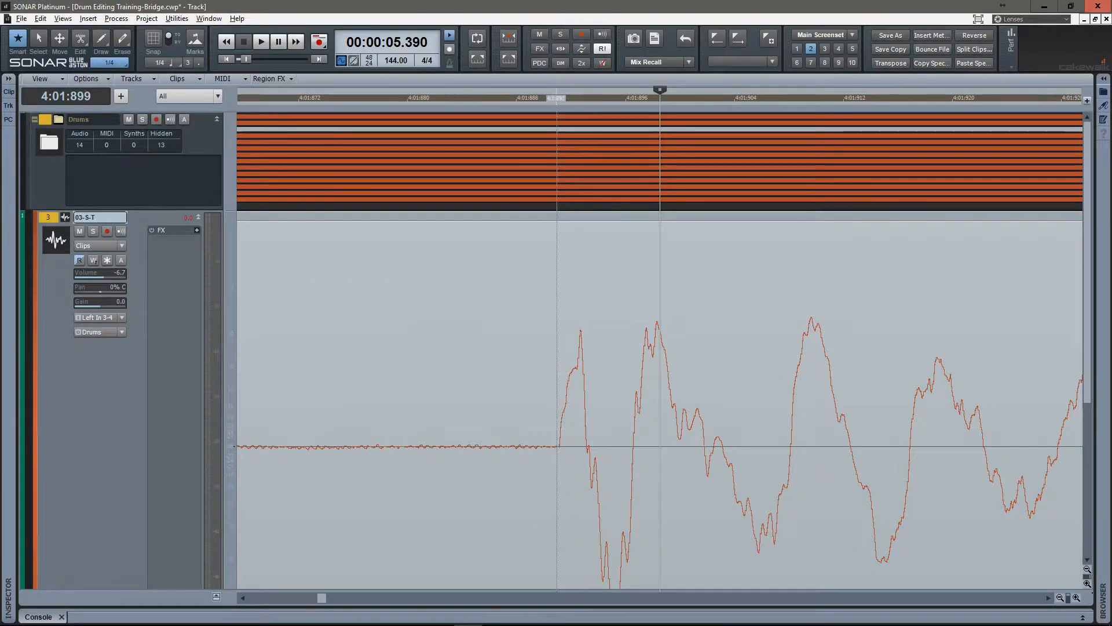
Place the cursor at the start of the ninth snare hit, 4:01:891, select all drum clips and split them there.
click(560, 117)
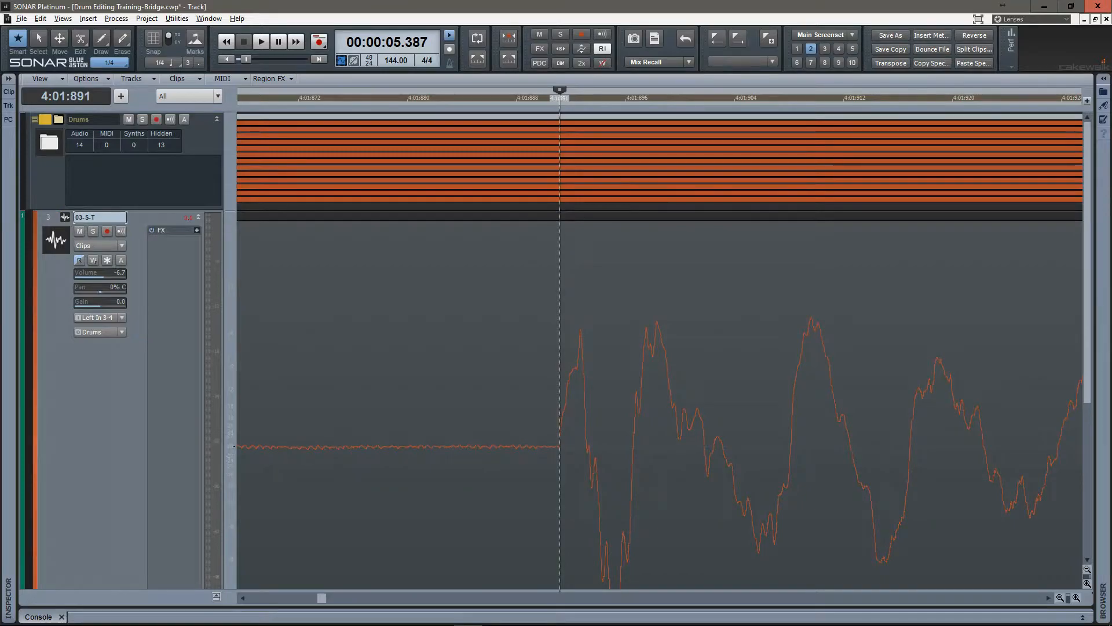
key(ctrl+a)
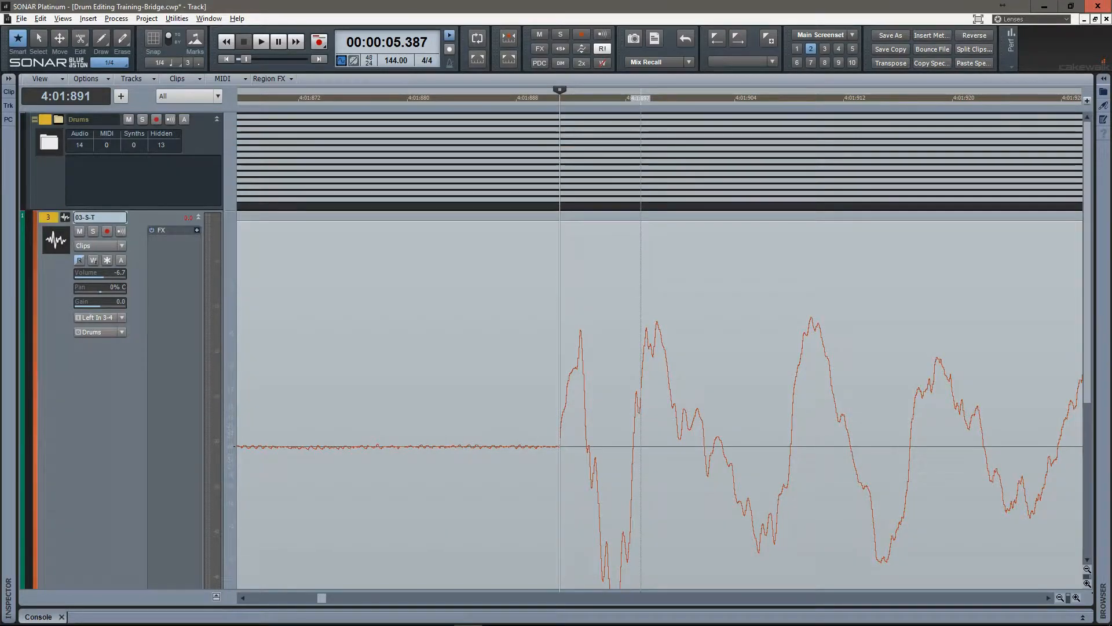
key(s)
mouse_move(666, 91)
mouse_down()
mouse_move(618, 43)
mouse_move(454, 48)
mouse_up()
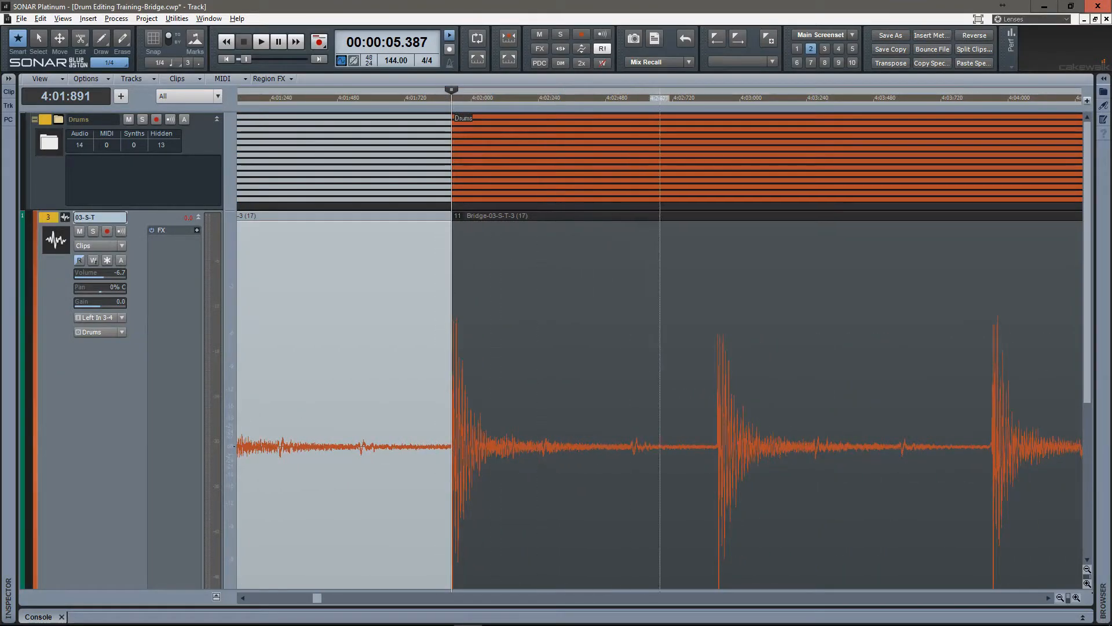
Select the clip after the ninth split and split all drum clips at the start of the tenth snare hit, 4:02:885.
click(679, 359)
key(Tab)
scroll(675, 359, up, 2)
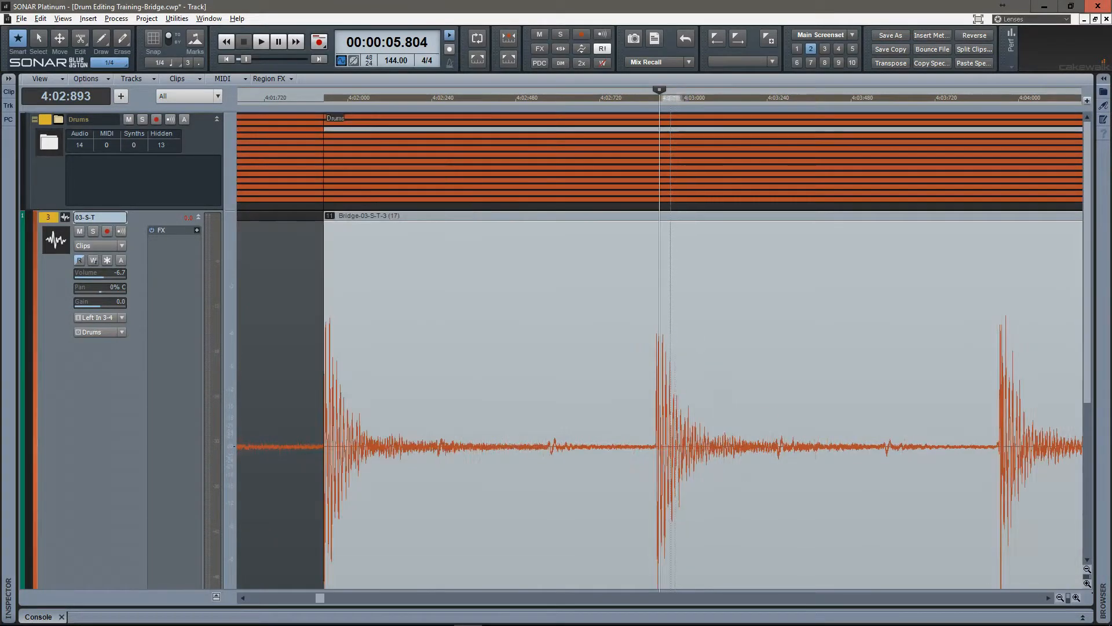
scroll(670, 359, up, 5)
click(337, 359)
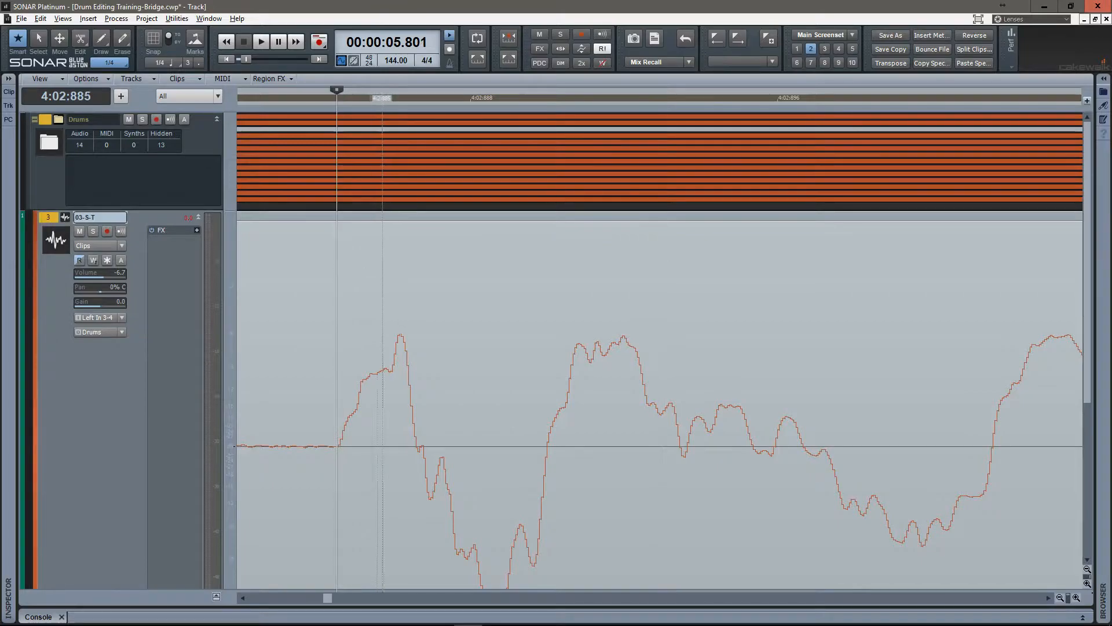
key(ctrl+a)
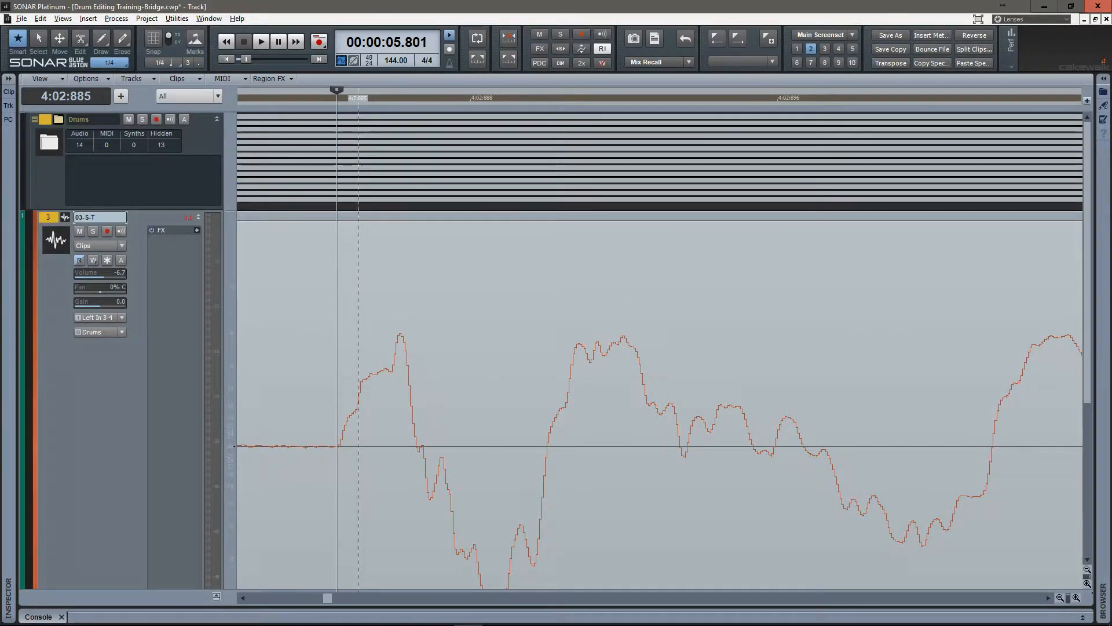
key(s)
Select the clip after the tenth split and jump by transients to the eleventh snare hit.
click(741, 382)
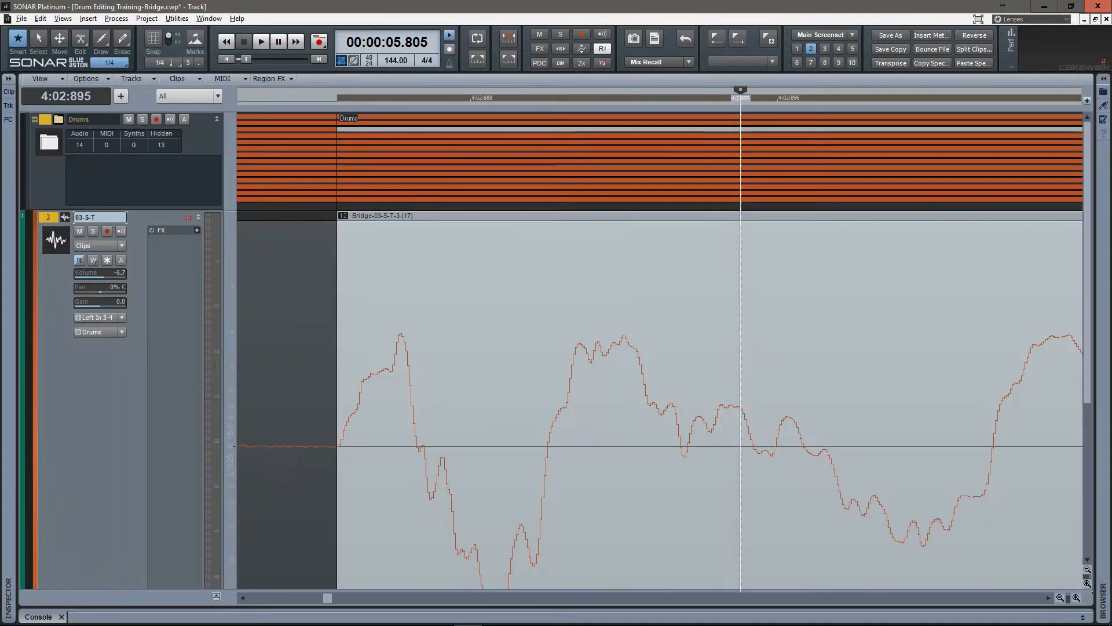
key(Tab)
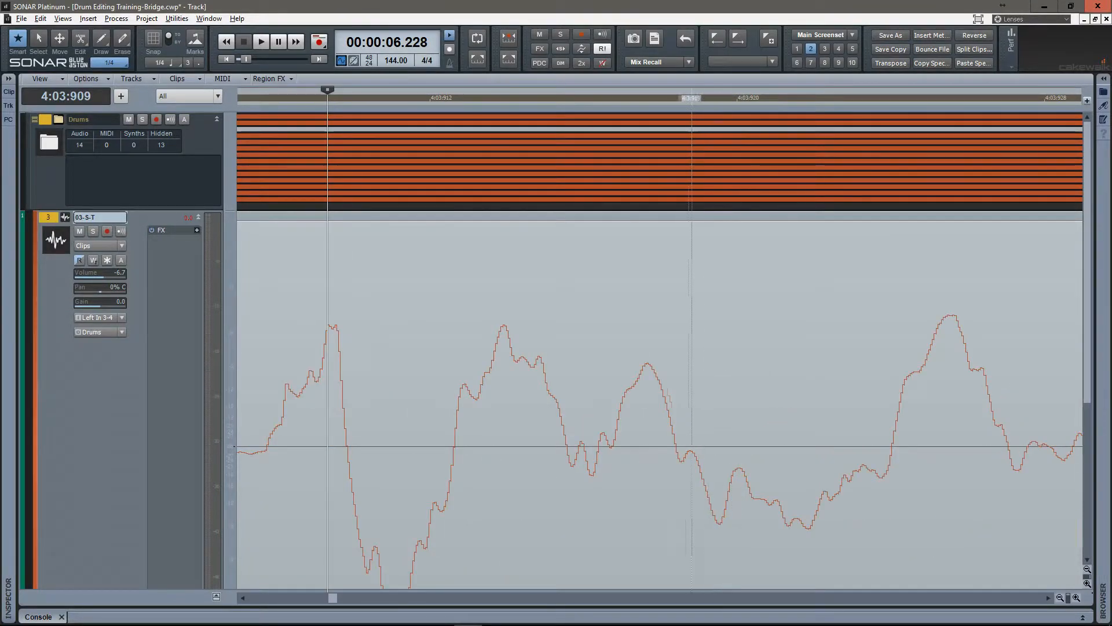
key(g)
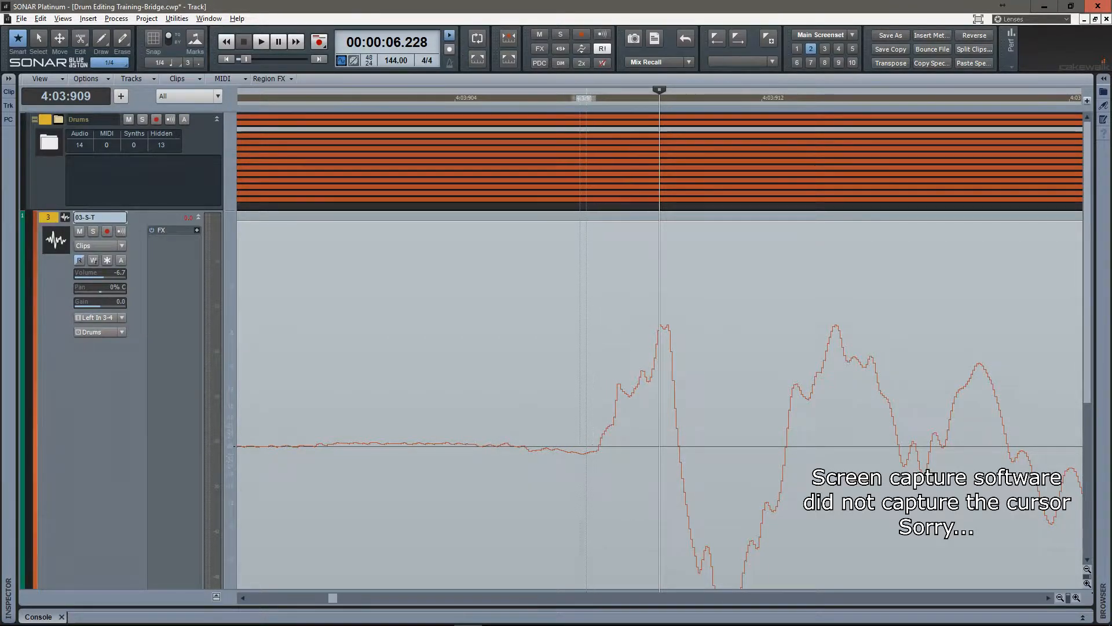
click(472, 162)
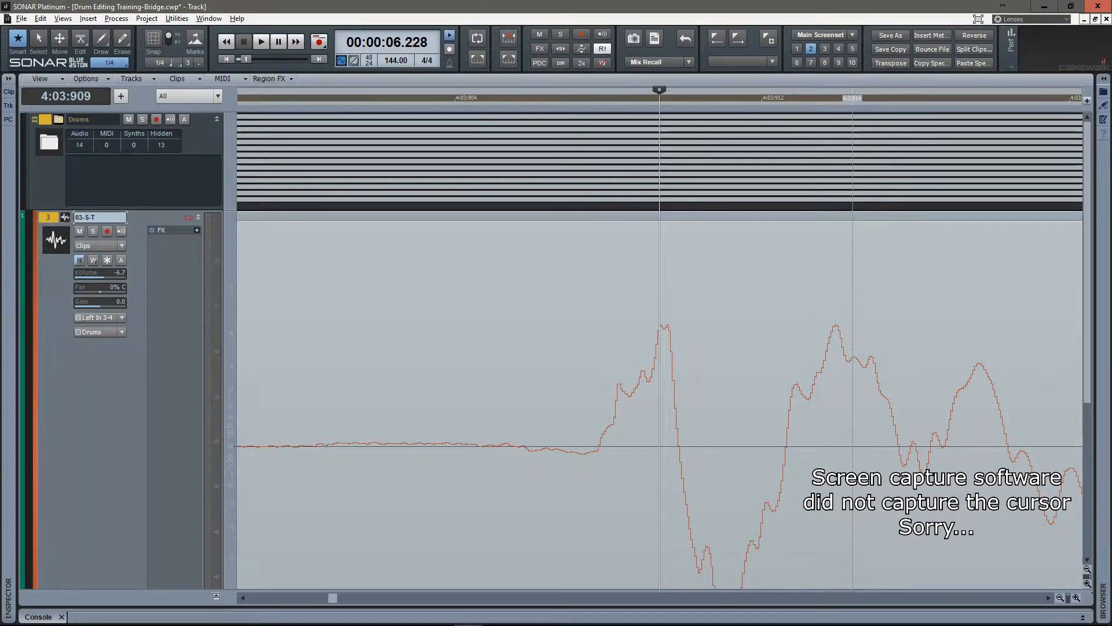
Try placing the cursor at several points within the eleventh snare hit's waveform.
click(909, 406)
click(982, 406)
click(831, 406)
click(715, 405)
click(820, 405)
click(939, 406)
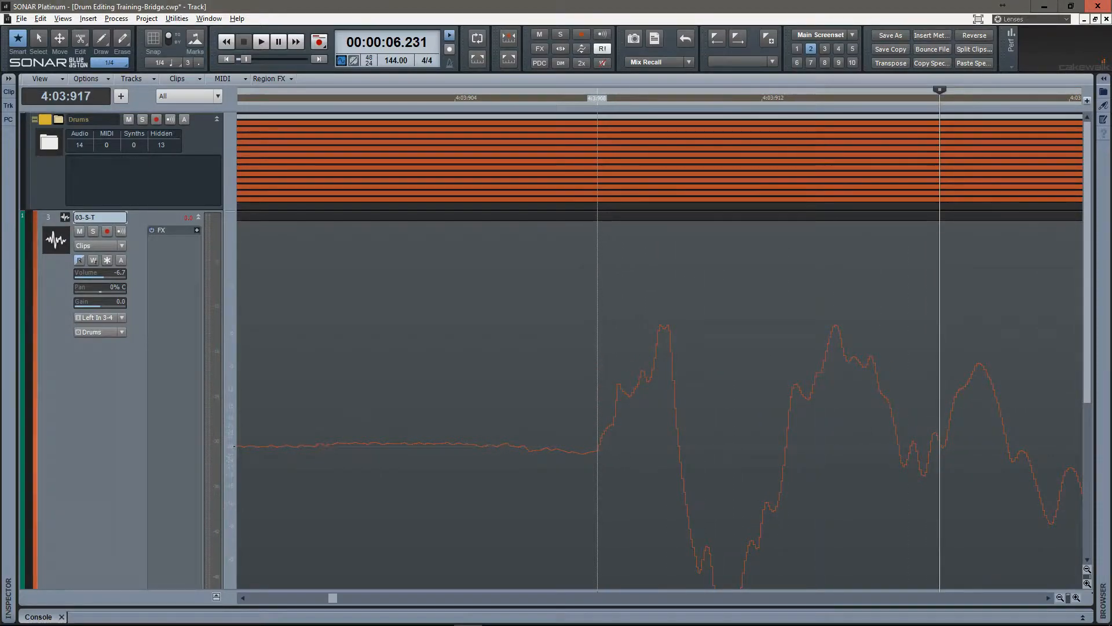
Place the cursor at the start of the eleventh snare hit, 4:03:908, and split all drum clips there.
click(597, 405)
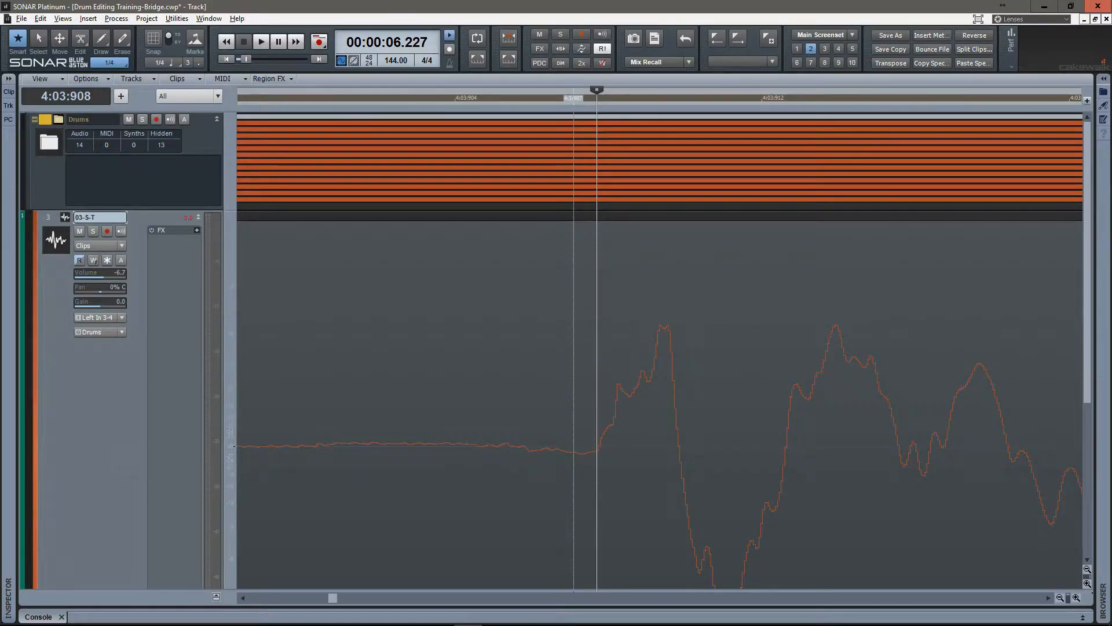
key(ctrl+a)
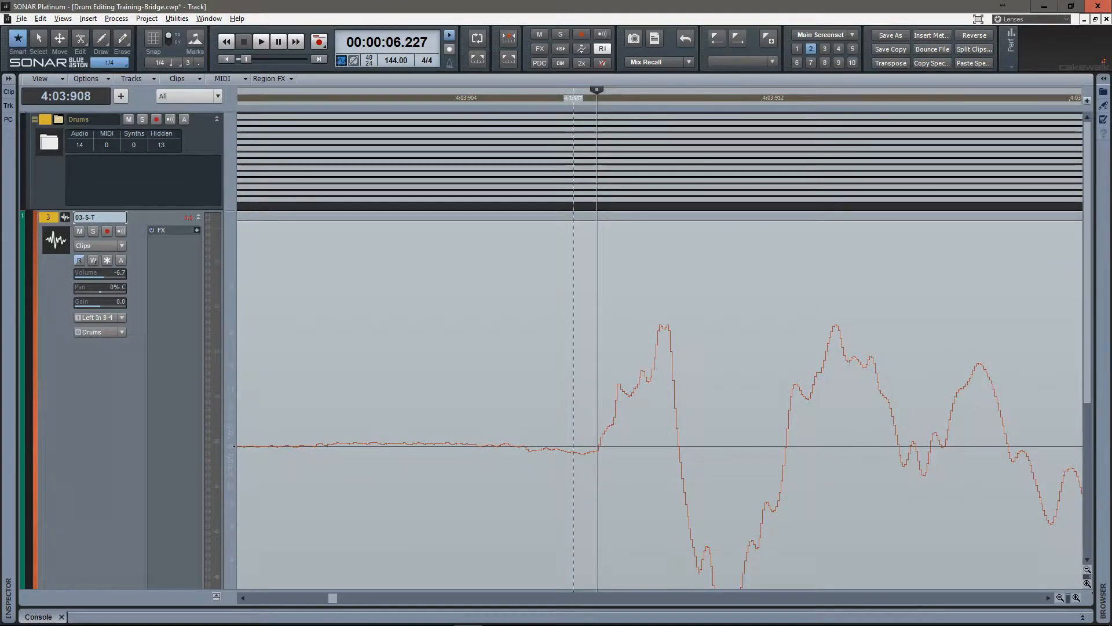
key(s)
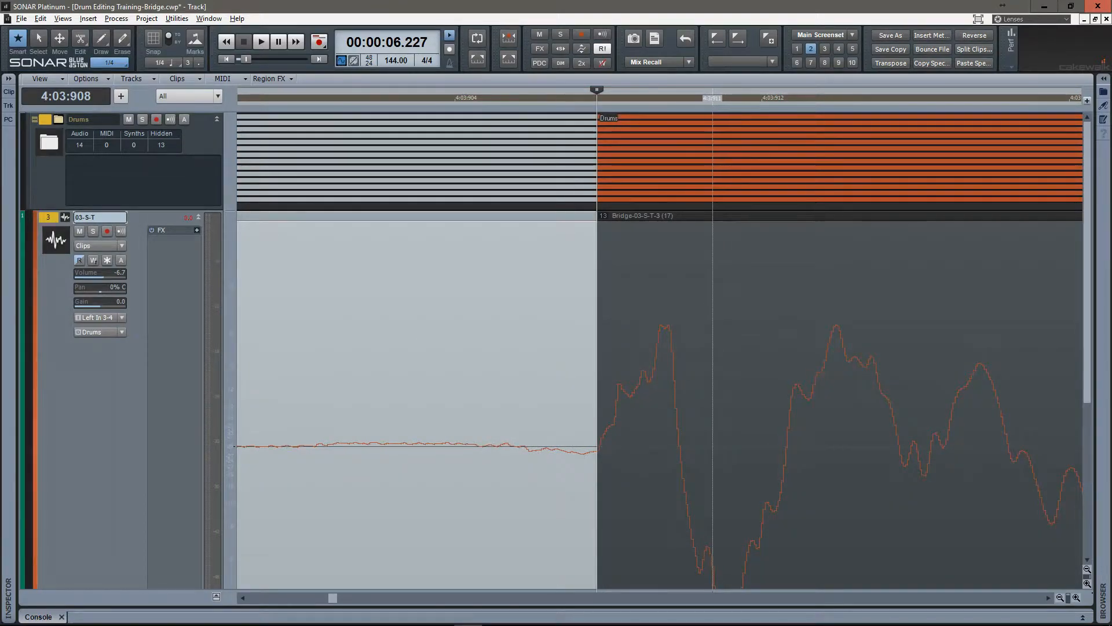
Select the clip after the eleventh split and split all drum clips at the start of the twelfth snare hit, 4:04:919.
scroll(715, 348, down, 14)
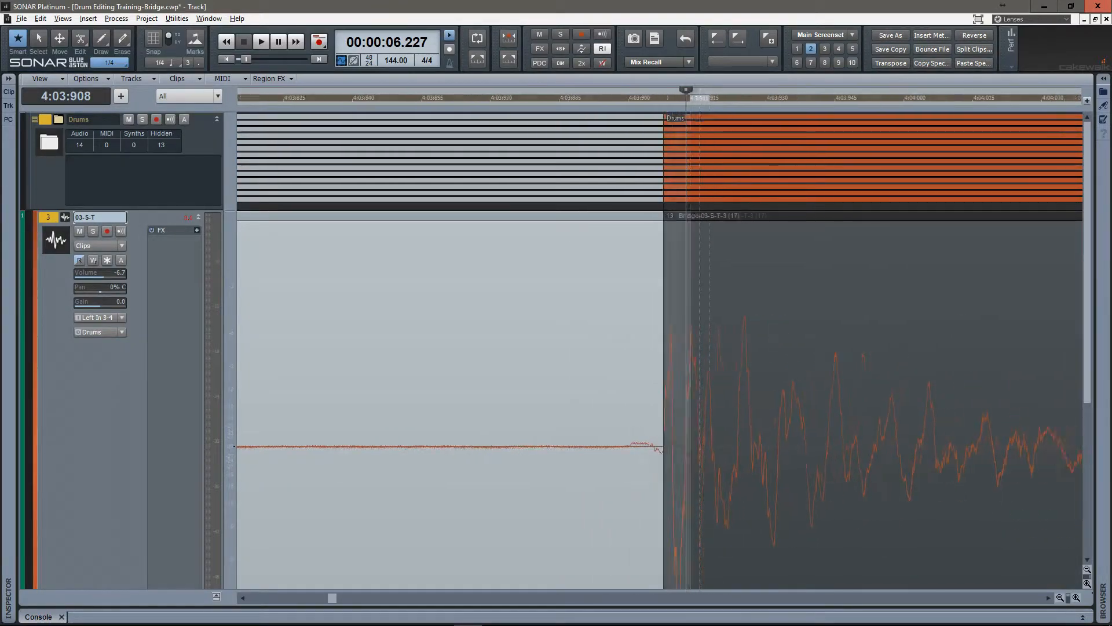
click(715, 348)
key(Tab)
scroll(714, 347, up, 14)
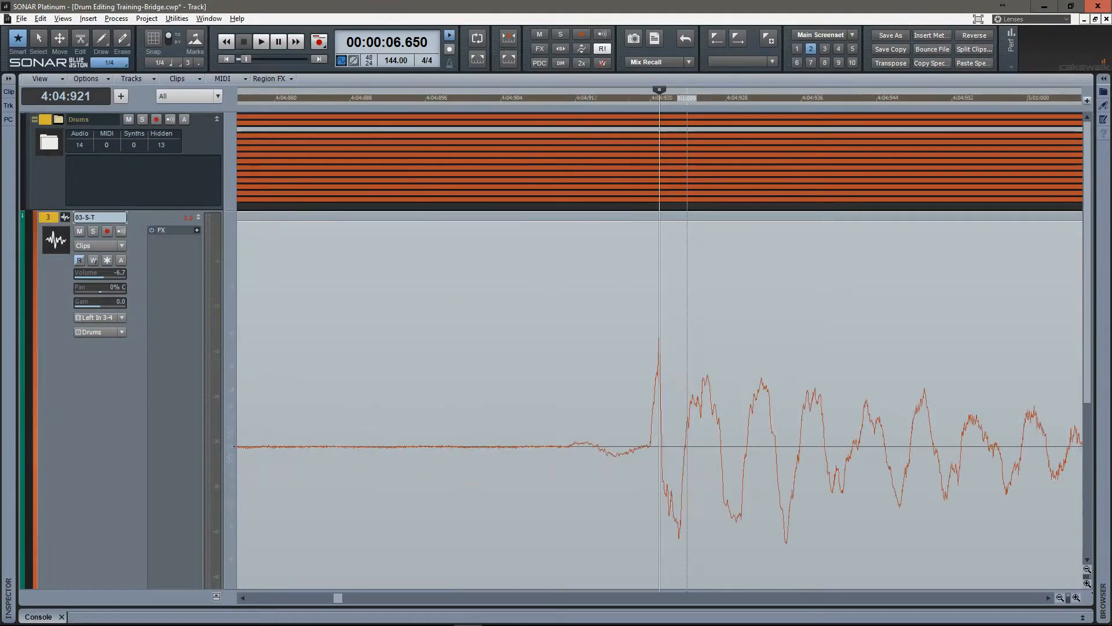
click(644, 348)
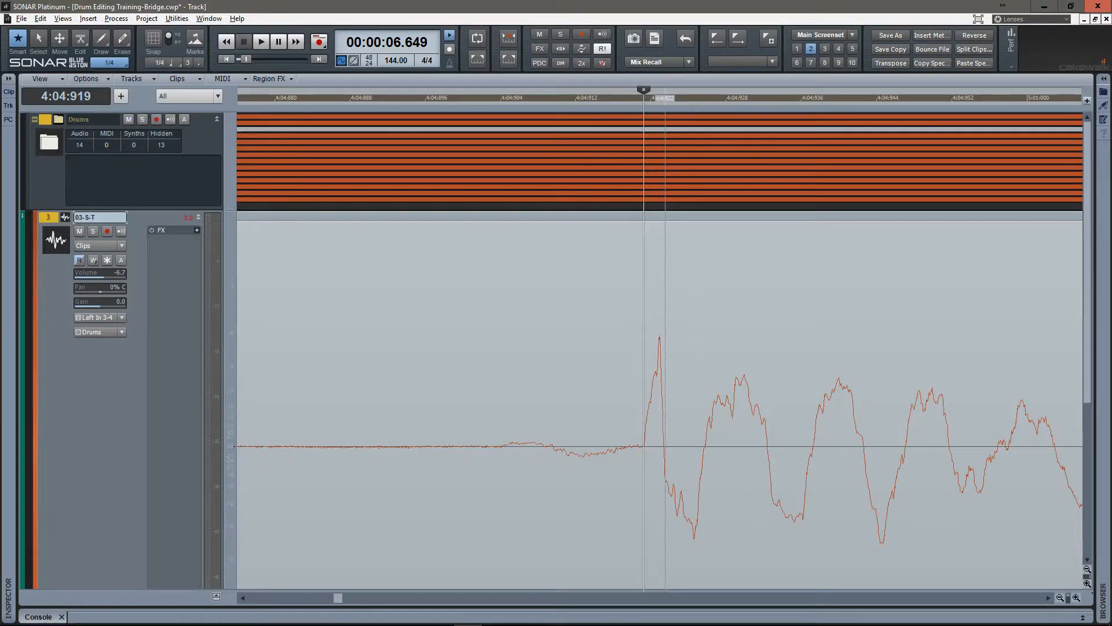
key(ctrl+a)
key(s)
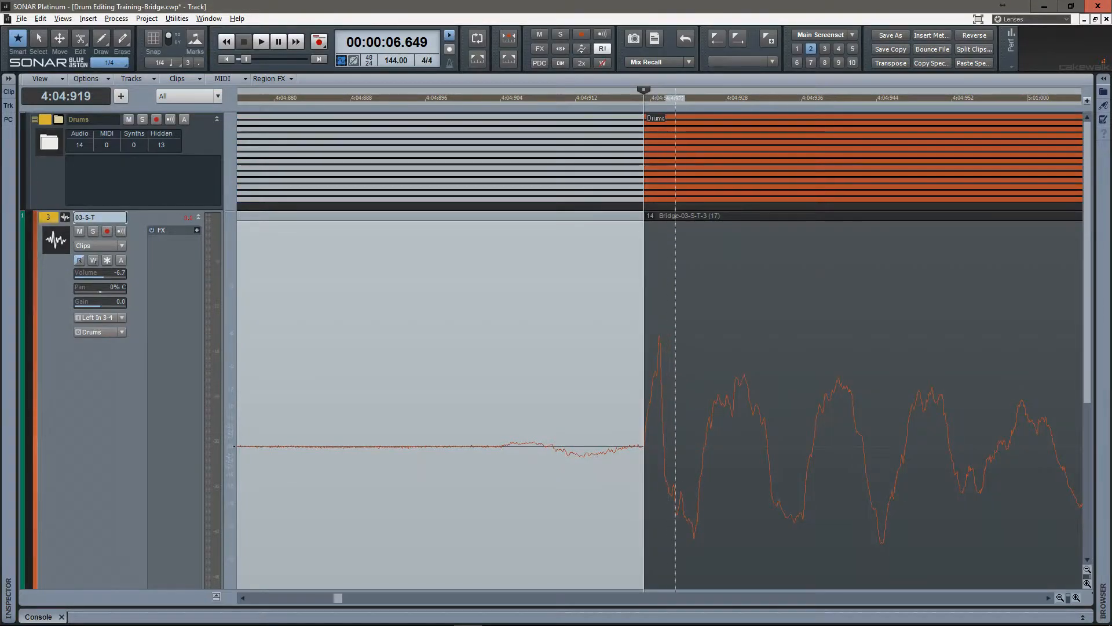
Locate the thirteenth snare hit and split all drum clips at its start, 5:01:905.
scroll(678, 348, down, 14)
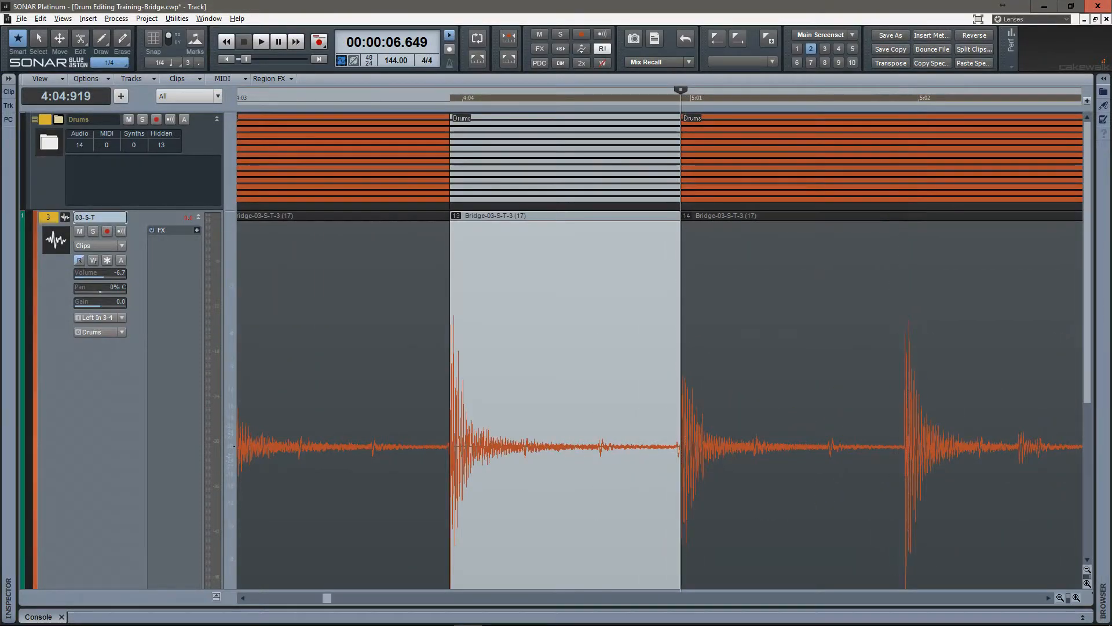
scroll(892, 347, up, 14)
drag(893, 348, 287, 348)
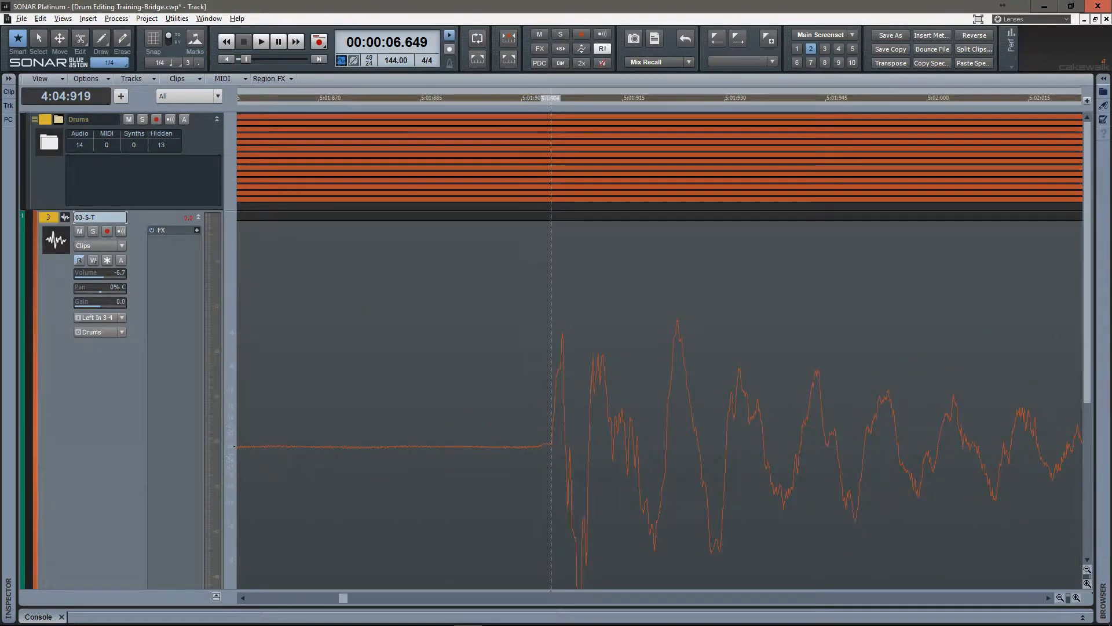
click(550, 347)
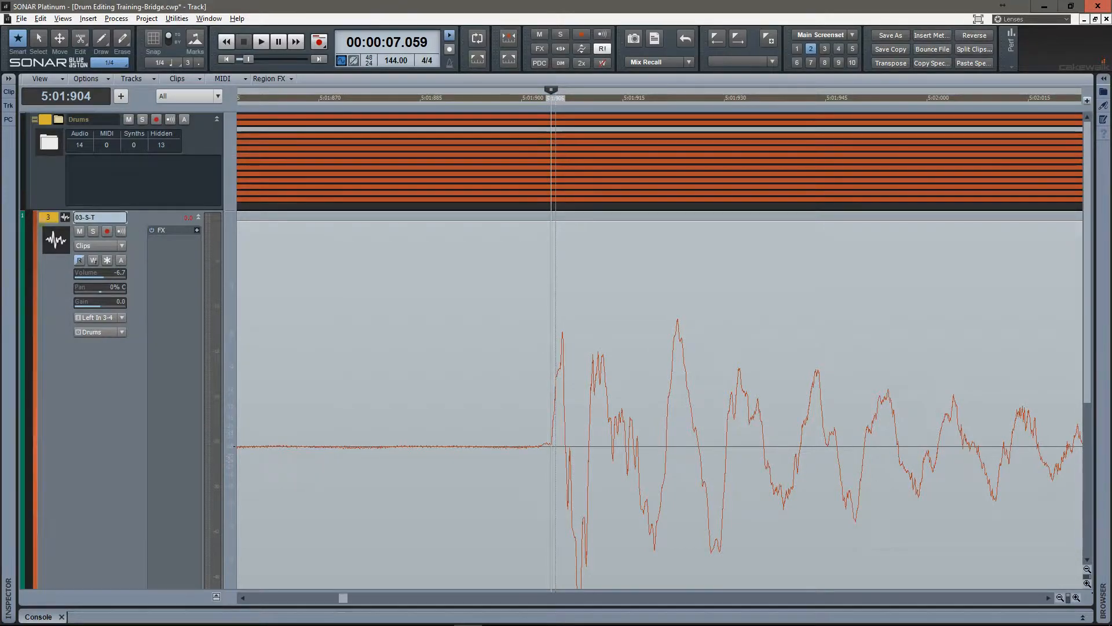
scroll(565, 406, up, 6)
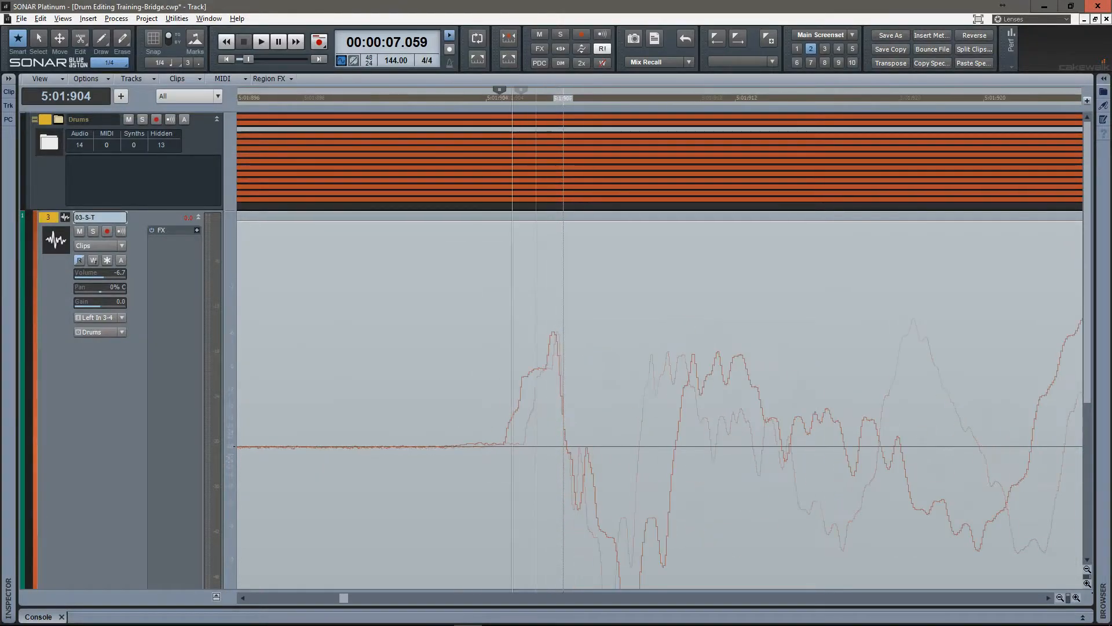
click(412, 429)
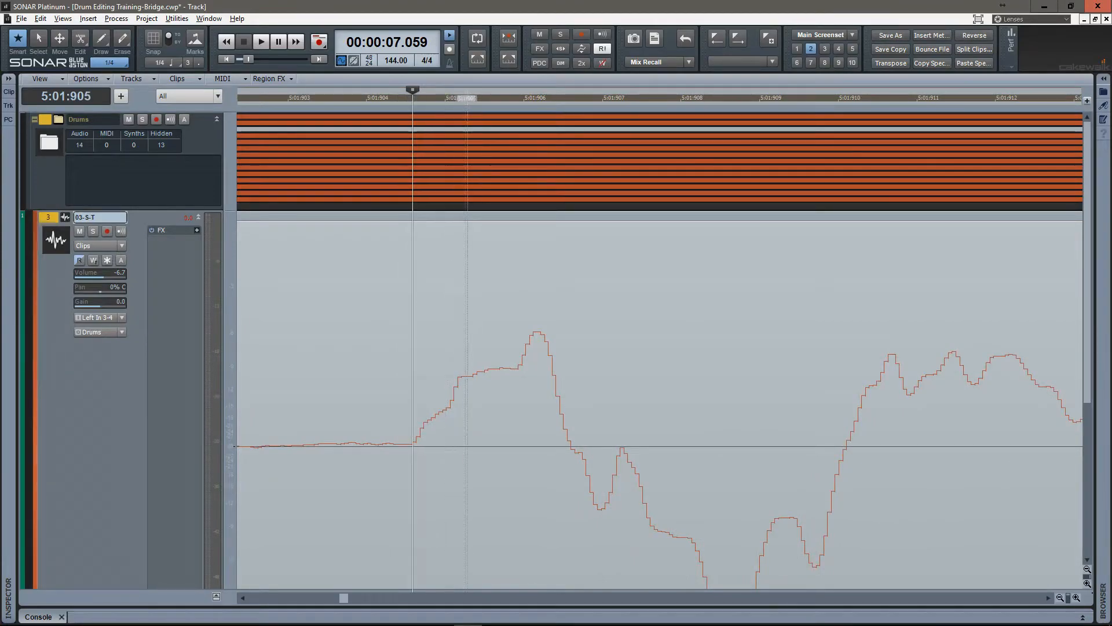
key(ctrl+a)
key(s)
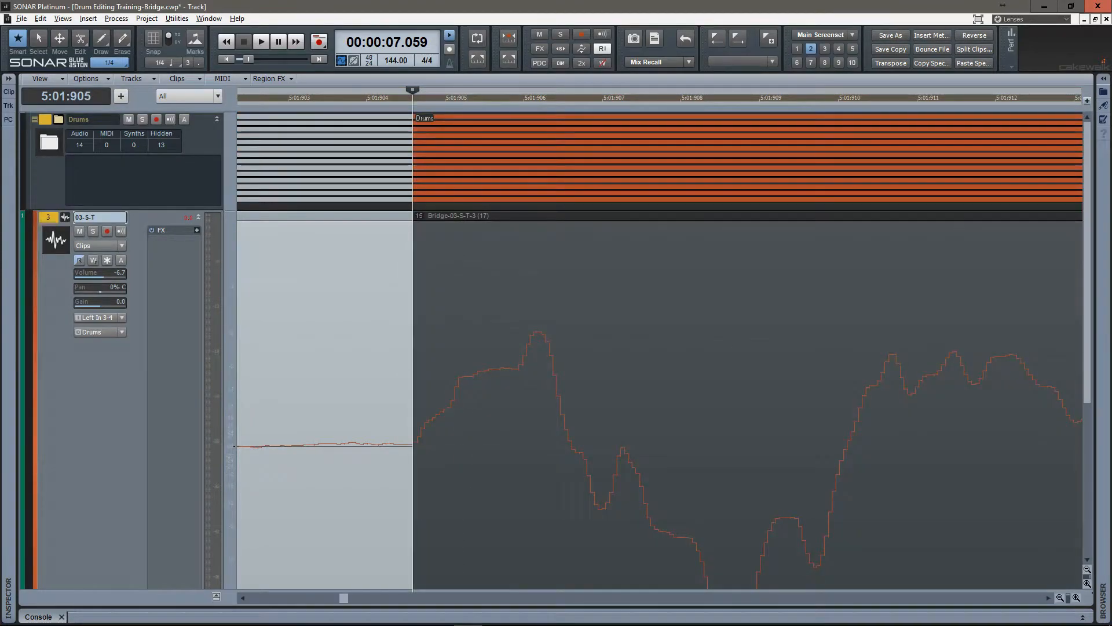
Jump by transients to the fourteenth snare hit and split all drum clips at its start, 5:02:926.
scroll(698, 405, down, 15)
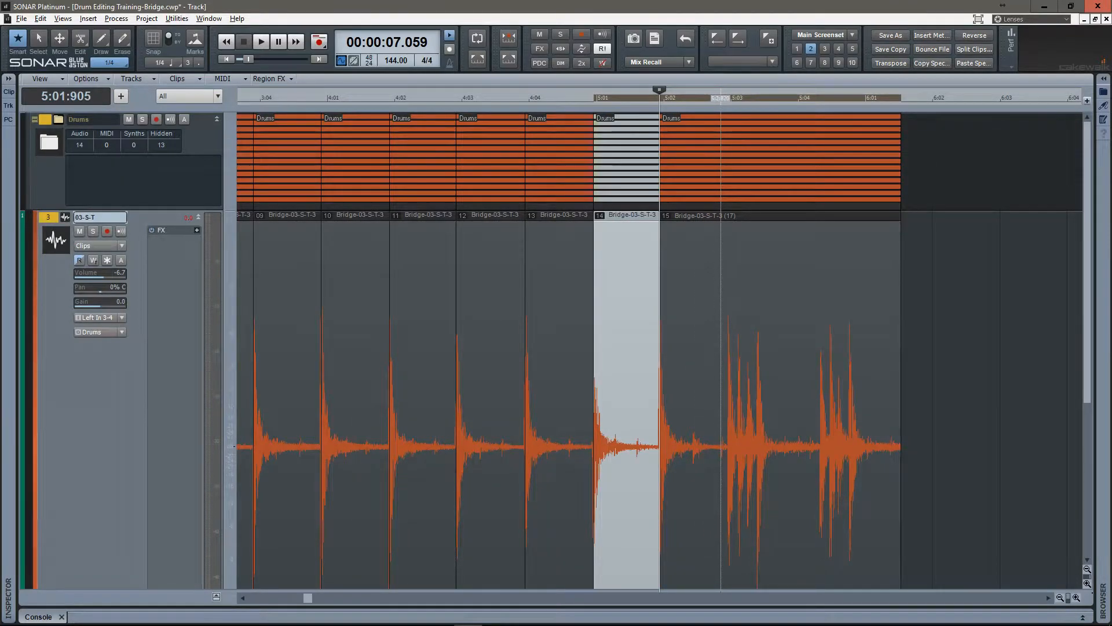
click(719, 406)
key(Tab)
scroll(720, 405, up, 10)
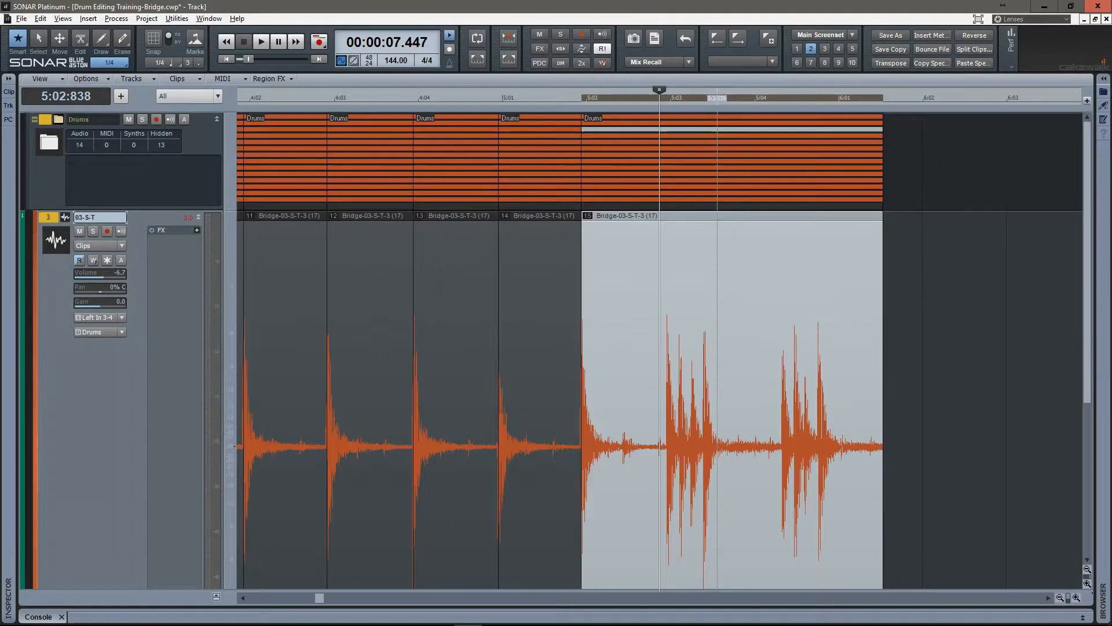
key(Tab)
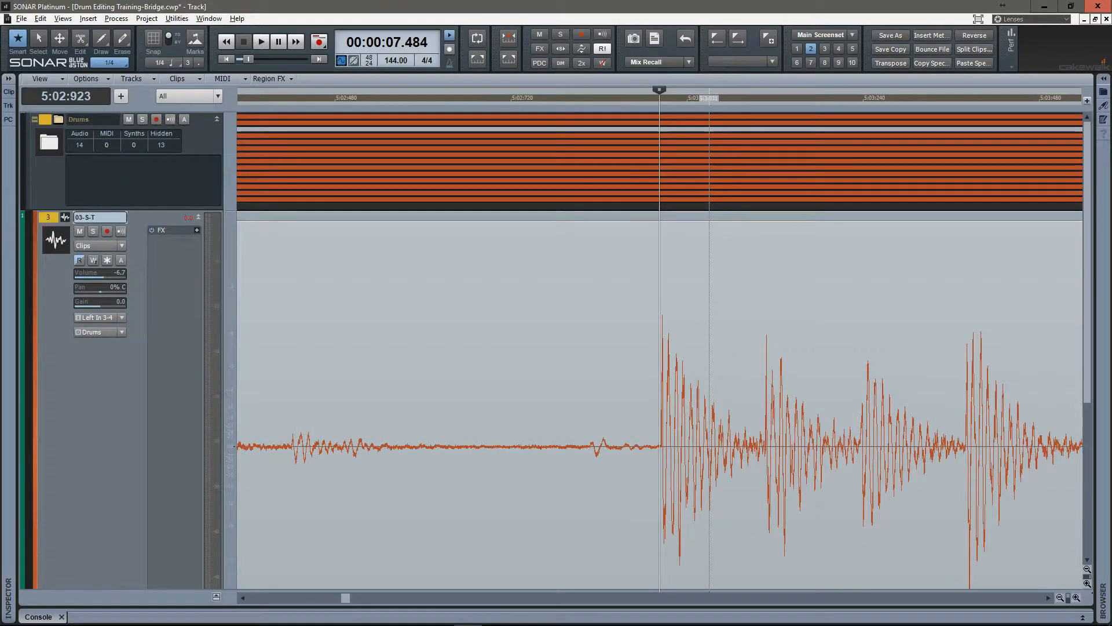
scroll(709, 405, up, 6)
key(Tab)
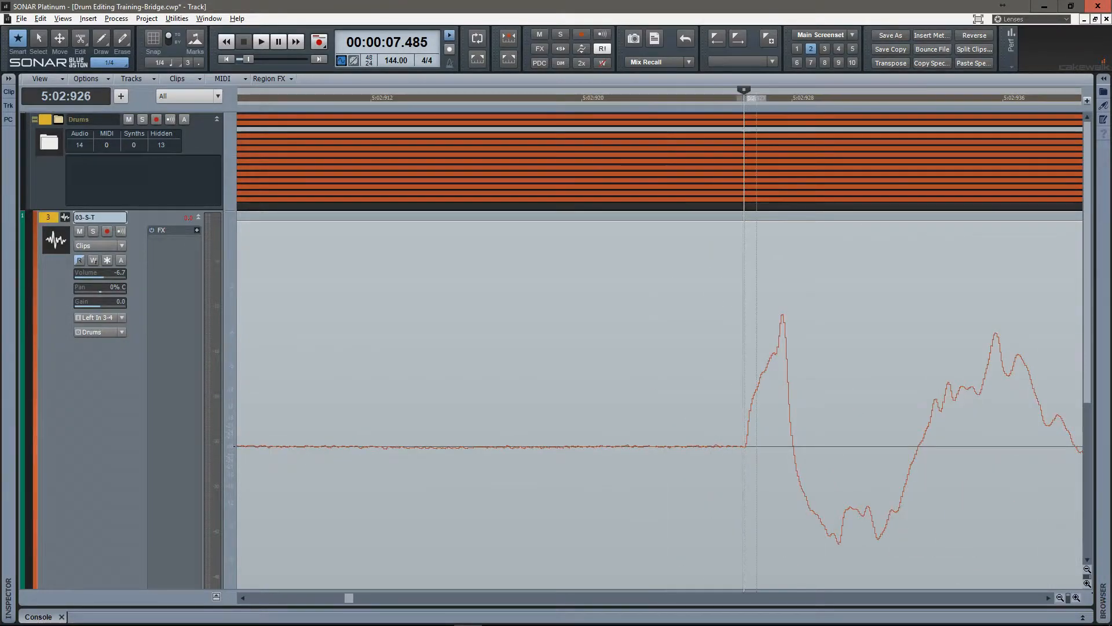
key(ctrl+a)
key(s)
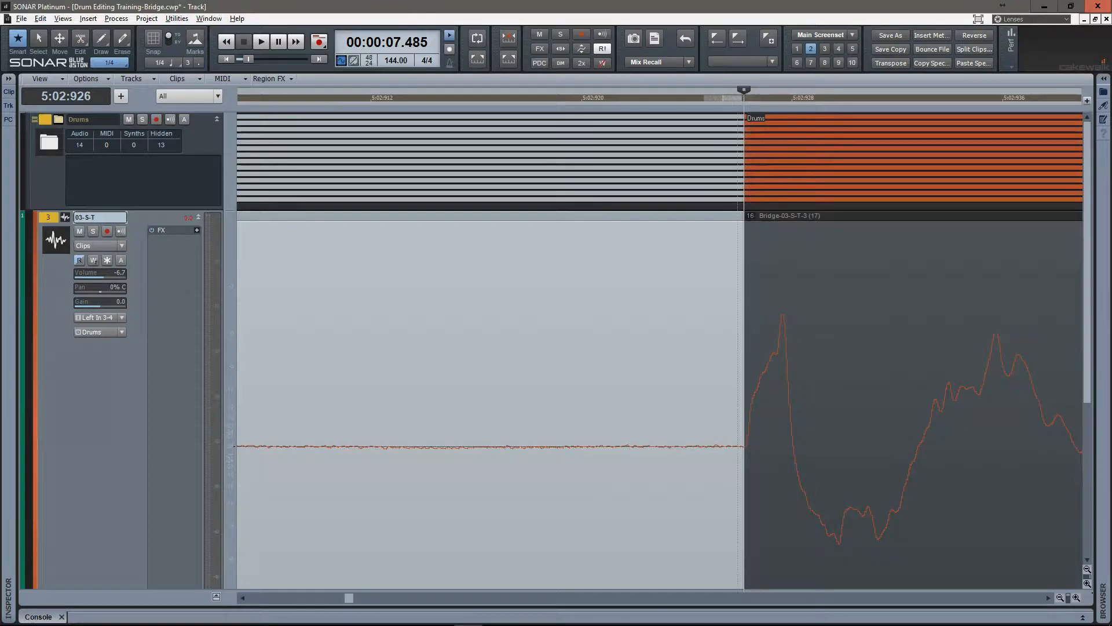
Reduce the Drums folder track's height and recall screenset 1 to show all fourteen drum tracks.
scroll(748, 405, down, 6)
scroll(625, 405, up, 3)
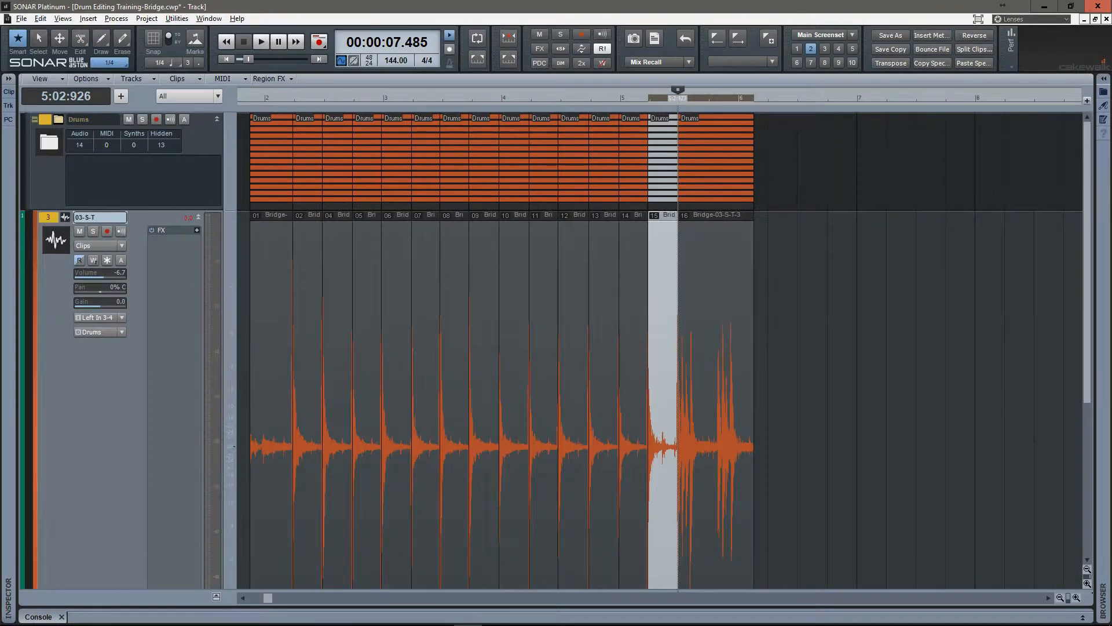
scroll(626, 405, down, 2)
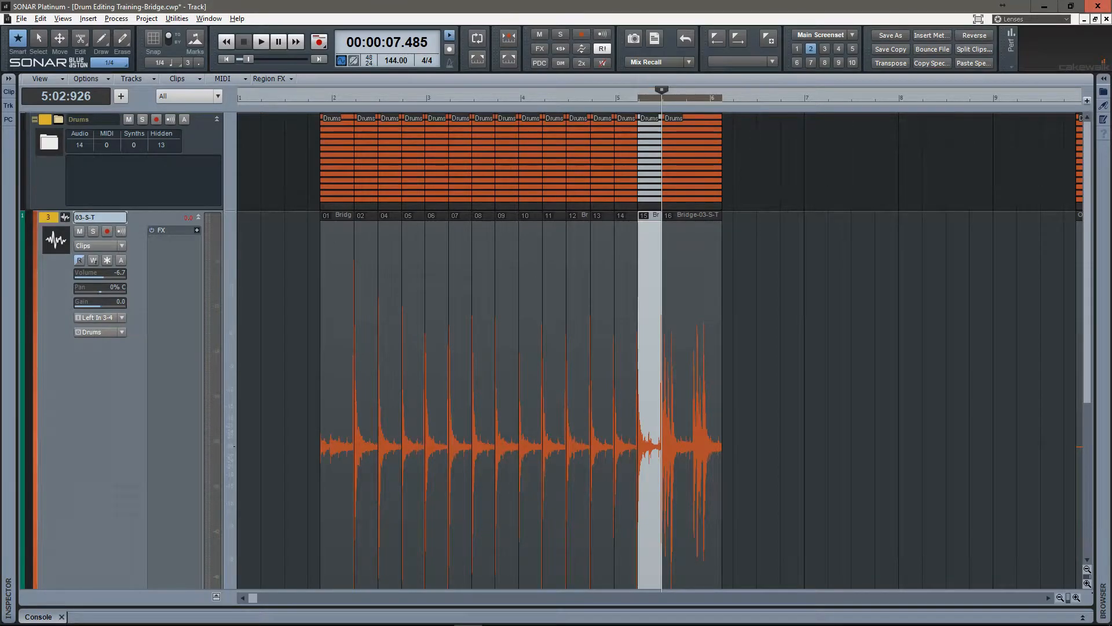
click(216, 120)
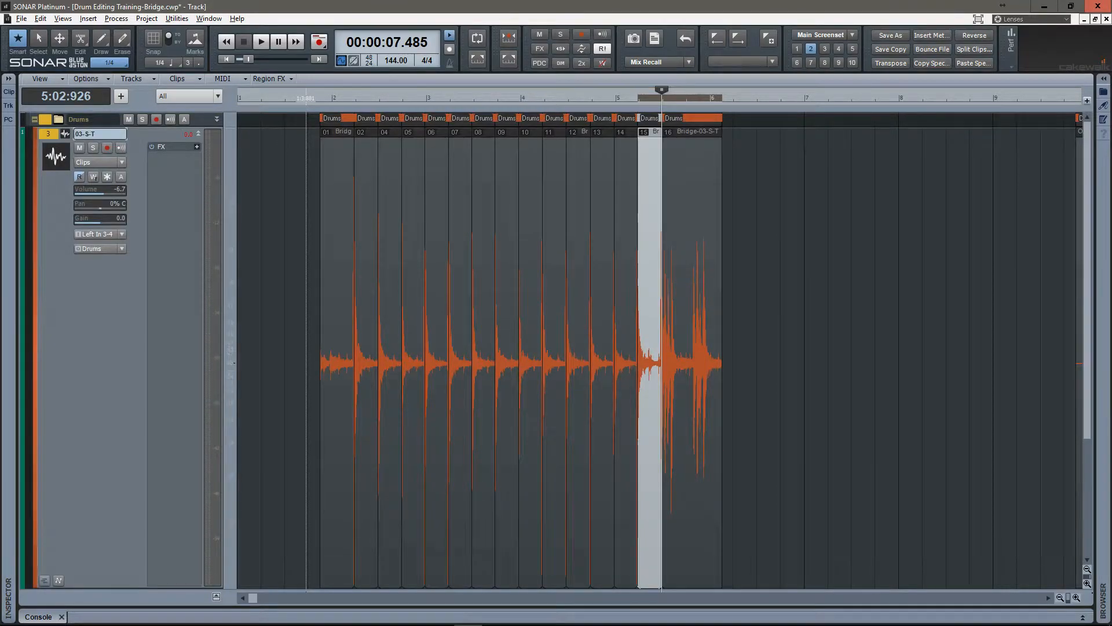
key(1)
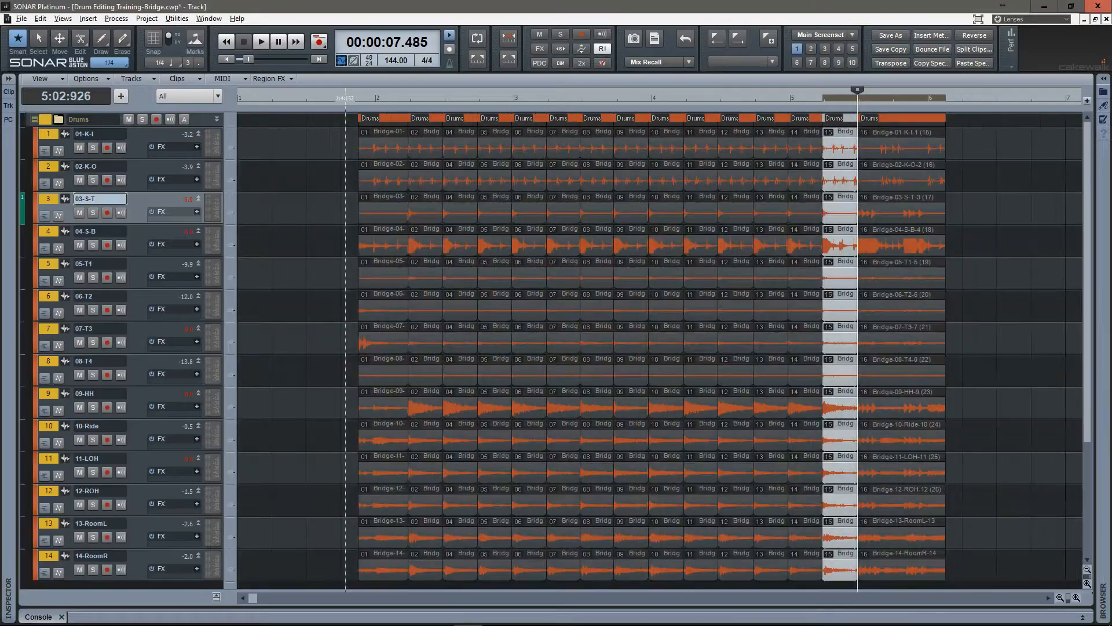
Select the first four clip groups one after another to examine how the splits run across all drum tracks.
click(384, 197)
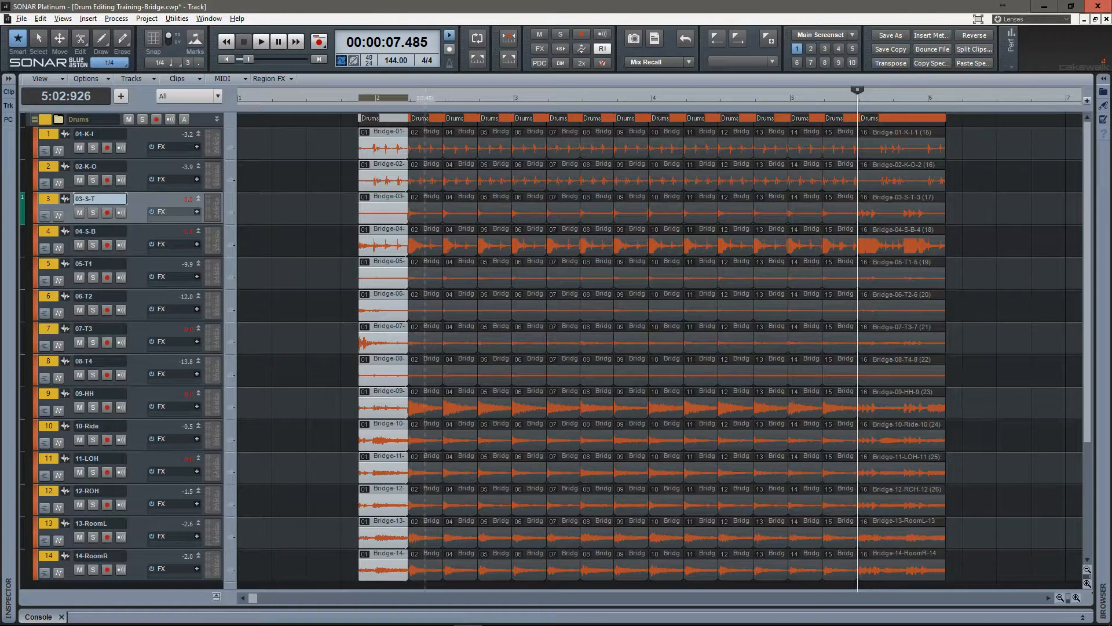
click(417, 197)
click(461, 197)
click(484, 197)
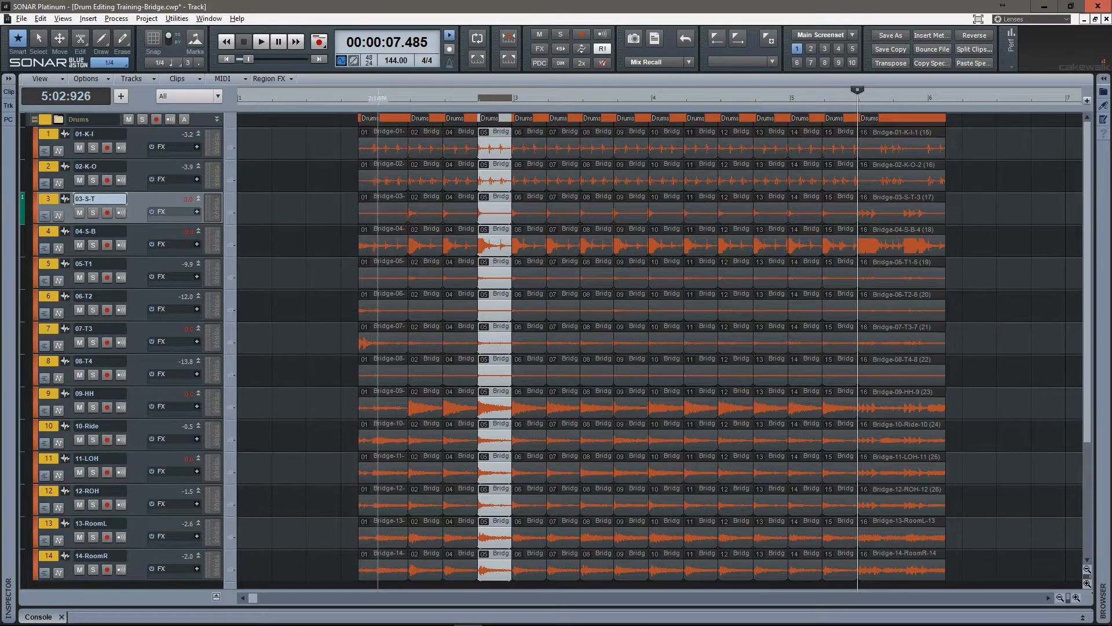
Move the playback position to the start of the first clip group, solo track 09-HH and play the hi-hat.
click(378, 197)
key(F7)
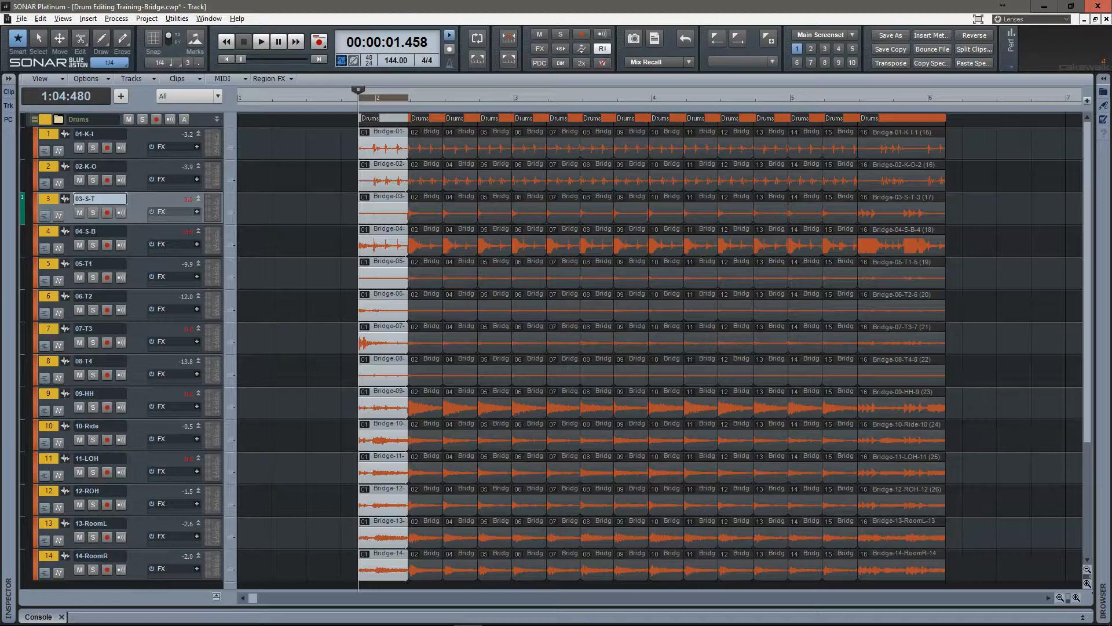
click(92, 407)
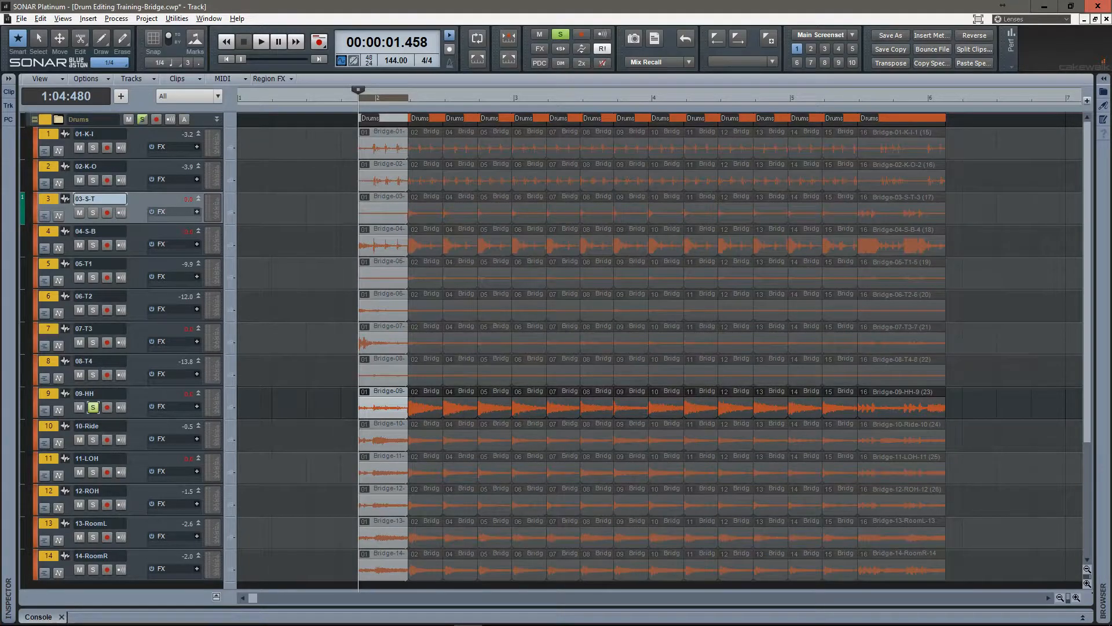
key(space)
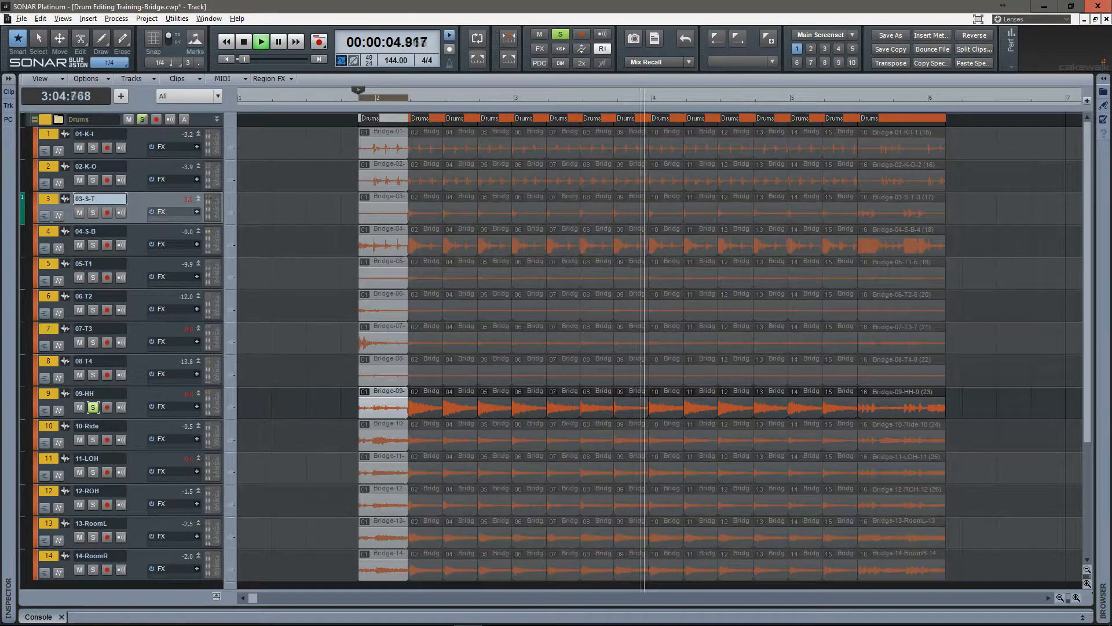
Stop the soloed hi-hat playback, listen to 01-K-I in solo and move the solo to 03-S-T.
click(92, 407)
key(space)
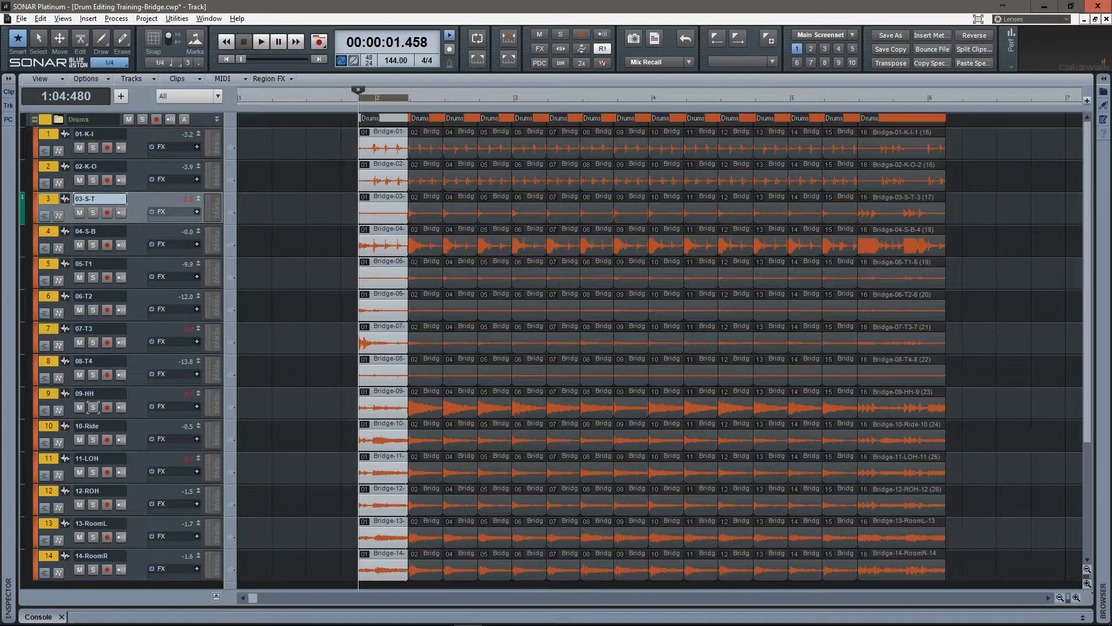
key(space)
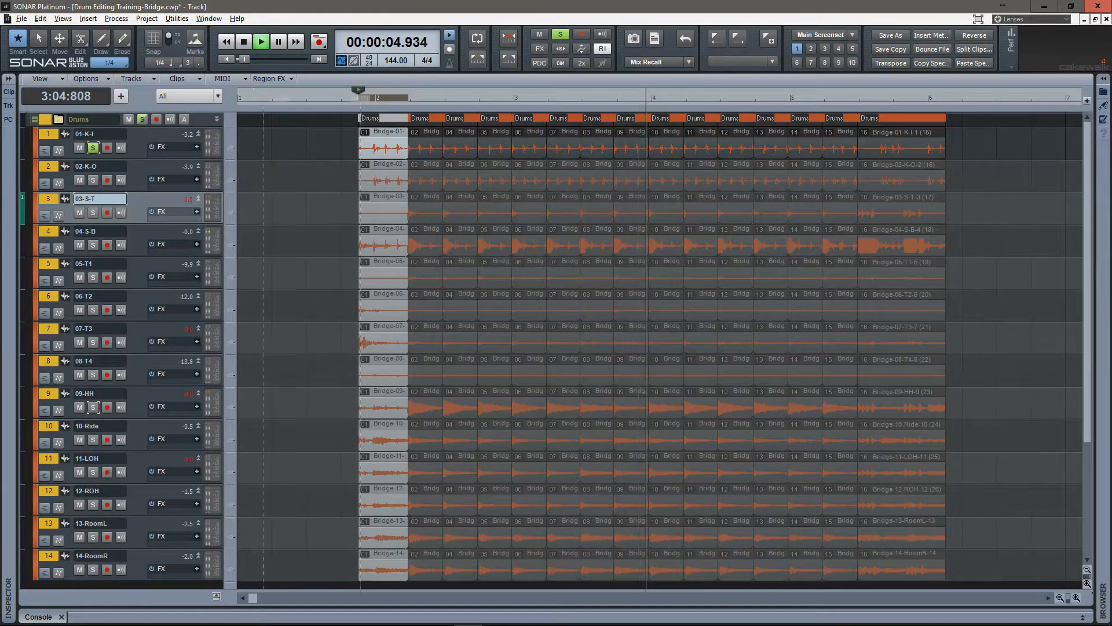
key(space)
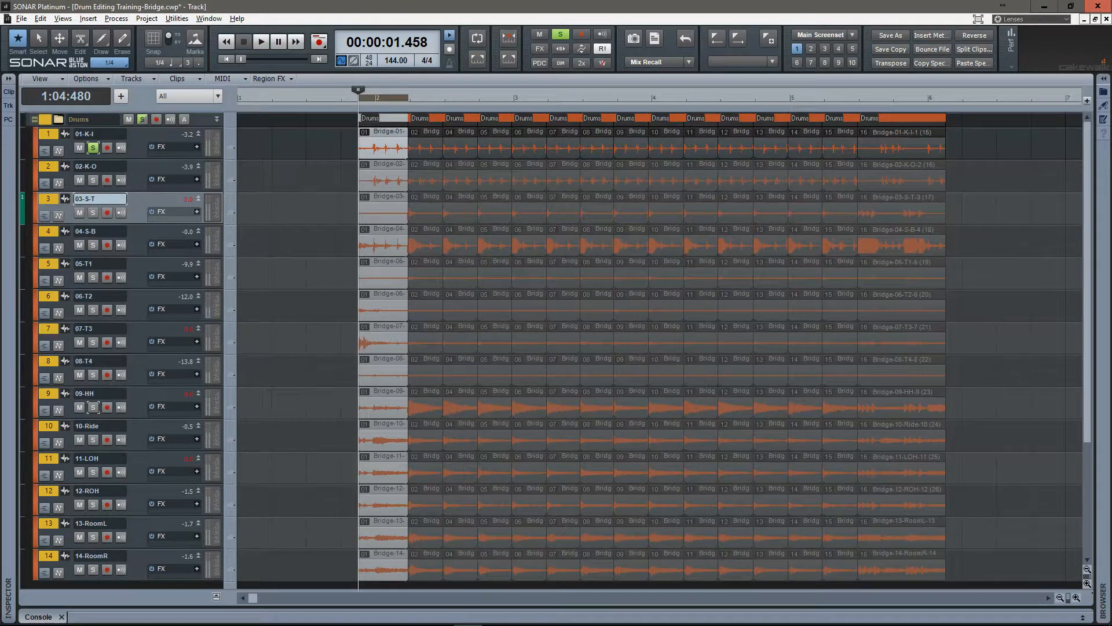
click(93, 148)
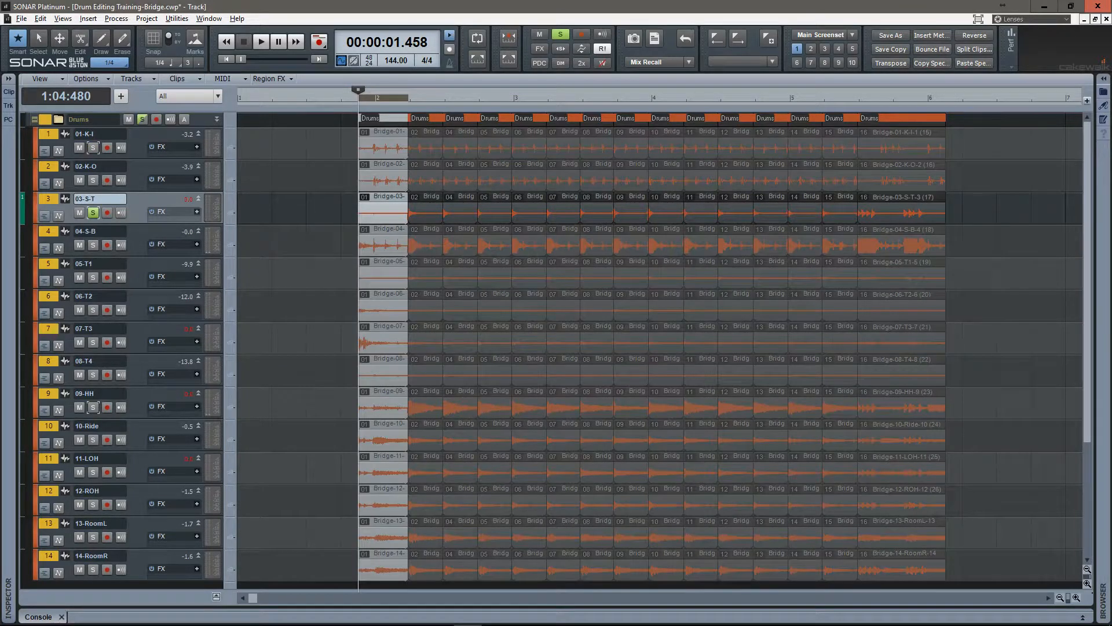
Enlarge tracks 03-S-T and 01-K-I and split all drum clips at the first kick hit's start, 1:04:914.
drag(110, 225, 110, 335)
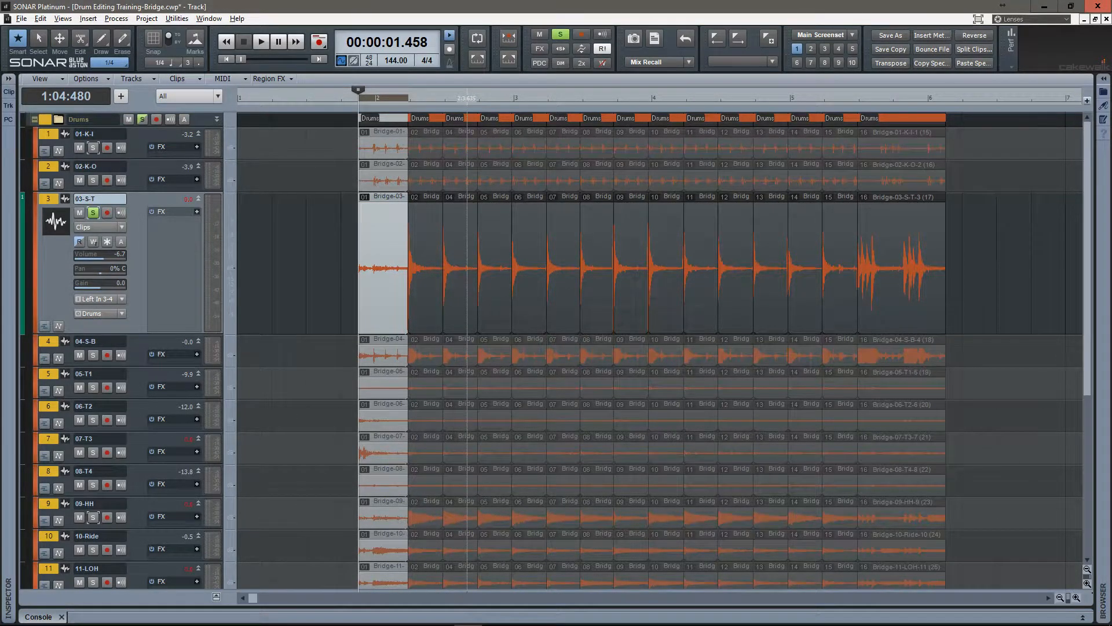
scroll(378, 267, up, 9)
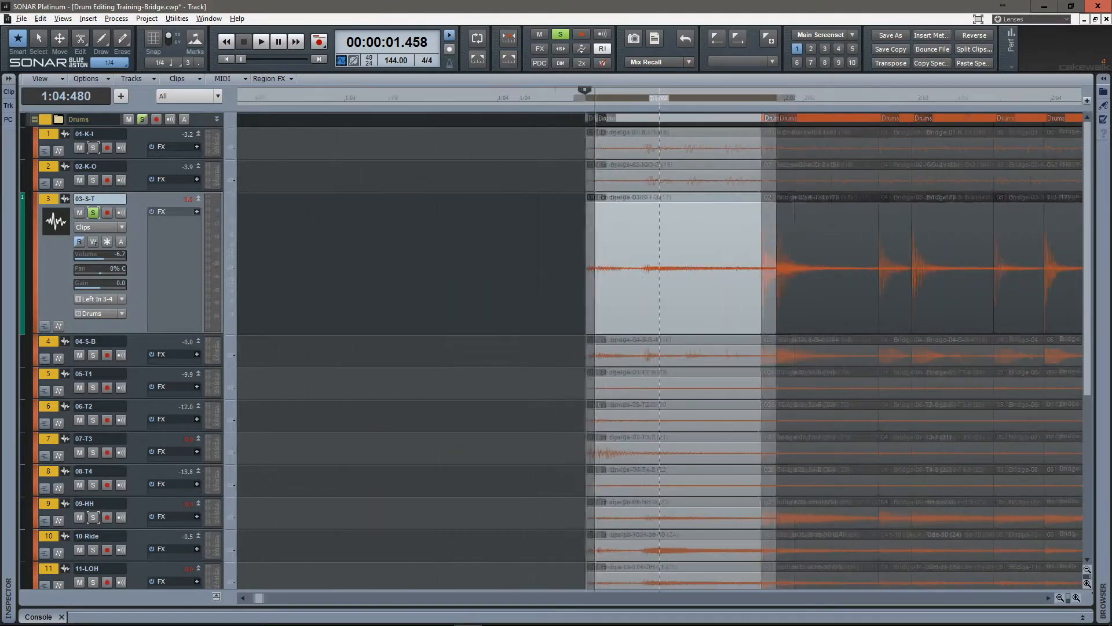
drag(130, 159, 131, 390)
scroll(632, 261, up, 15)
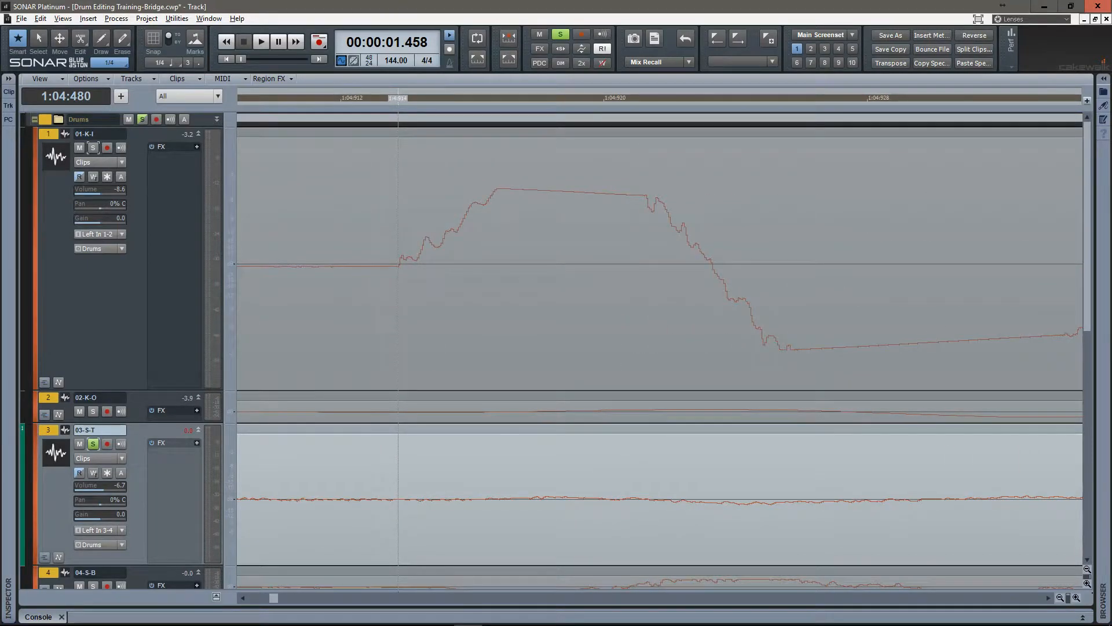
click(398, 266)
key(s)
key(s)
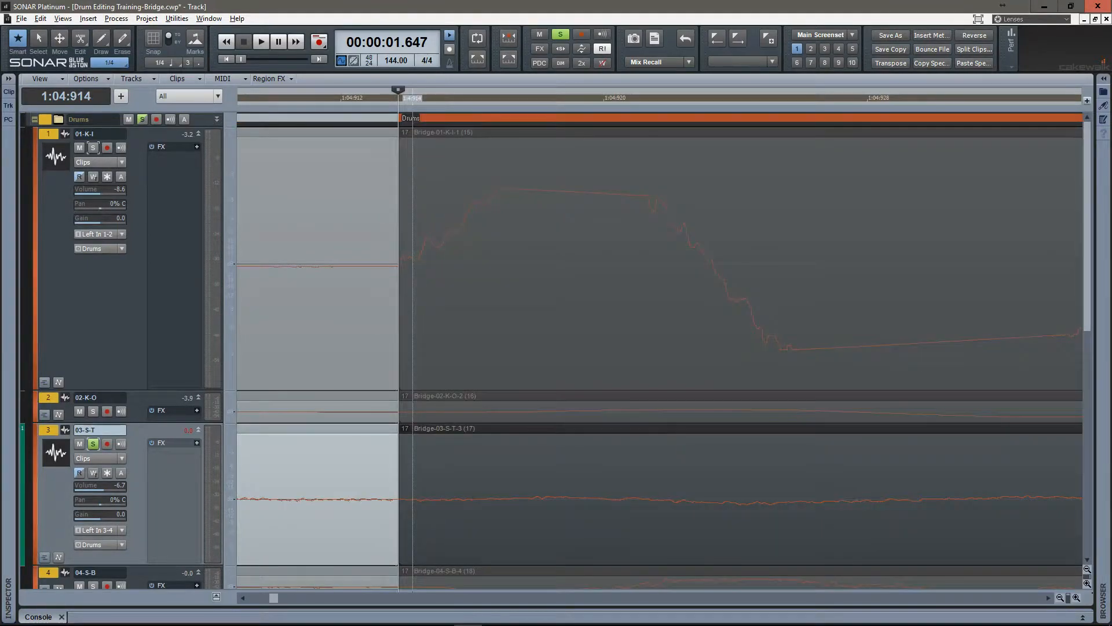
Delete the drum clips before the first kick hit, turn off the 03-S-T solo and fit all fourteen tracks in view.
scroll(431, 266, down, 1)
scroll(430, 267, down, 10)
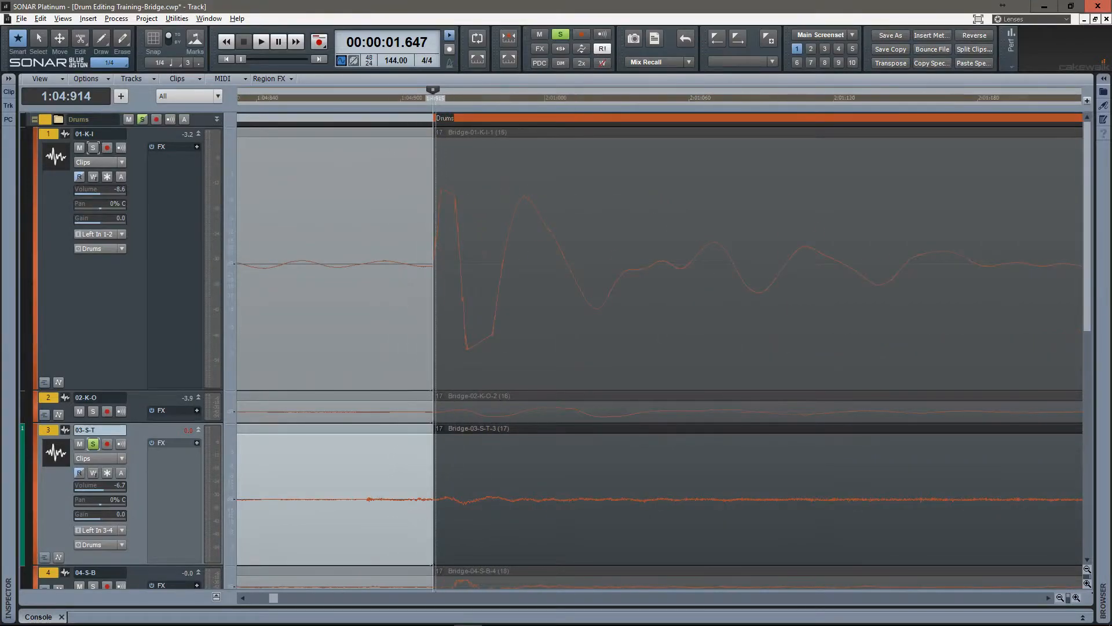
key(Delete)
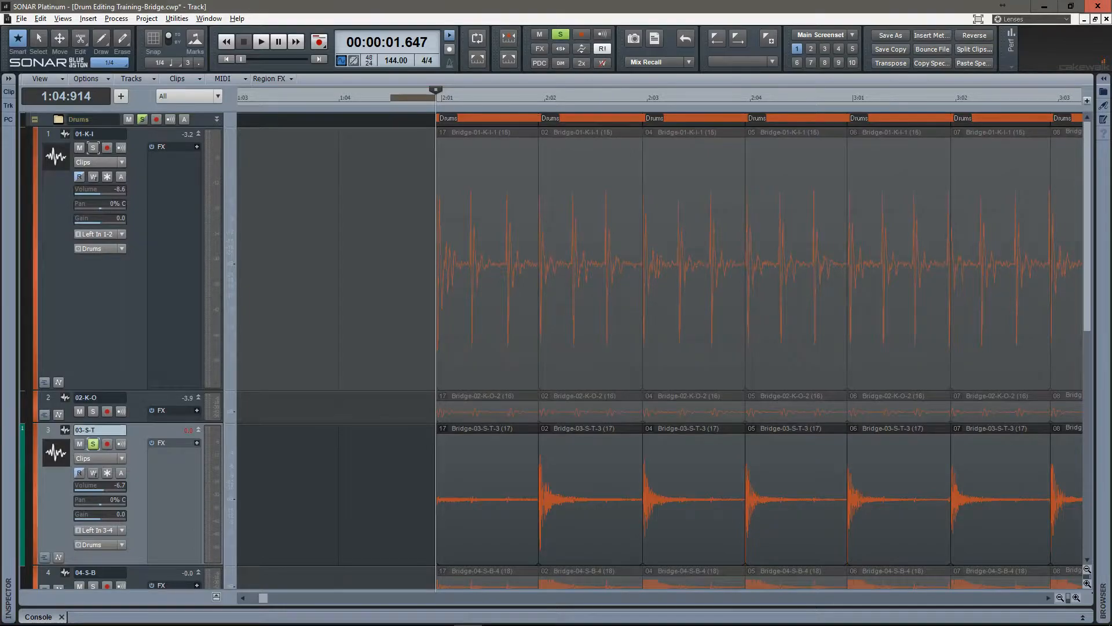
click(92, 443)
key(f)
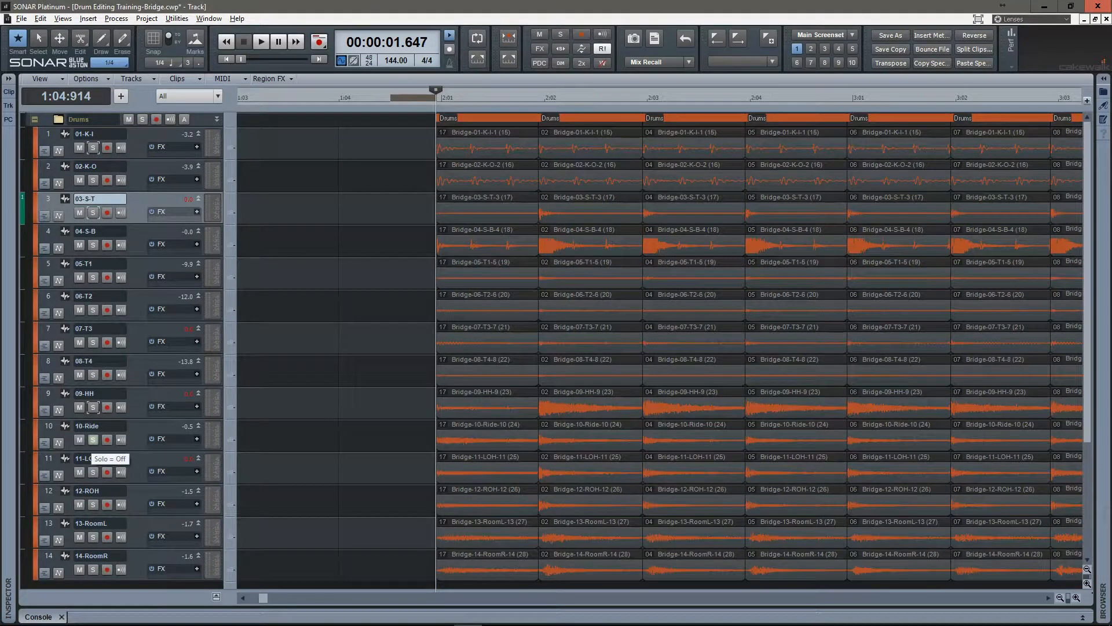
Quantize the audio clip start times of all drum clip groups except the last to 1/4 at 100 percent, with 20 ms auto crossfades.
drag(695, 93, 347, 98)
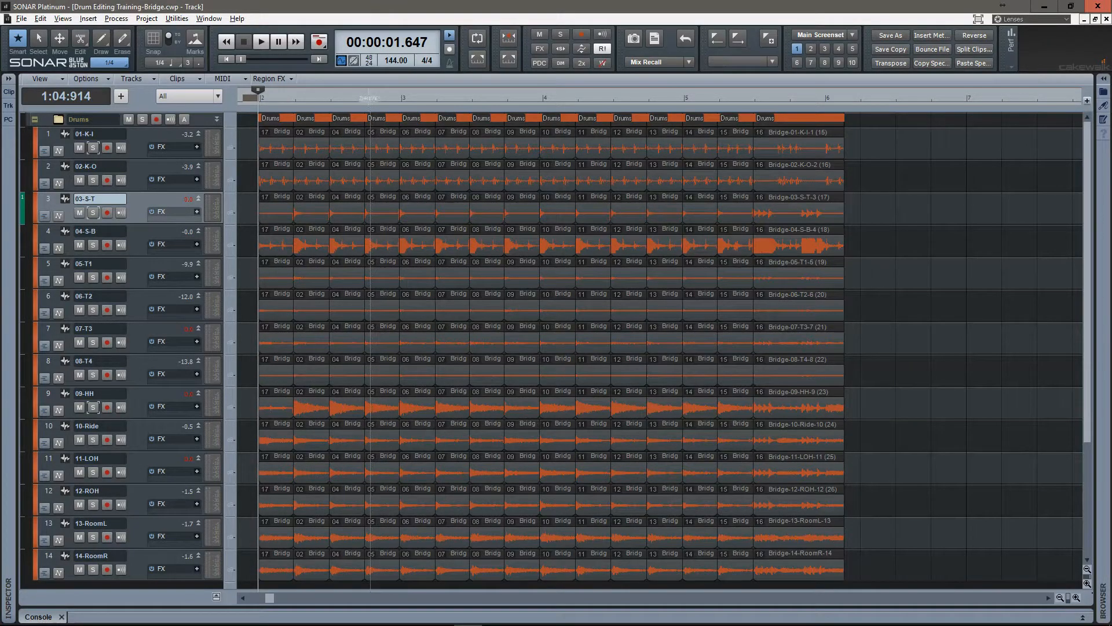
drag(280, 146, 738, 575)
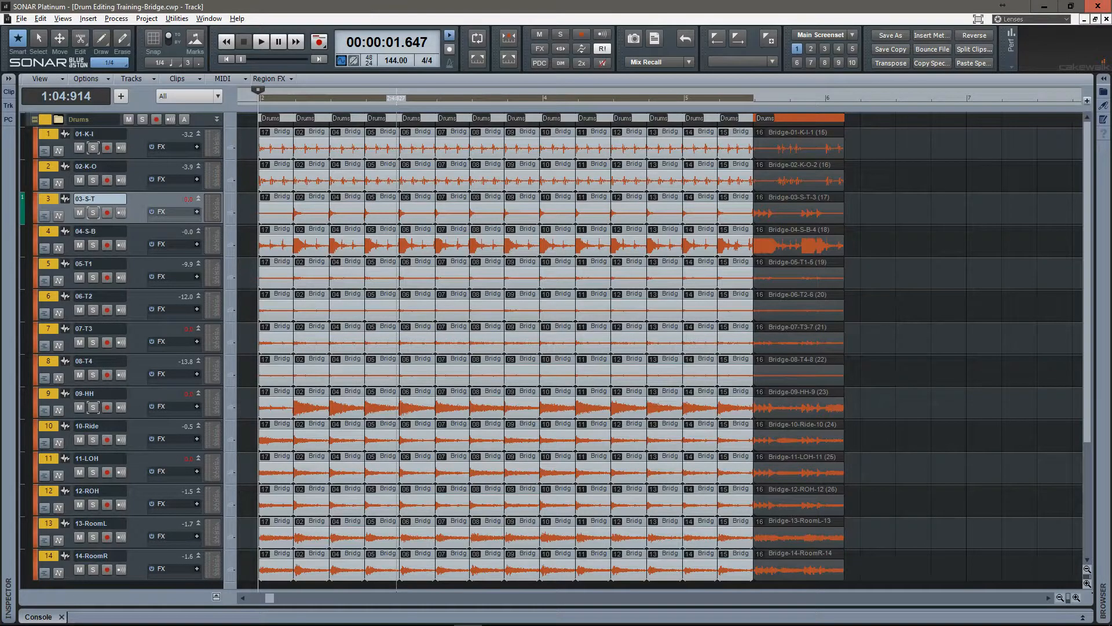
key(q)
click(495, 262)
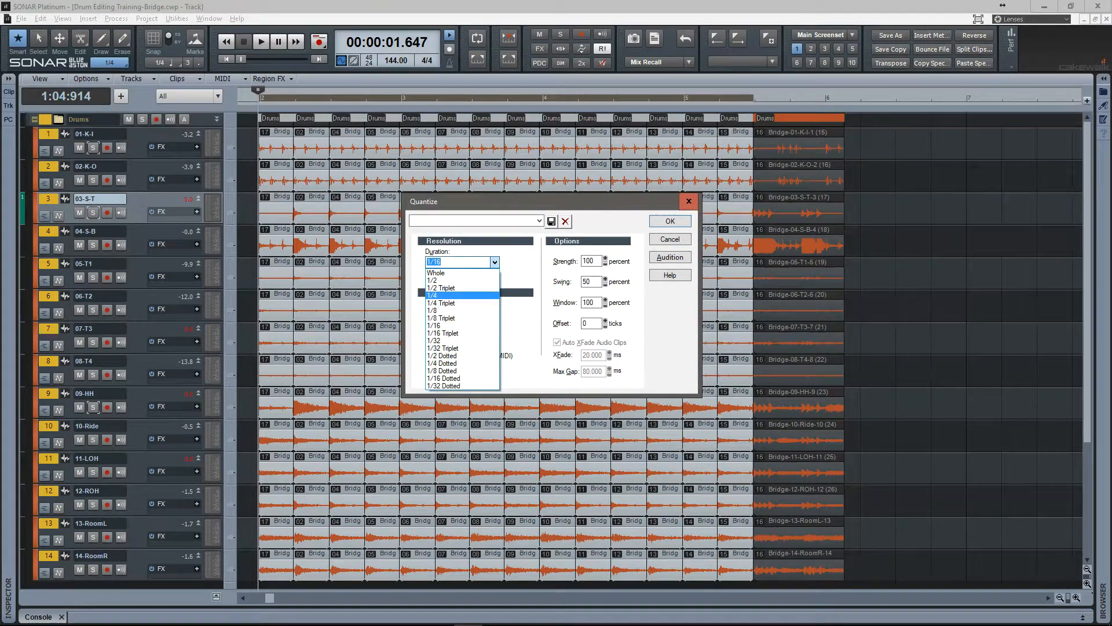
click(458, 295)
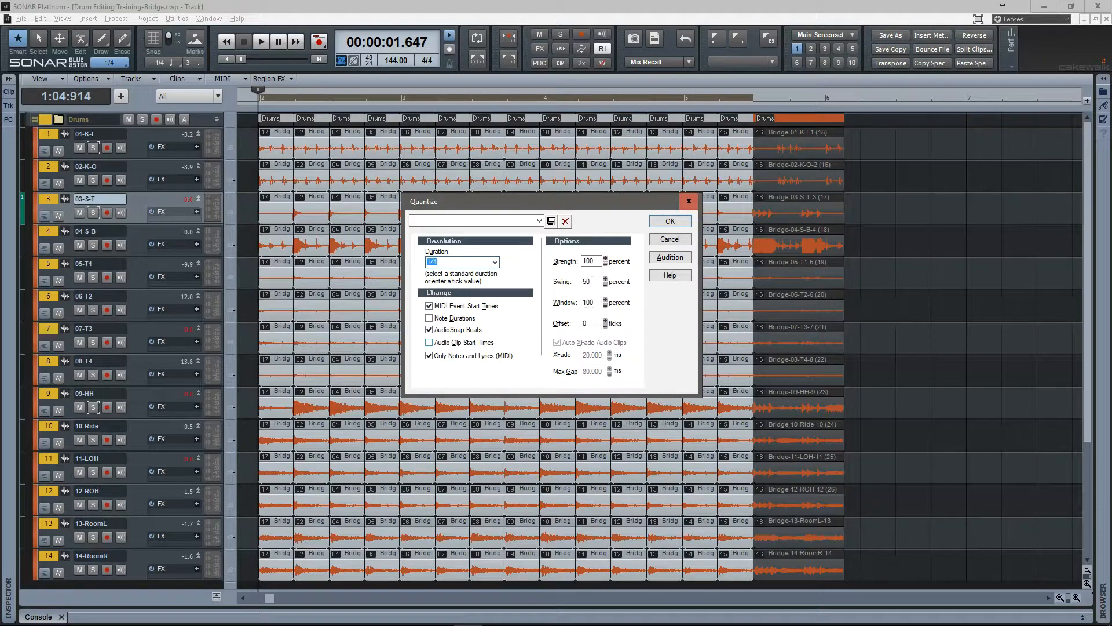
click(429, 343)
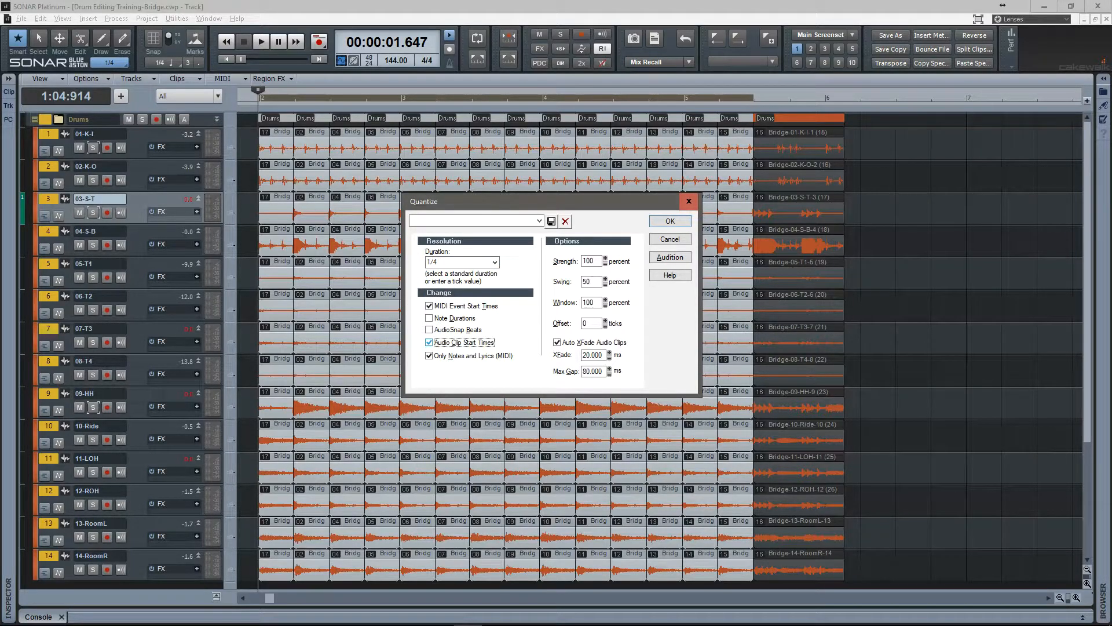
click(558, 342)
click(558, 342)
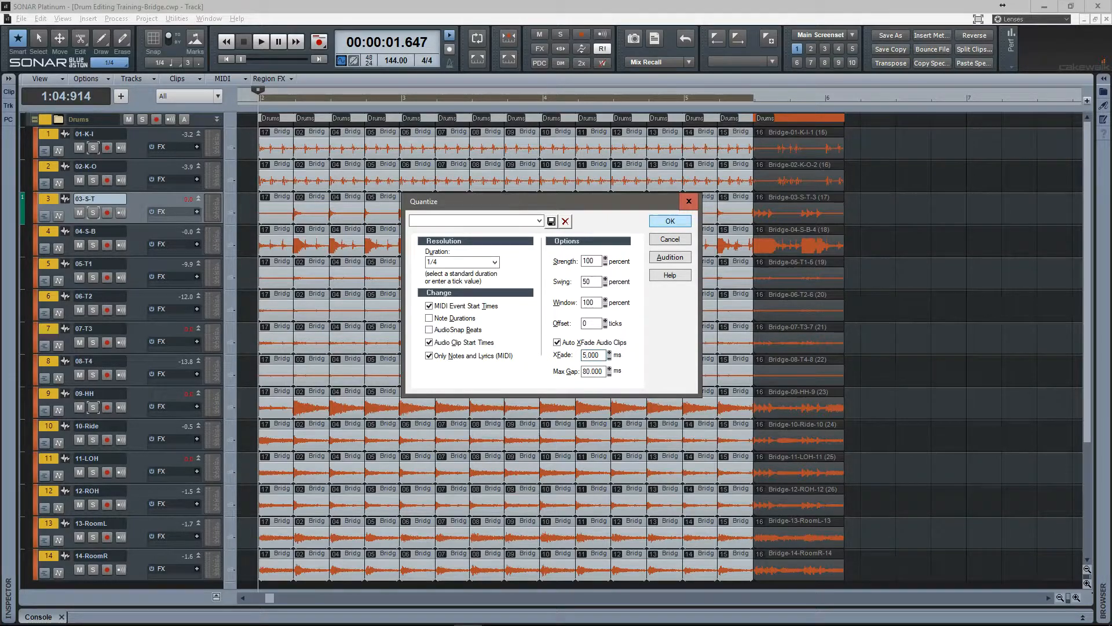
key(Return)
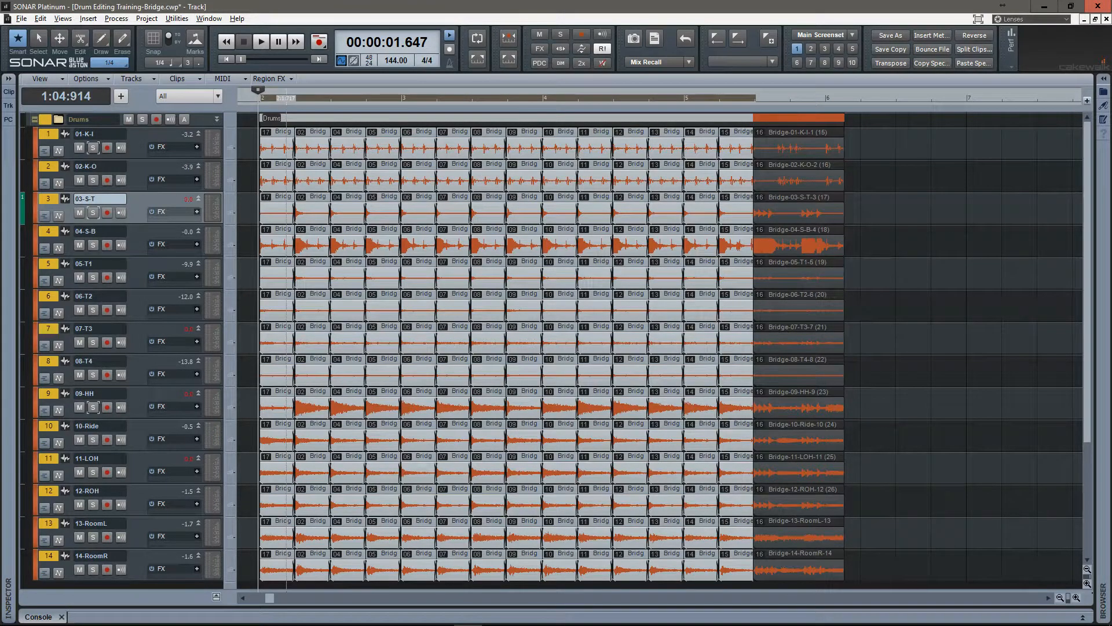
Examine the crossfade between the first two clip groups up close, with track 01-K-I enlarged.
scroll(286, 348, up, 3)
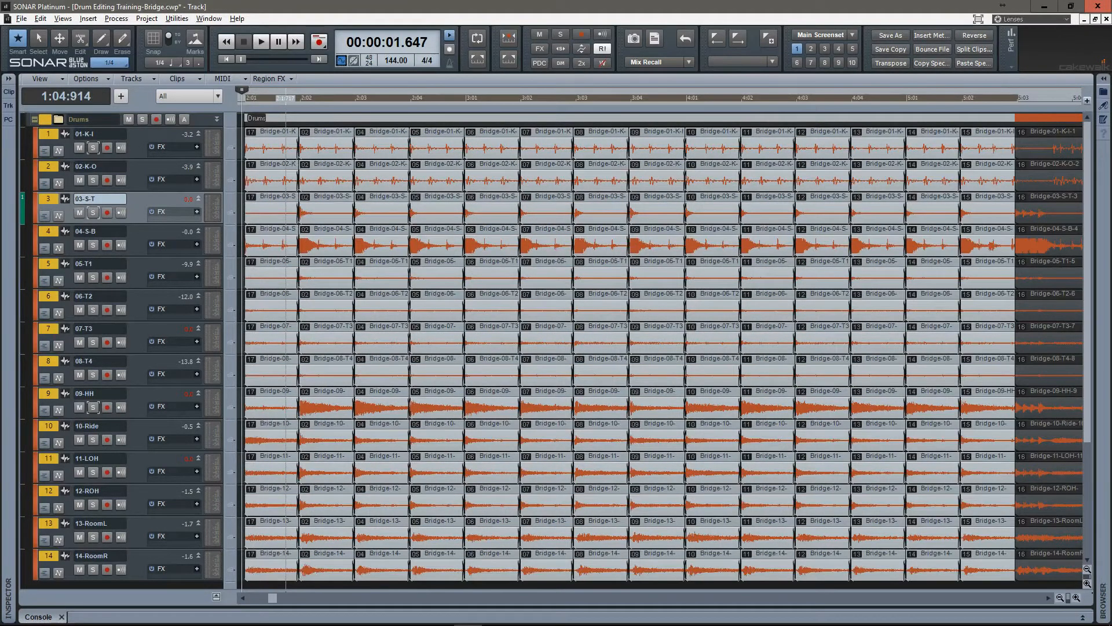
scroll(286, 347, left, 3)
click(398, 200)
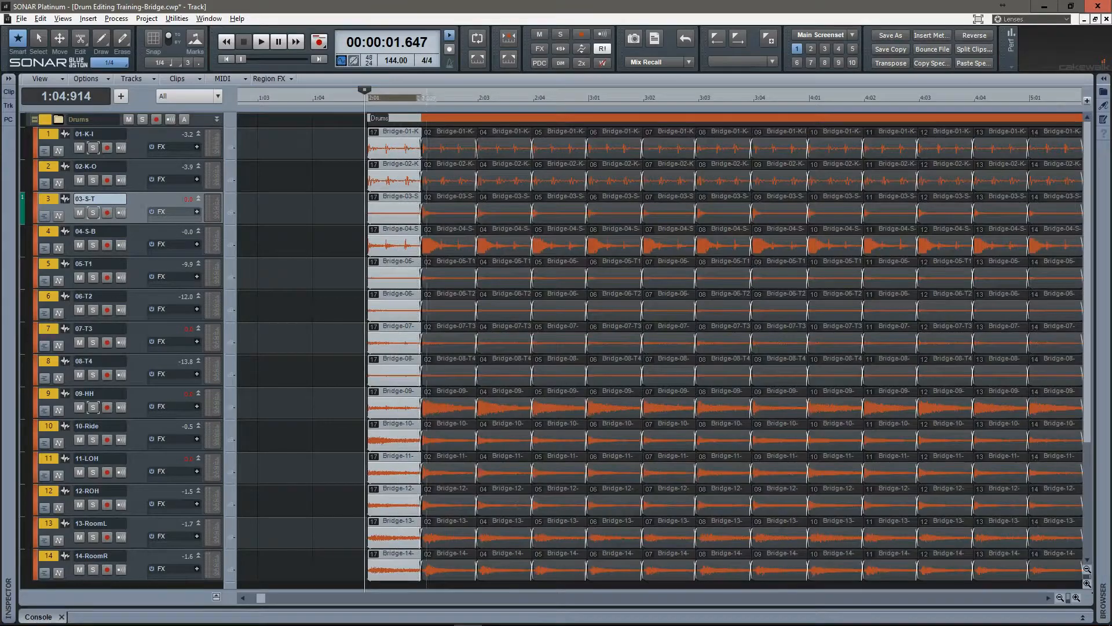
scroll(426, 200, up, 6)
scroll(426, 199, up, 6)
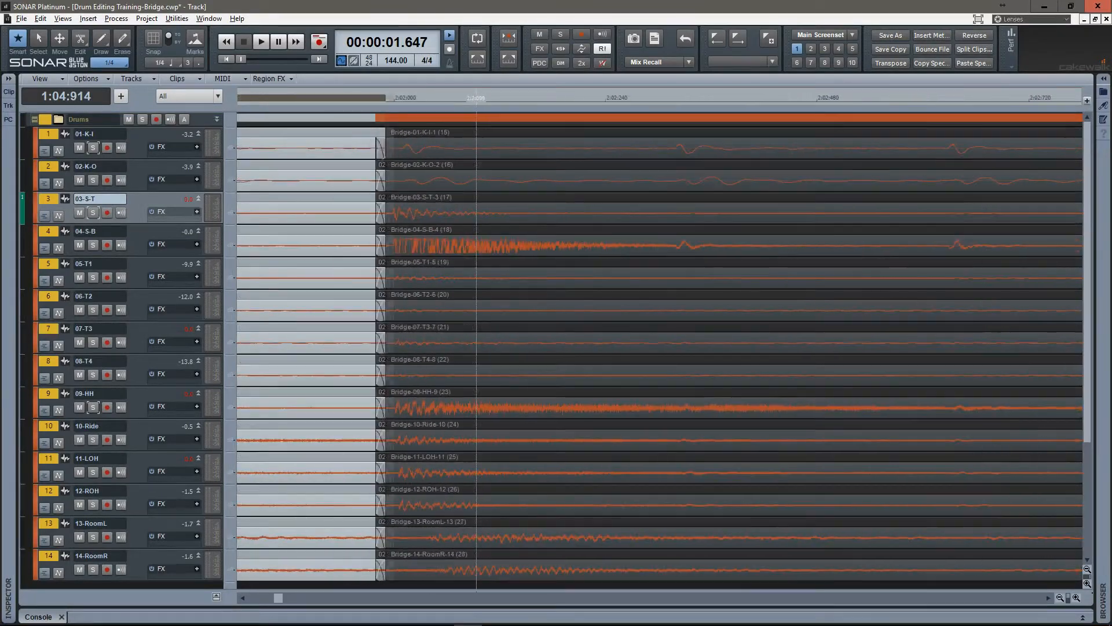
scroll(426, 200, right, 3)
scroll(426, 200, left, 2)
scroll(584, 347, left, 1)
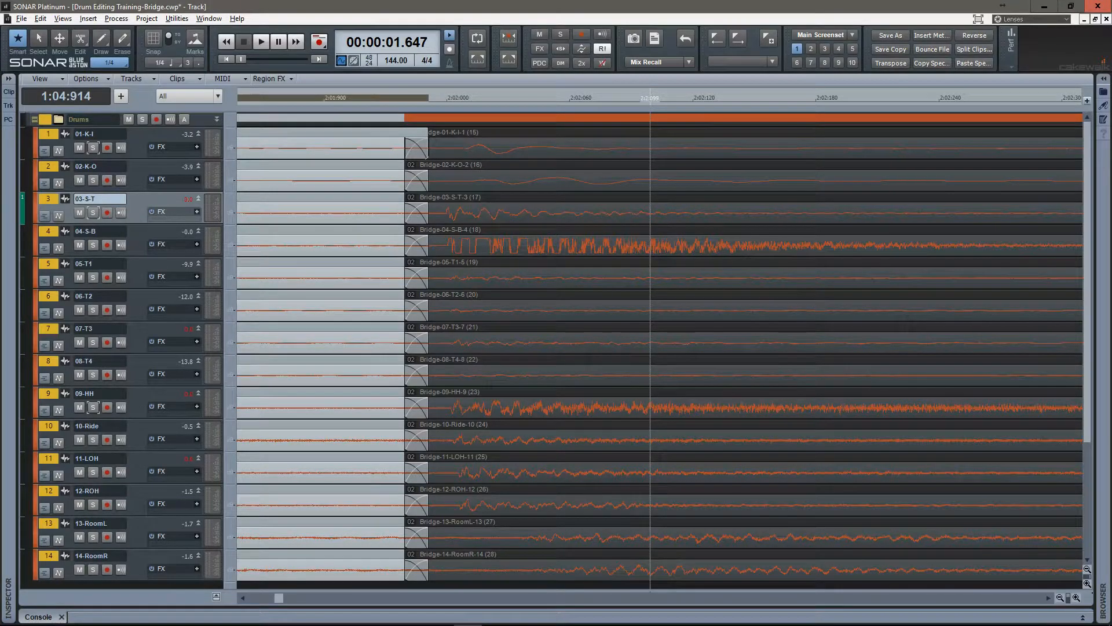
scroll(417, 347, up, 6)
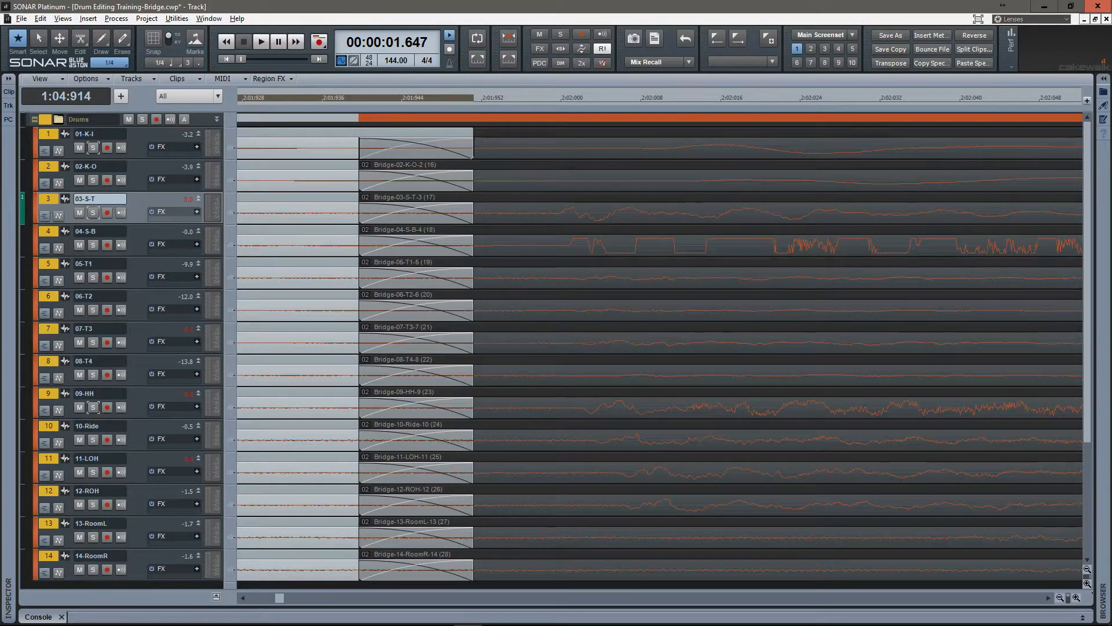
drag(408, 159, 408, 298)
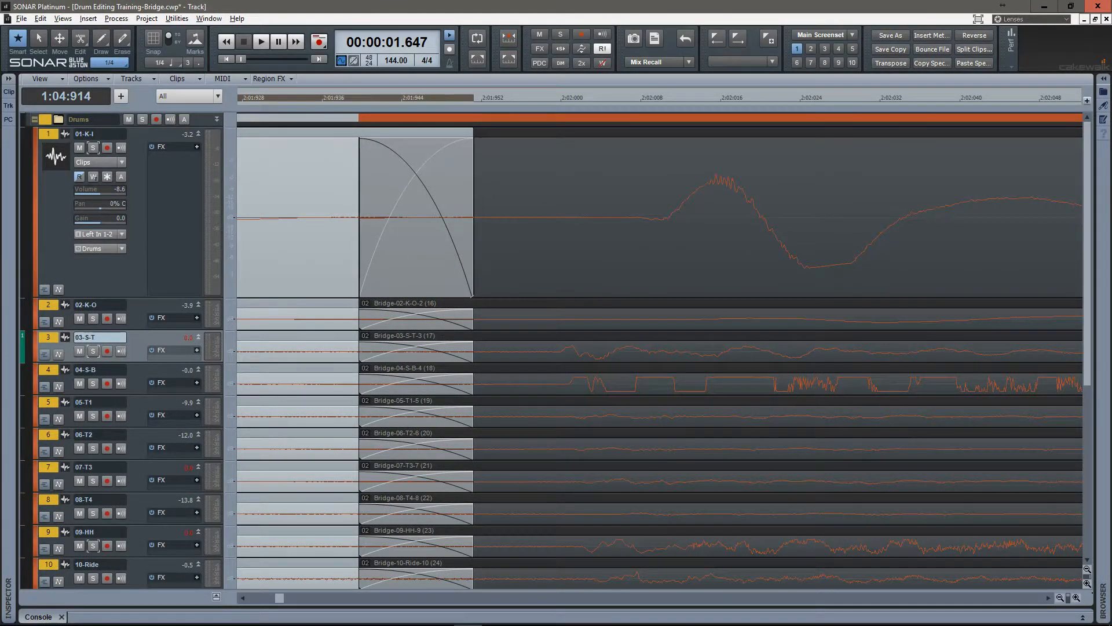
Review the default fade-in, fade-out and crossfade curve options and place the playback position inside the crossfade, at 2:01:944.
click(86, 78)
mouse_move(116, 103)
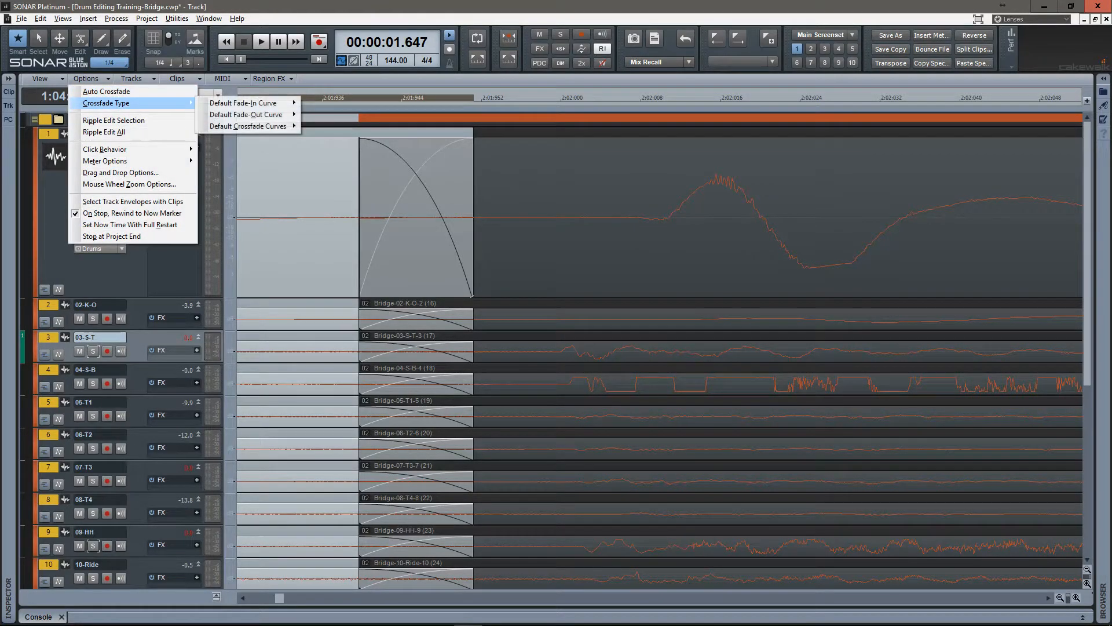
mouse_move(293, 103)
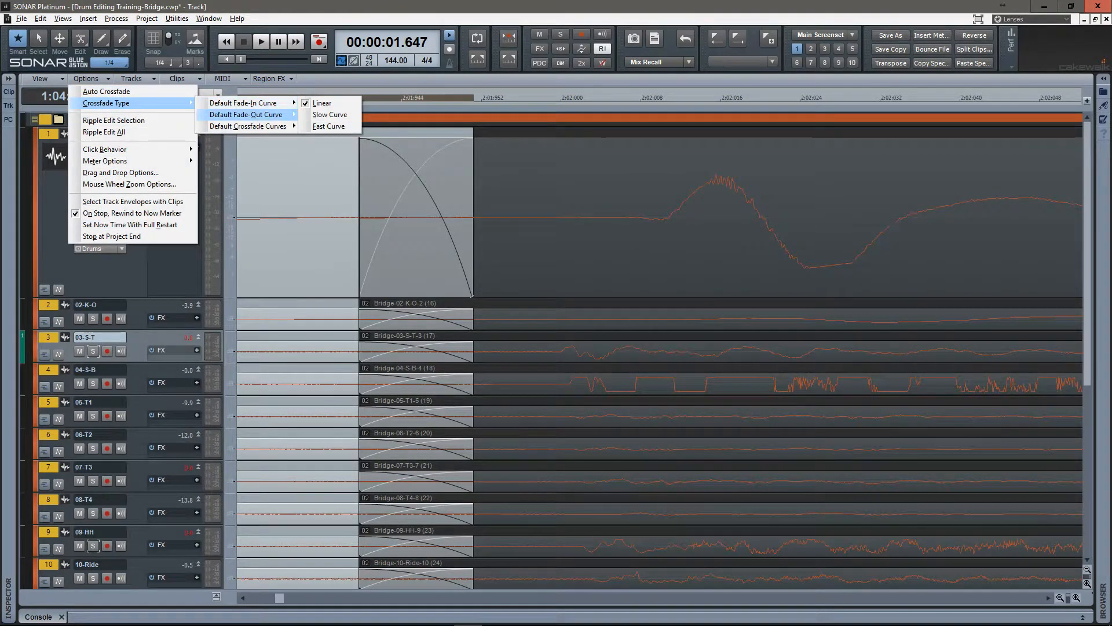
mouse_move(255, 115)
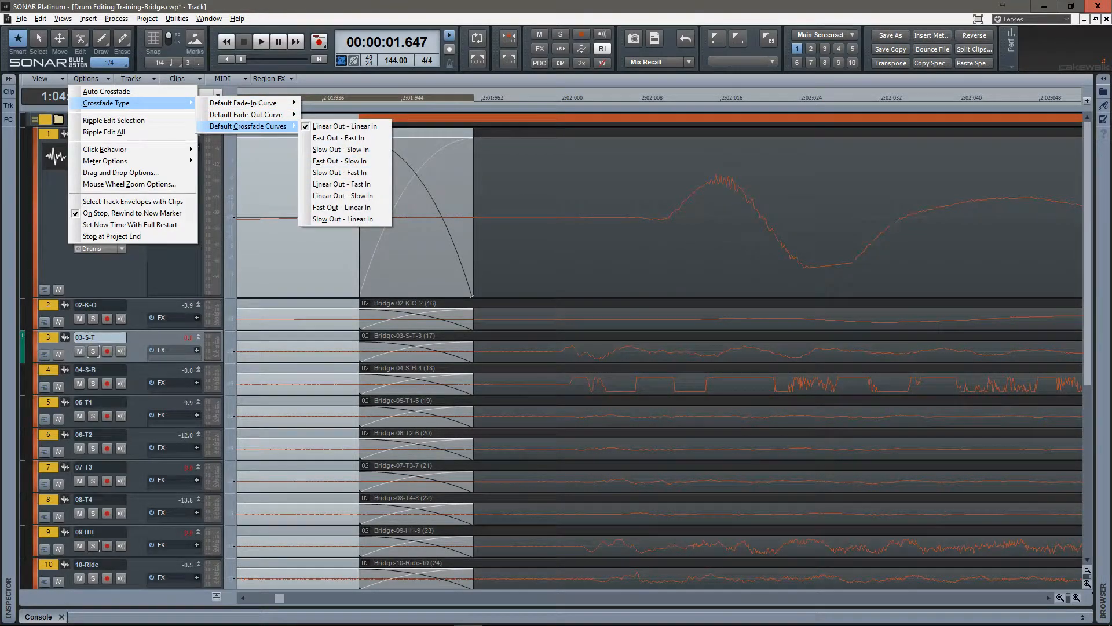
click(404, 98)
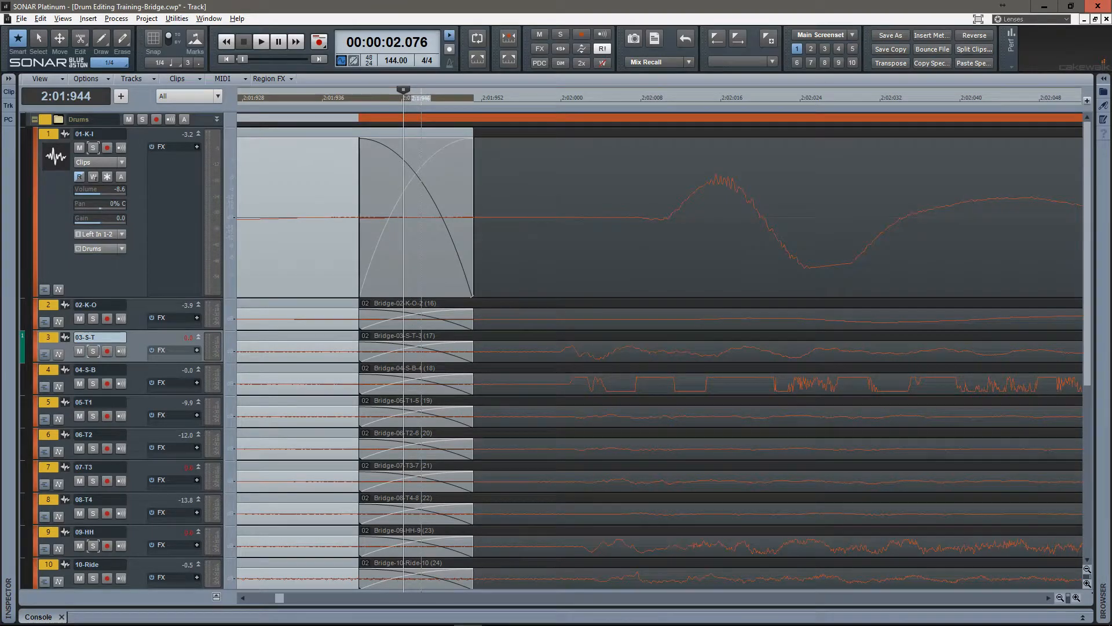
Select all drum clip groups except the last and change their fades and crossfades to linear curves.
drag(422, 93, 368, 26)
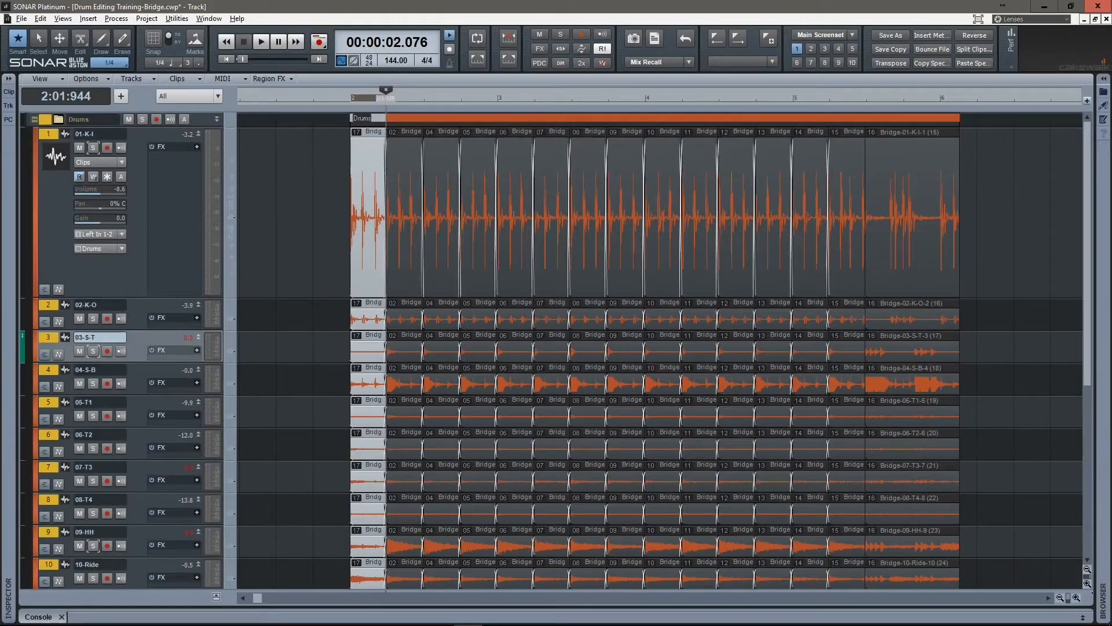
drag(360, 169, 851, 249)
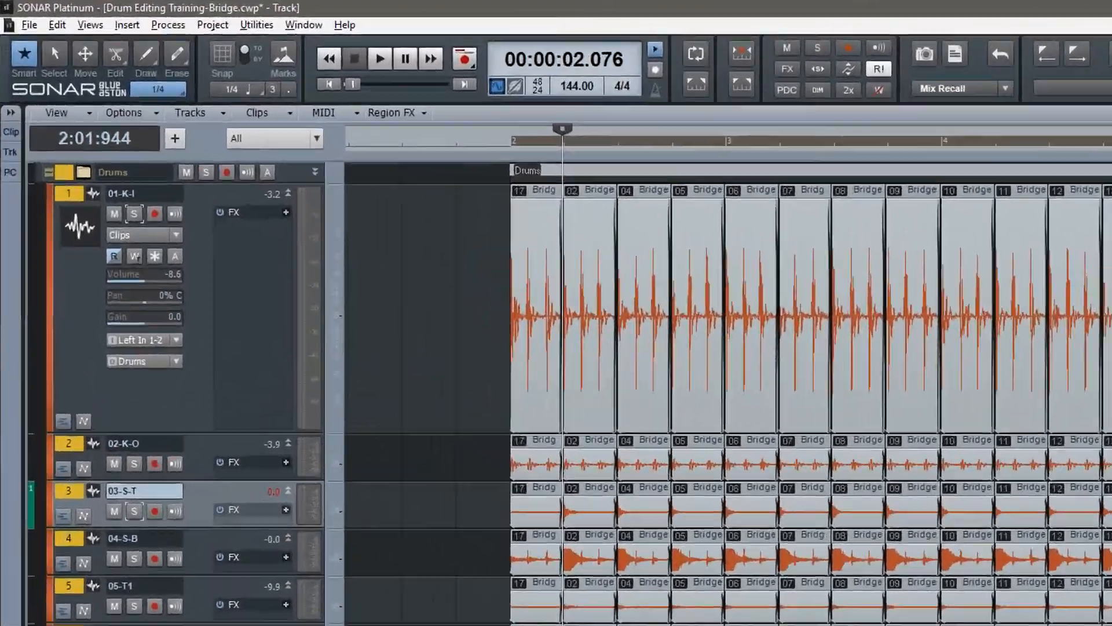
click(177, 78)
click(191, 137)
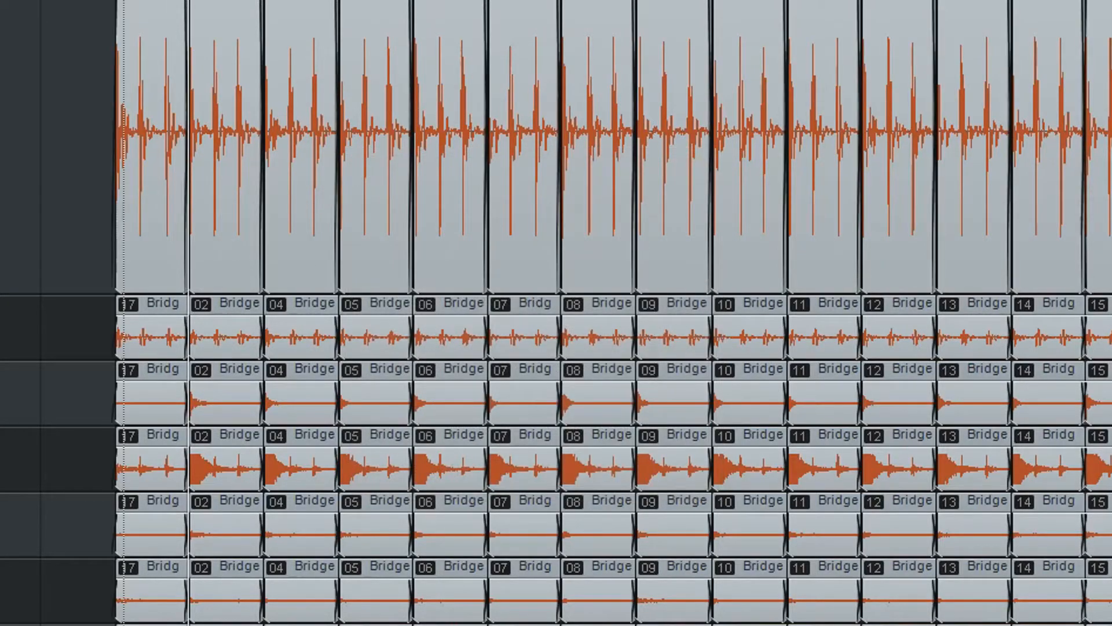
Check the linear crossfade near 2:02, clear the clip selection and recall screenset 3.
scroll(193, 313, up, 1)
scroll(193, 313, up, 12)
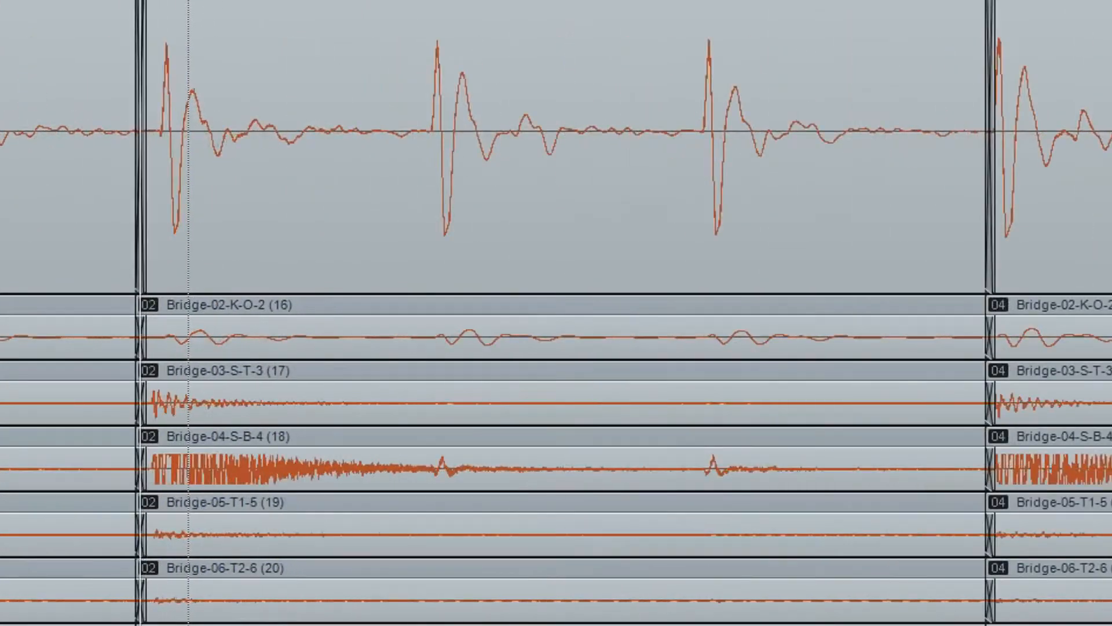
scroll(192, 313, up, 1)
scroll(660, 348, left, 3)
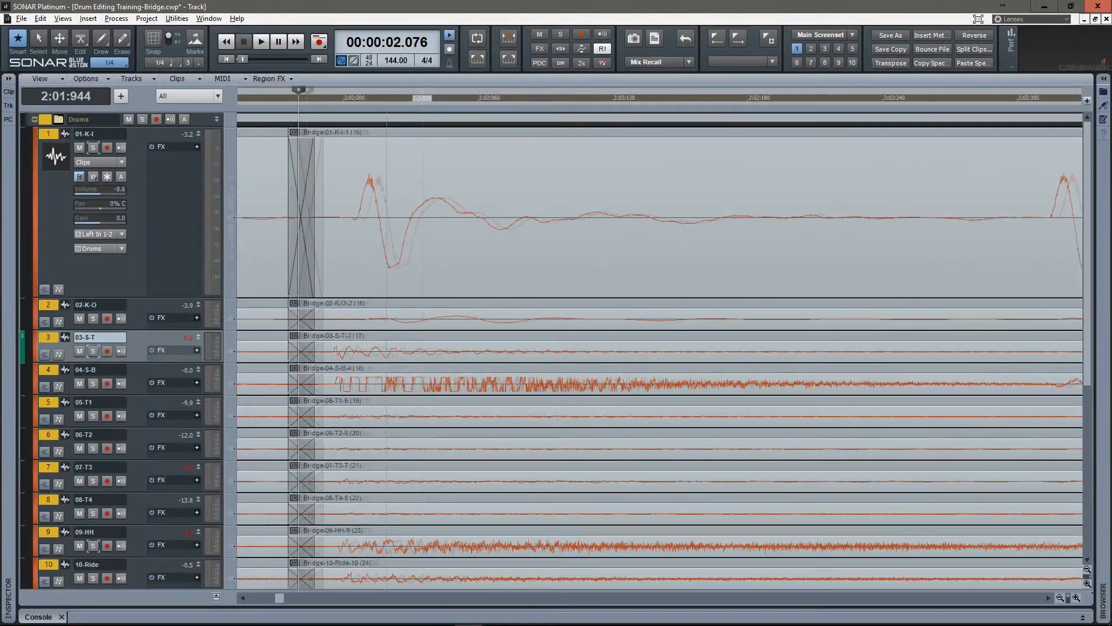
scroll(513, 348, down, 8)
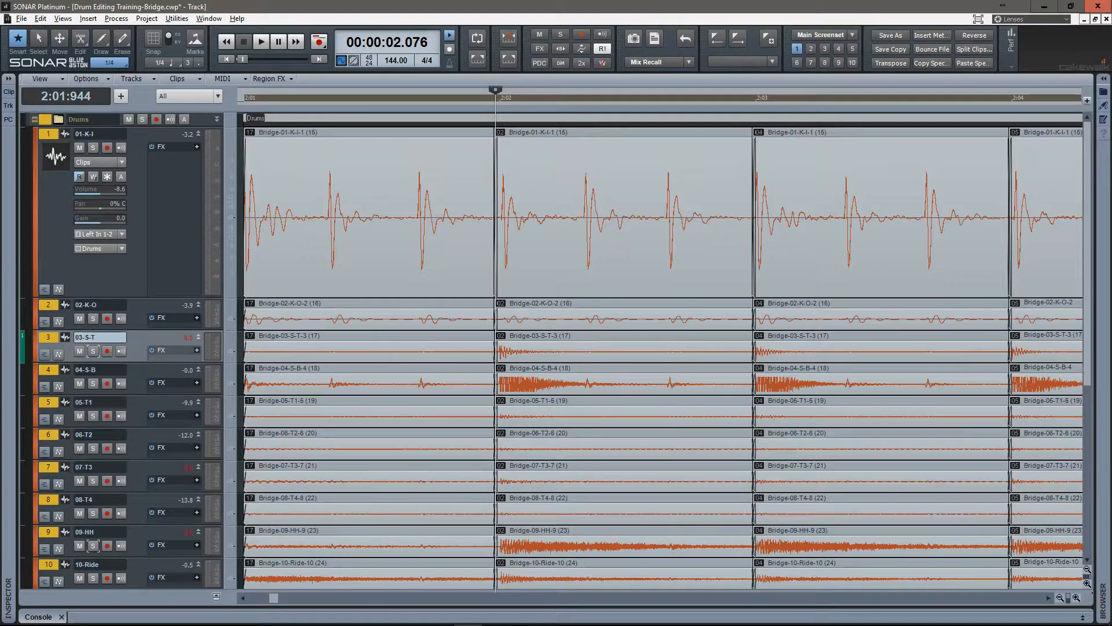
key(ctrl+shift+a)
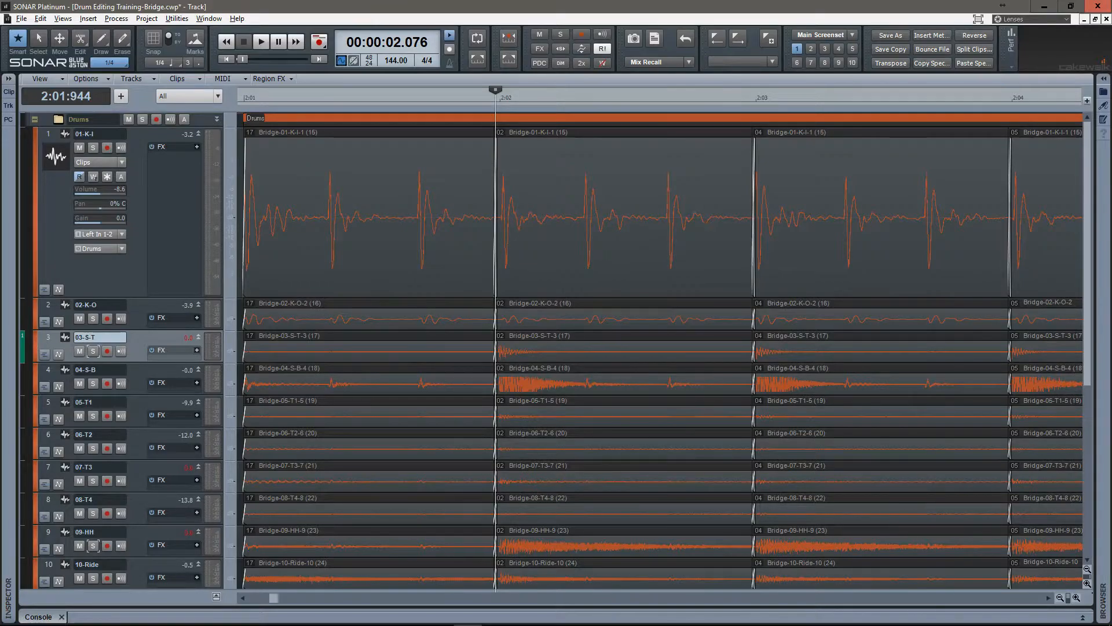
key(3)
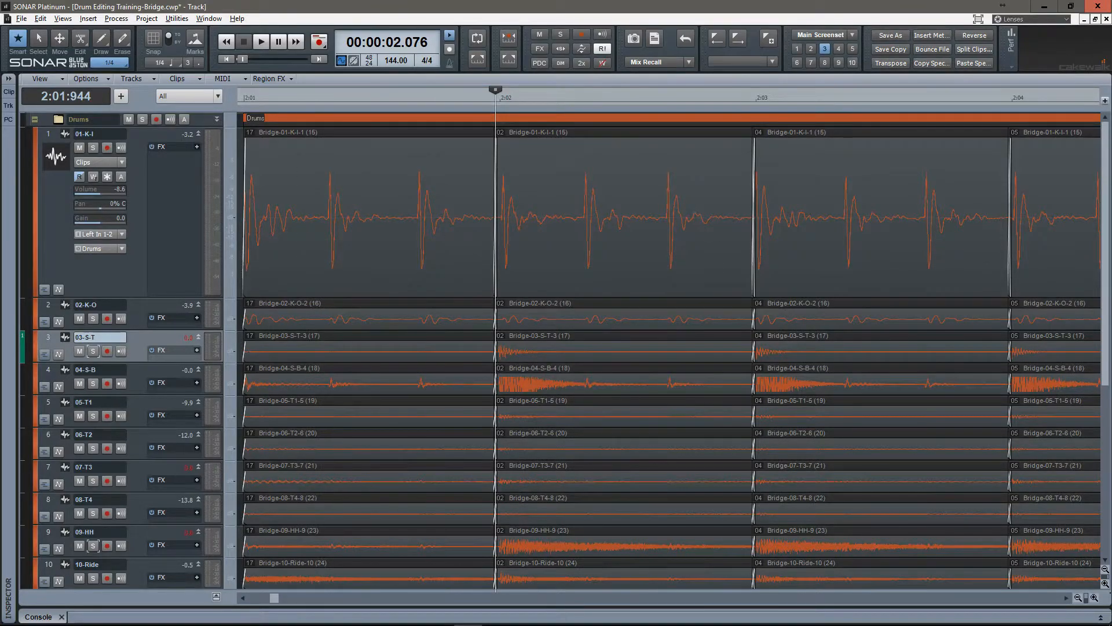
Hide every drum track except 01-K-I, 03-S-T and 09-HH in screenset 3.
click(48, 134)
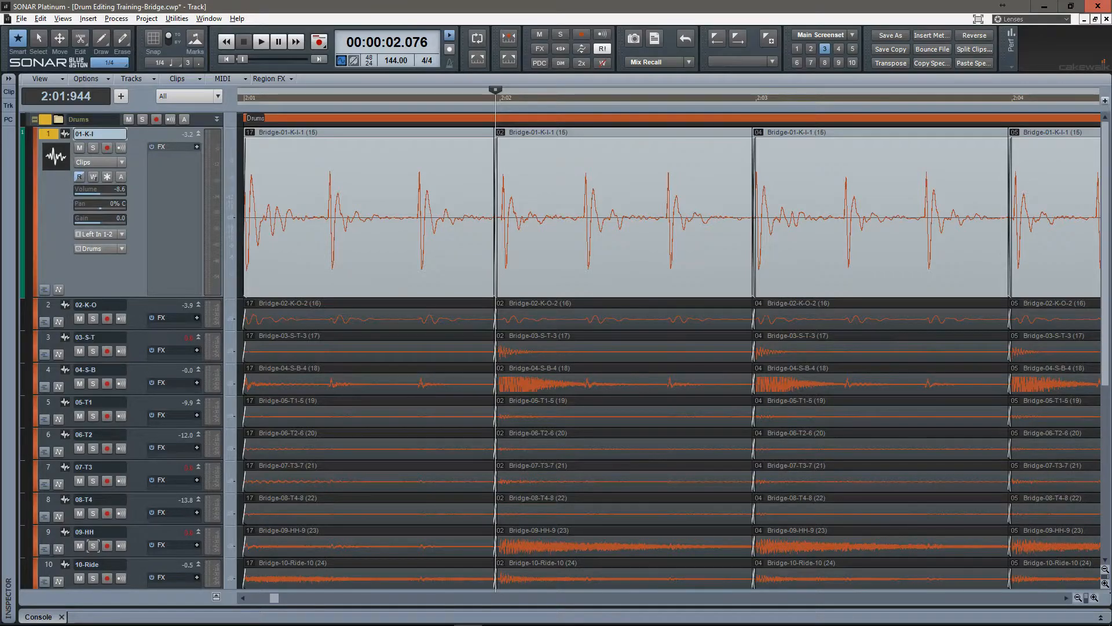
click(48, 337)
scroll(343, 351, down, 4)
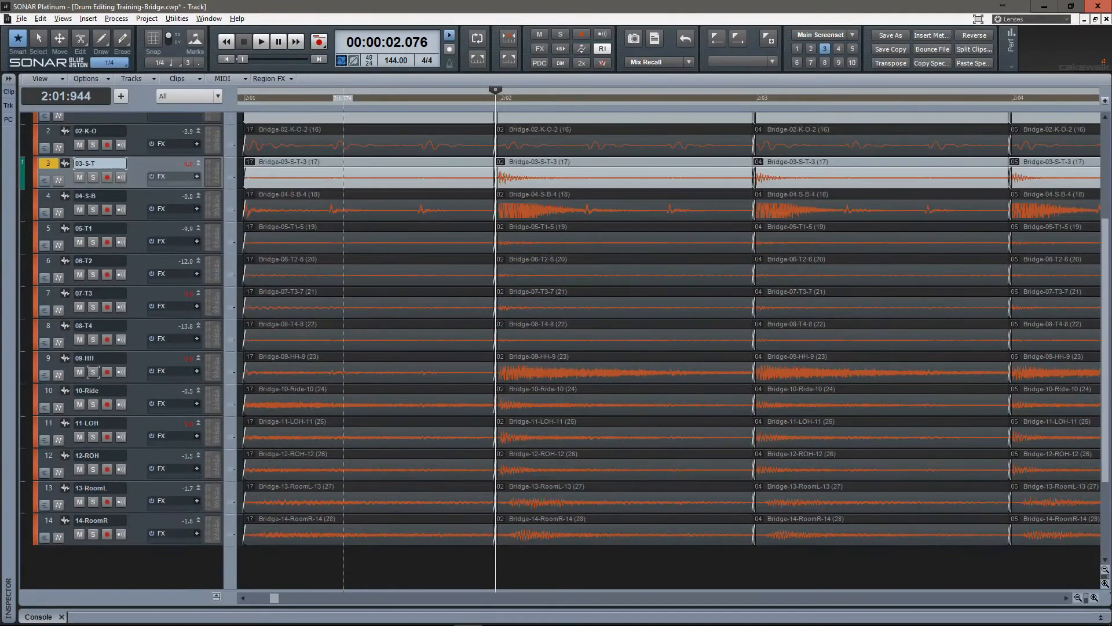
ctrl+click(48, 358)
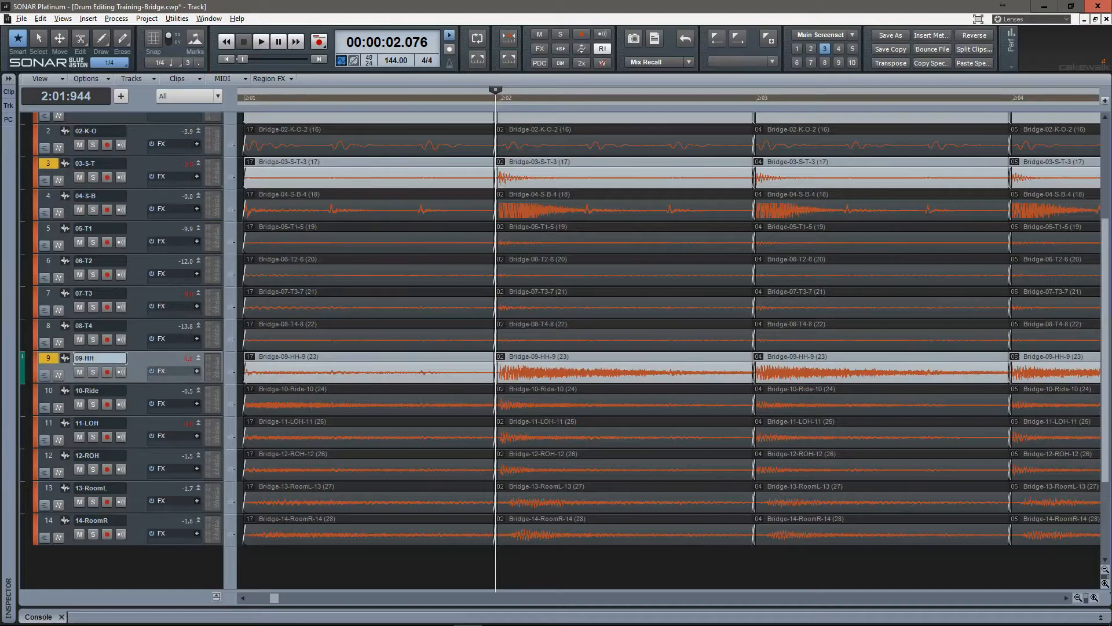
key(ctrl+h)
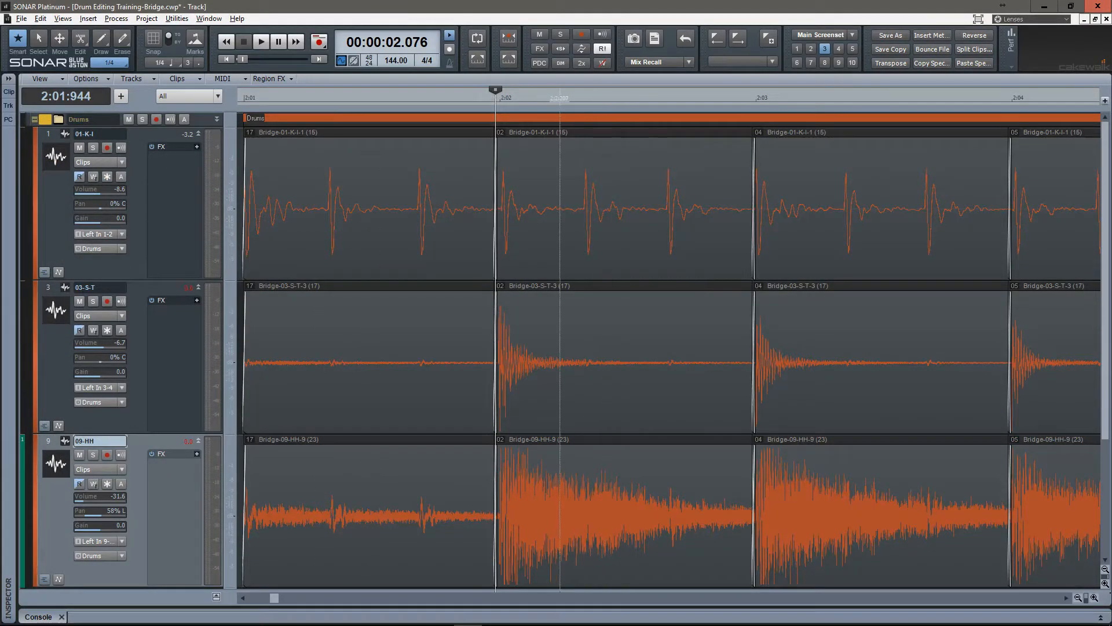
Fit all drum tracks vertically in screenset 1, check screenset 2 and return to the start of the bridge in screenset 3.
key(1)
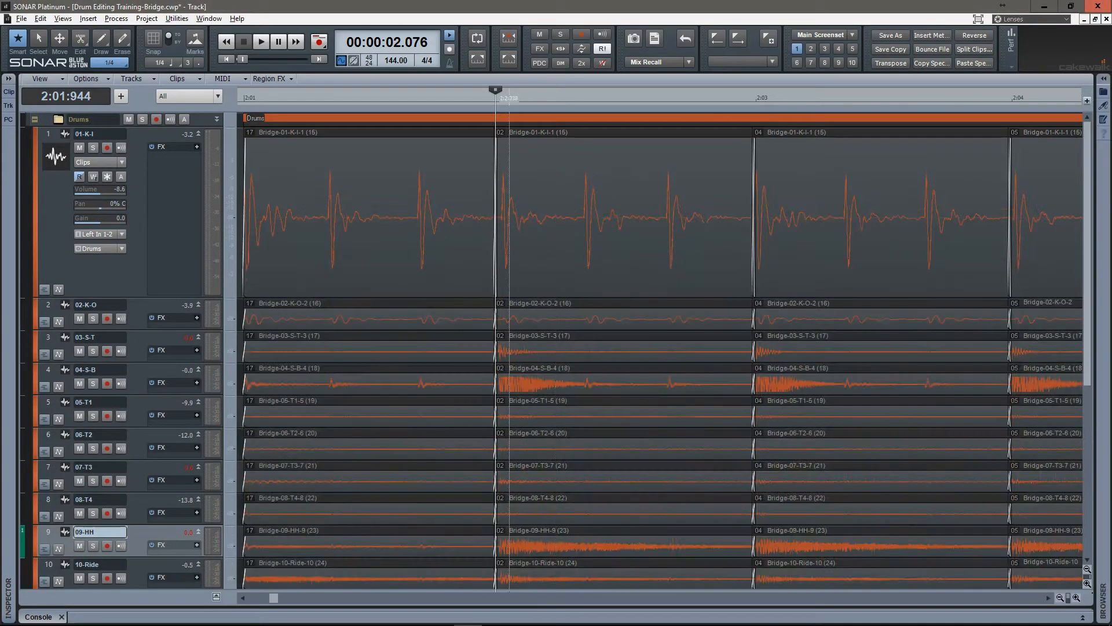
key(f)
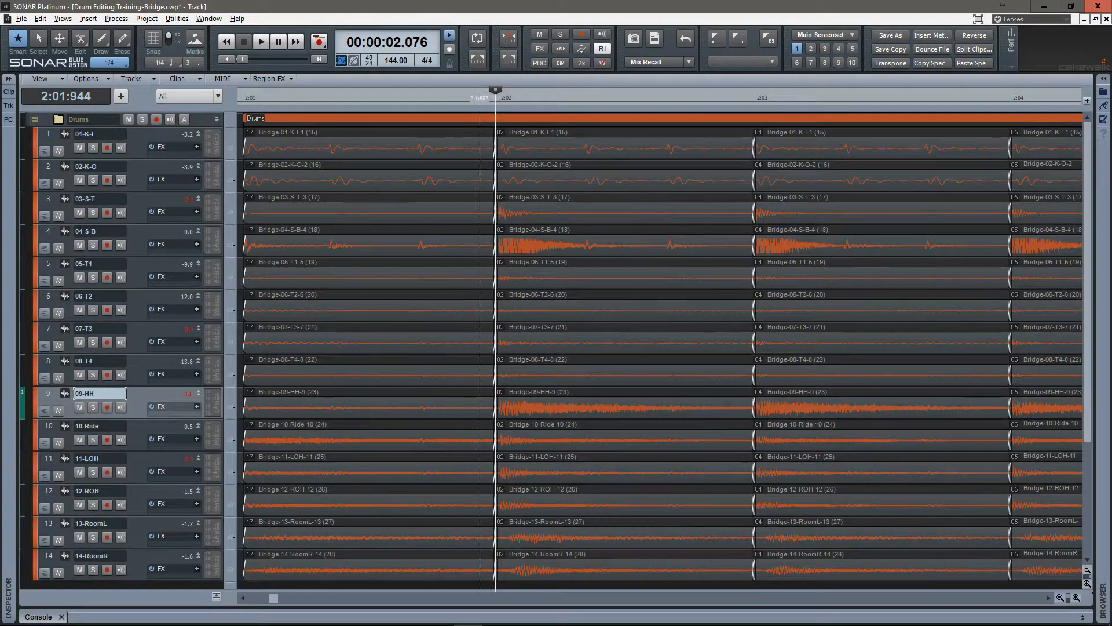
key(2)
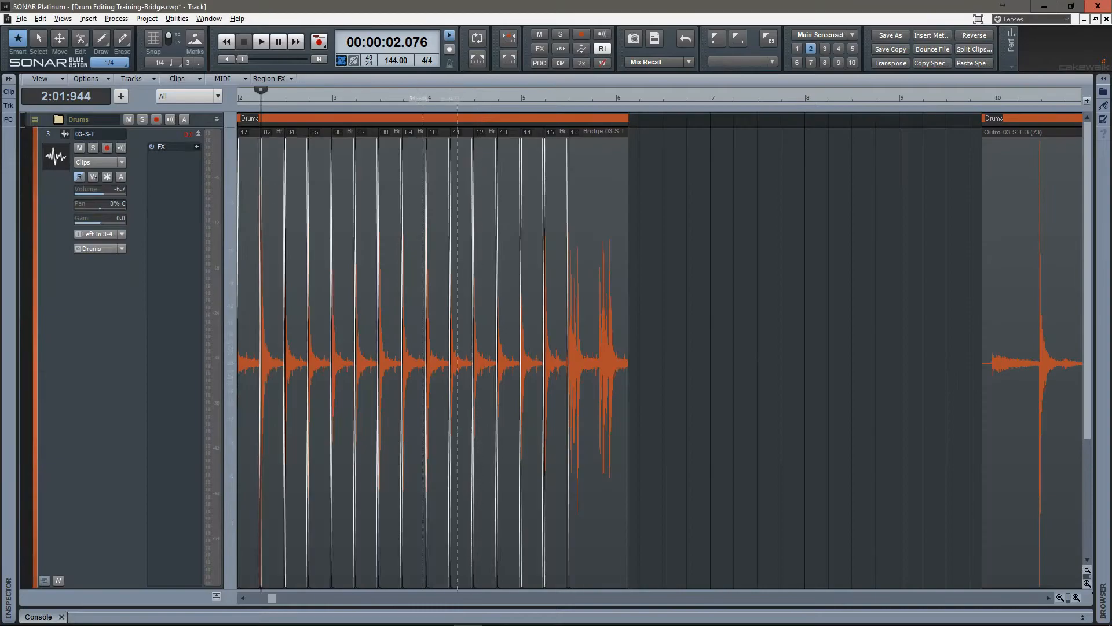
scroll(297, 359, up, 11)
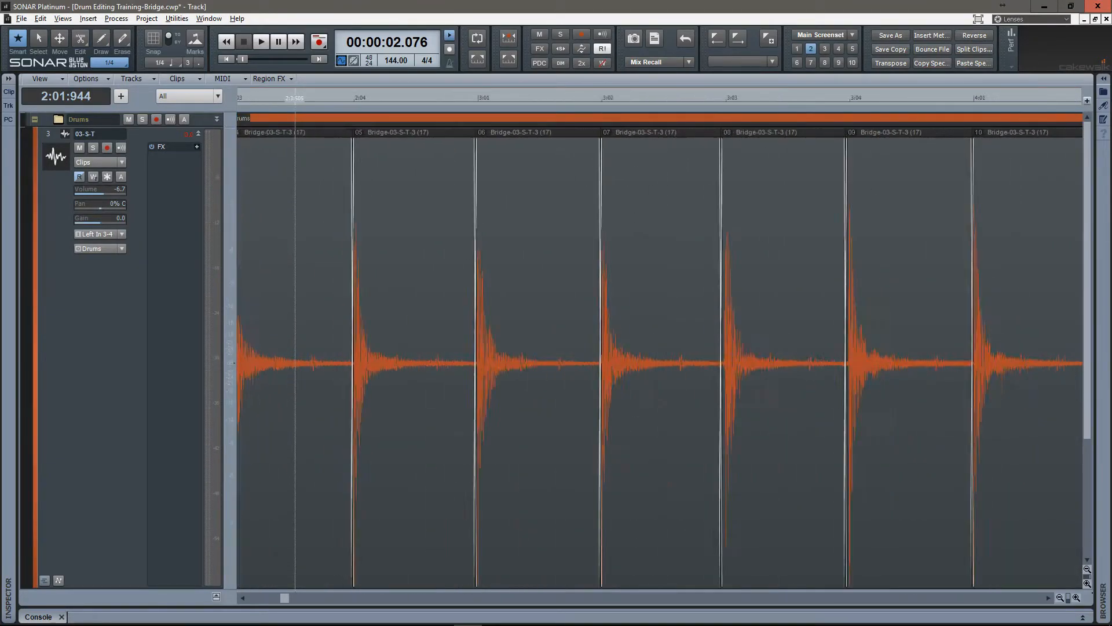
key(3)
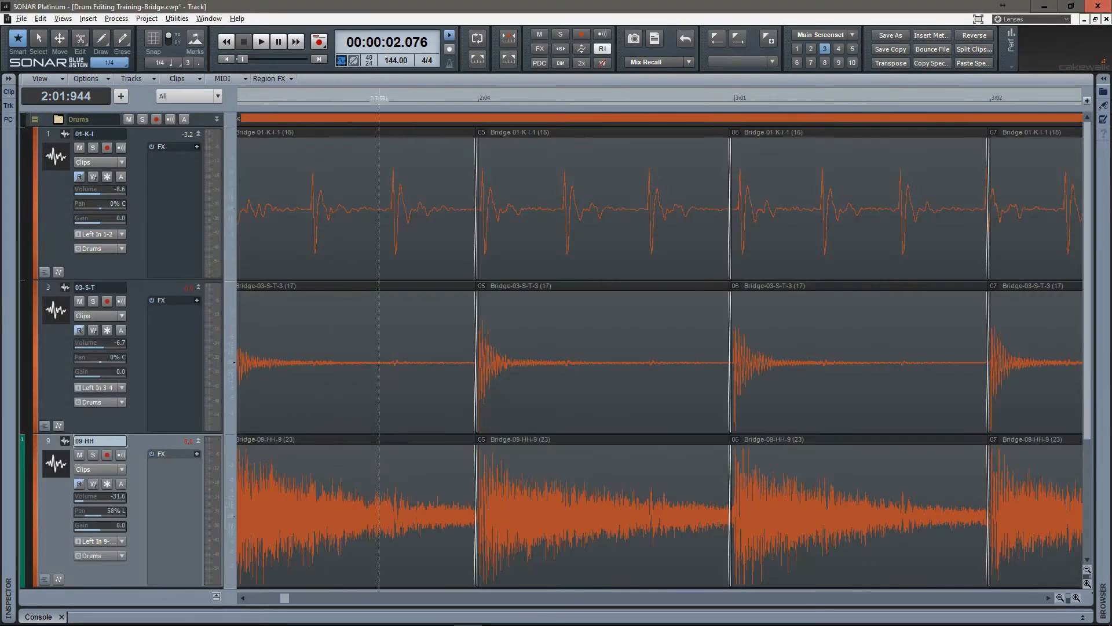
scroll(379, 359, left, 5)
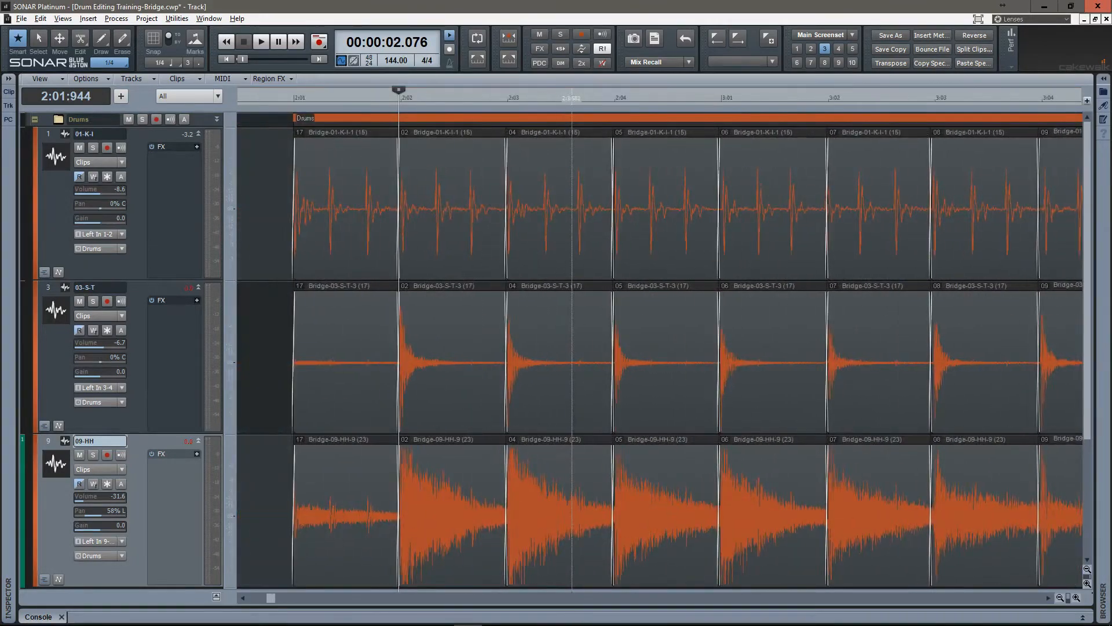
Select the first clip group and examine its crossfade into the next group just before 2:02 up close.
click(337, 439)
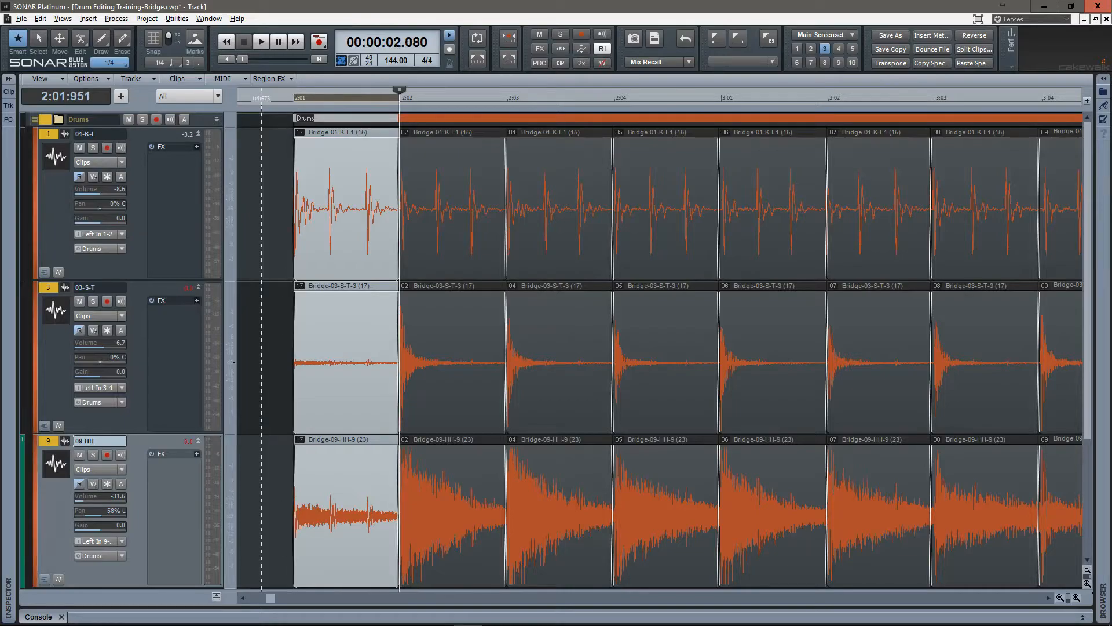
key(ctrl+Right)
key(ctrl+Right)
key(ctrl+Right)
key(ctrl+Right)
key(ctrl+Right)
key(ctrl+Right)
key(ctrl+Right)
key(ctrl+Right)
key(ctrl+Right)
key(ctrl+Right)
key(ctrl+Right)
key(ctrl+Right)
key(ctrl+Right)
key(ctrl+Right)
key(ctrl+Right)
key(ctrl+Right)
key(ctrl+Right)
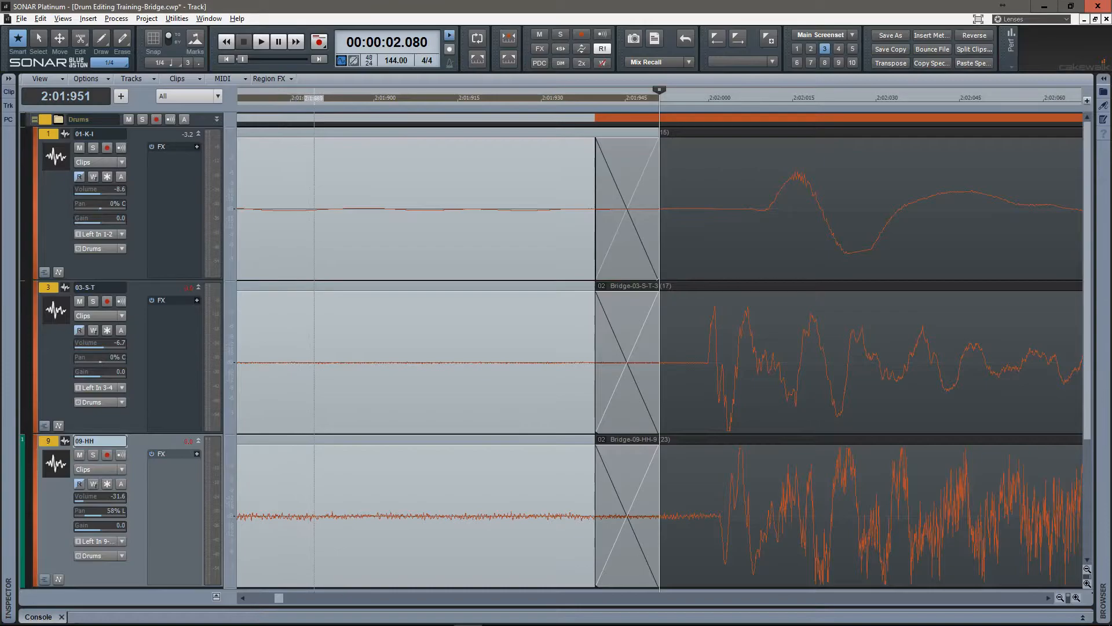
key(ctrl+Left)
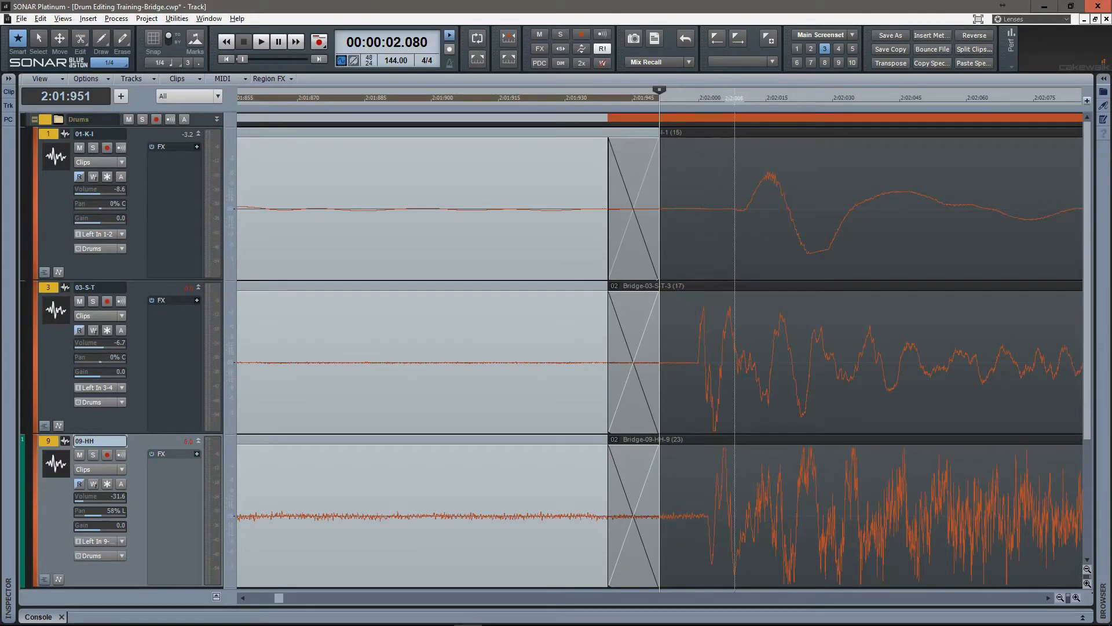
scroll(735, 359, up, 1)
scroll(702, 360, right, 1)
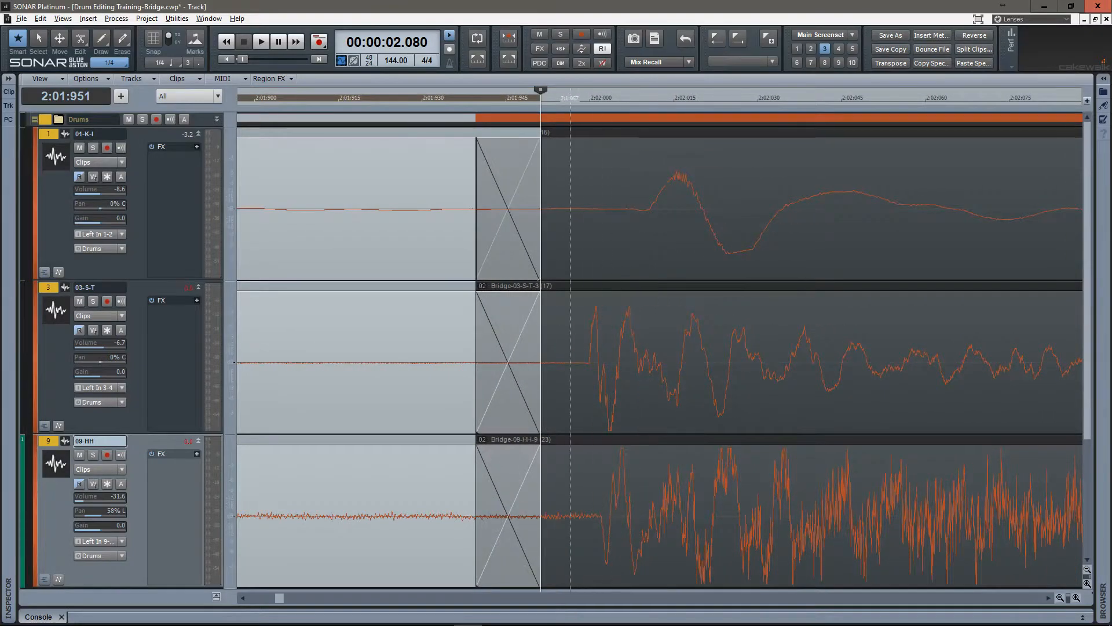
Step through the following clip crossfades, from 2:03 to 3:02, checking each against the kick, snare and hi-hat transients.
click(566, 359)
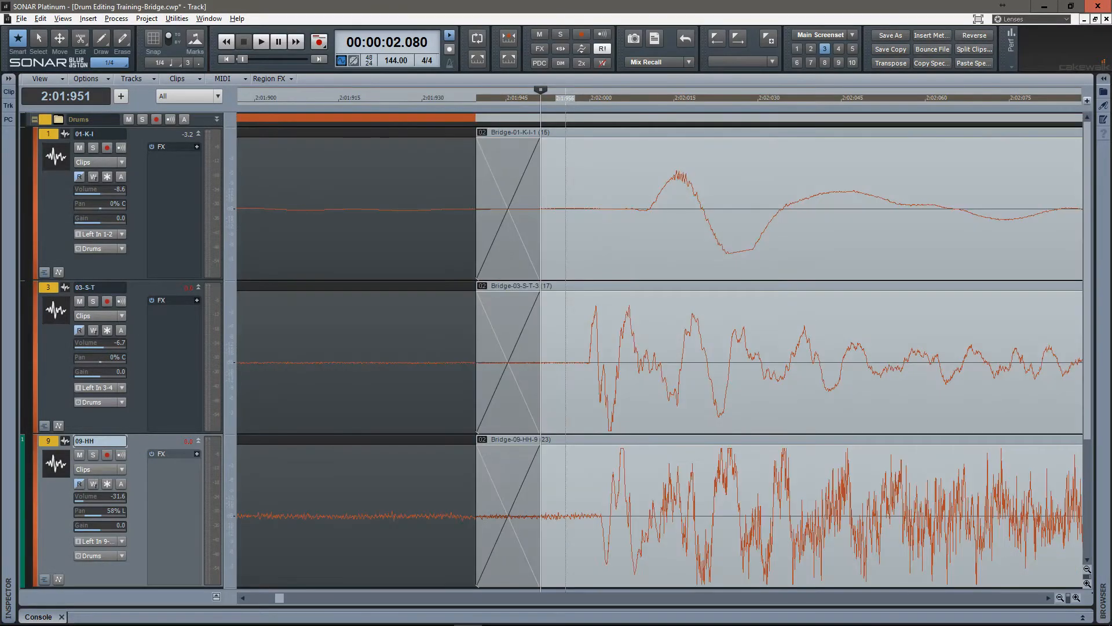
key(F8)
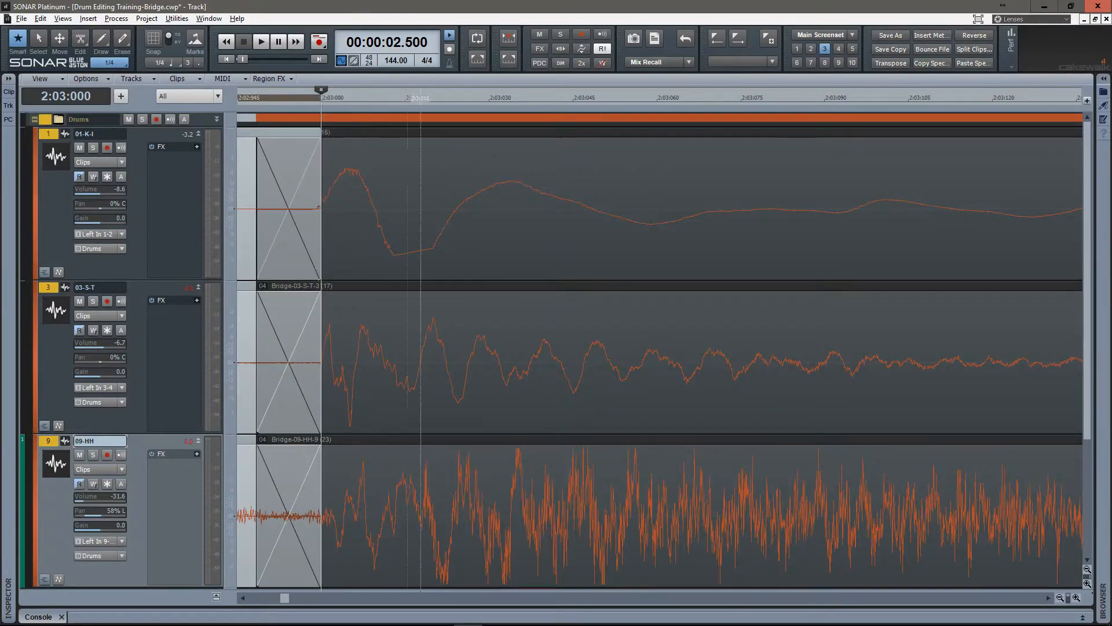
click(421, 360)
key(F8)
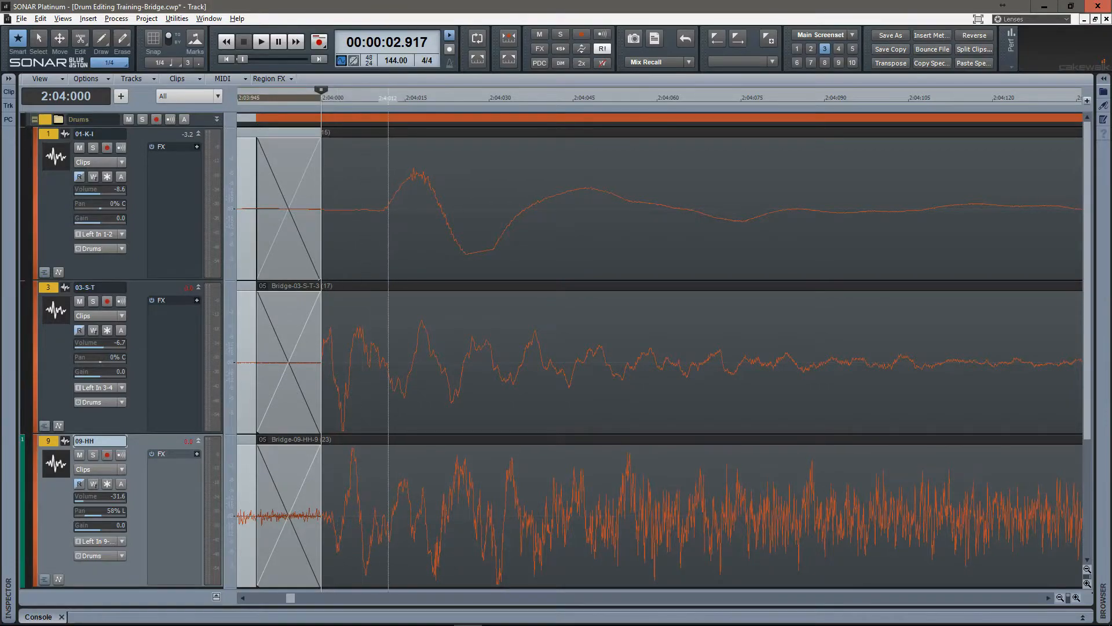
key(F8)
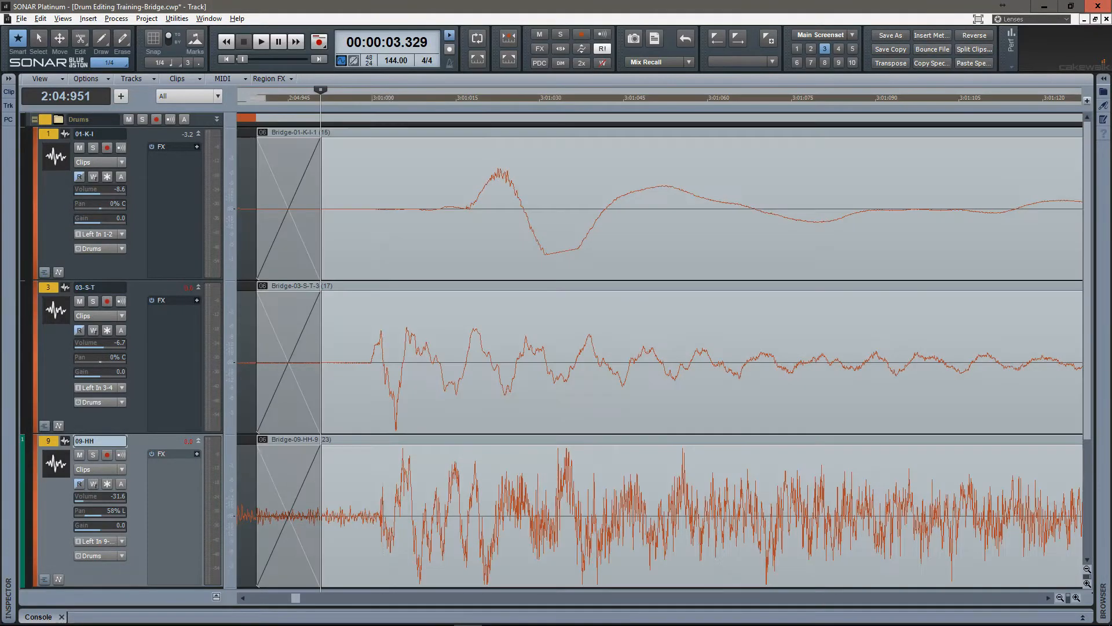
key(F8)
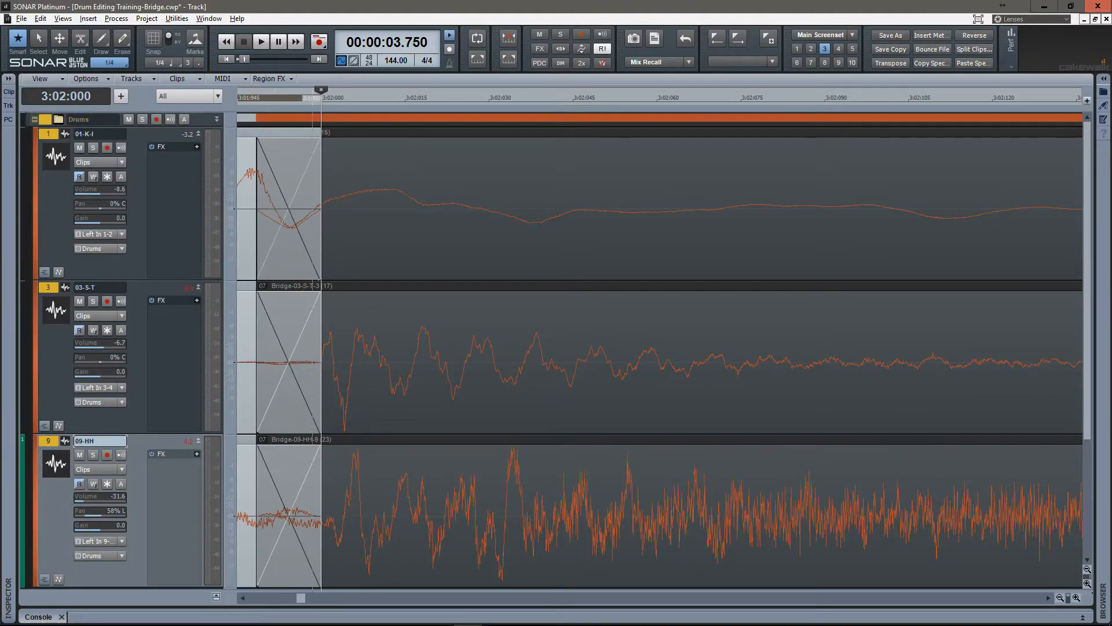
In screenset 4, reduce the track heights around the crossfade at 3:02 and show enlarged take lanes T1 and T2 for track 09-HH.
mouse_move(322, 91)
mouse_down()
mouse_move(486, 95)
mouse_move(483, 113)
mouse_move(497, 113)
mouse_up()
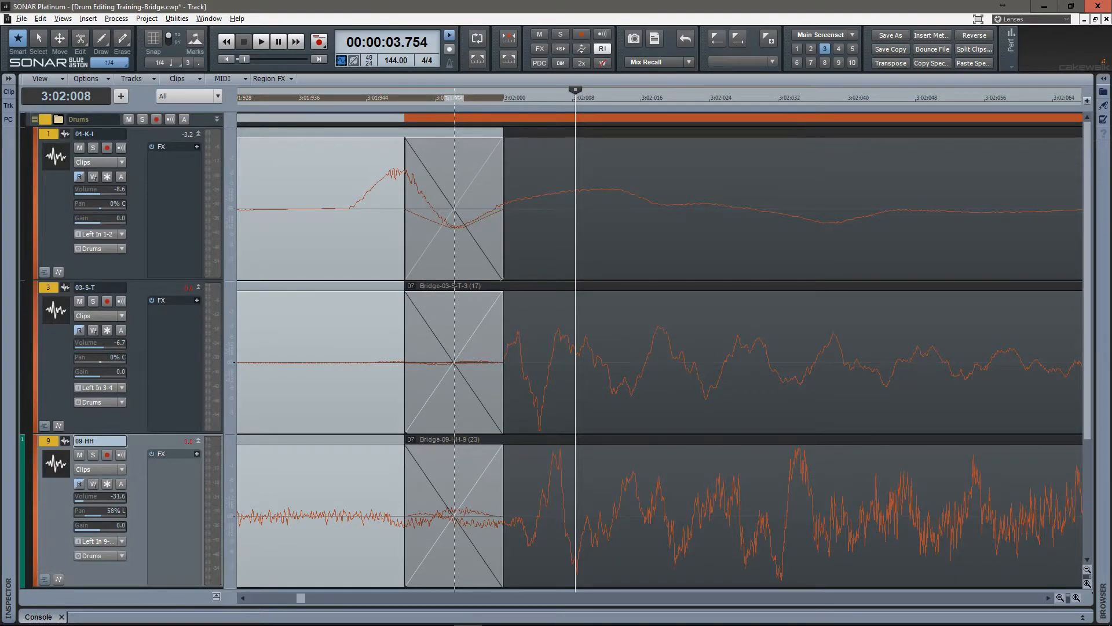
key(4)
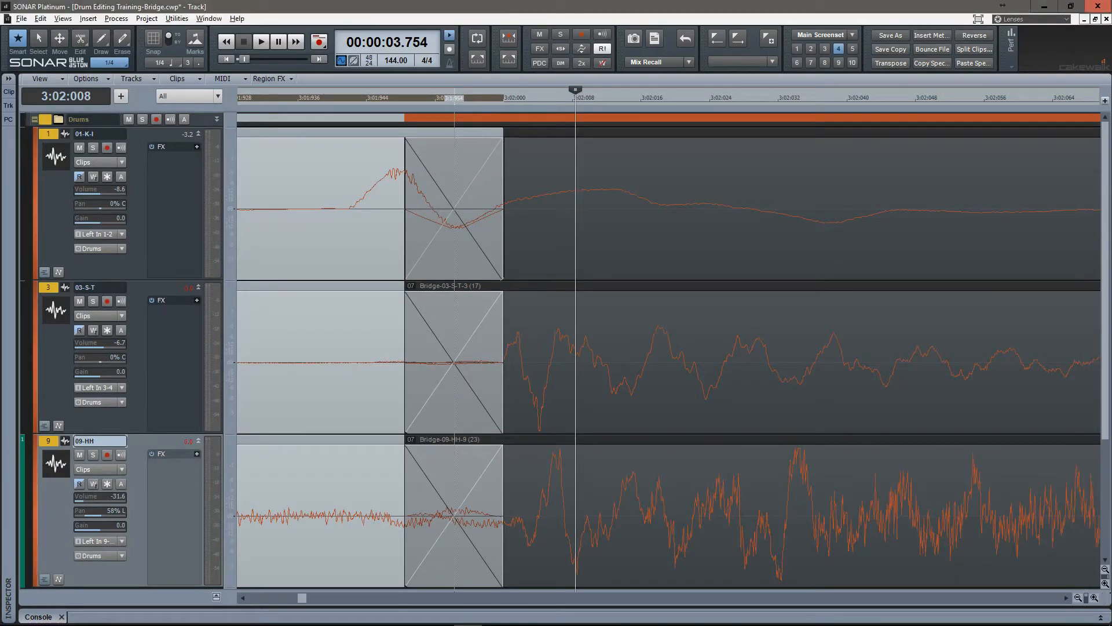
key(ctrl+Up)
key(ctrl+Up)
key(ctrl+Up)
key(ctrl+Up)
key(ctrl+Up)
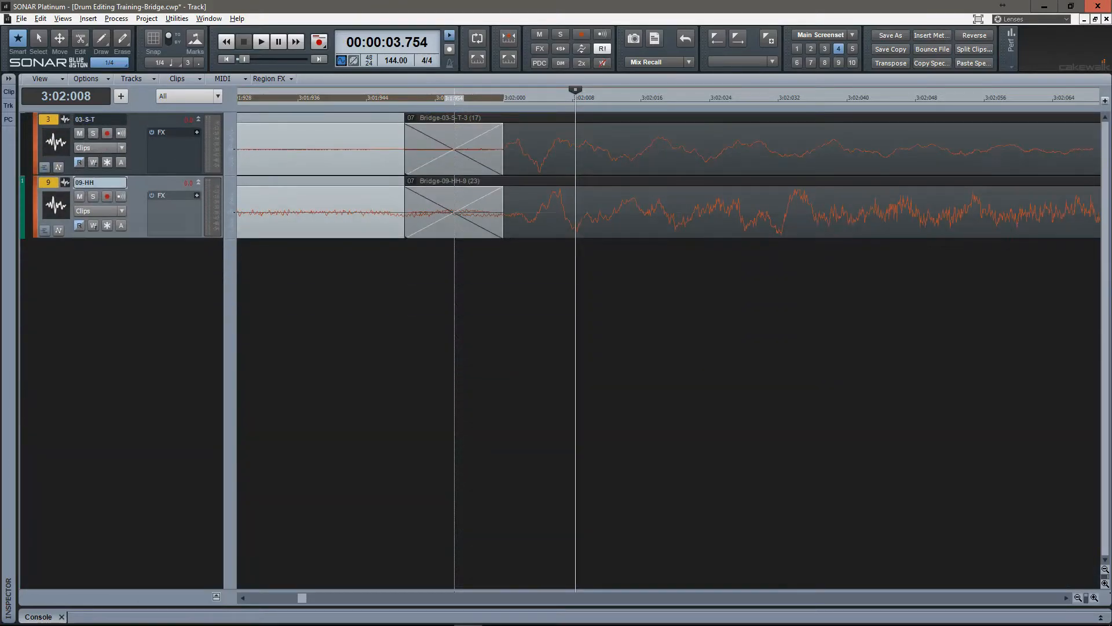
scroll(540, 194, up, 2)
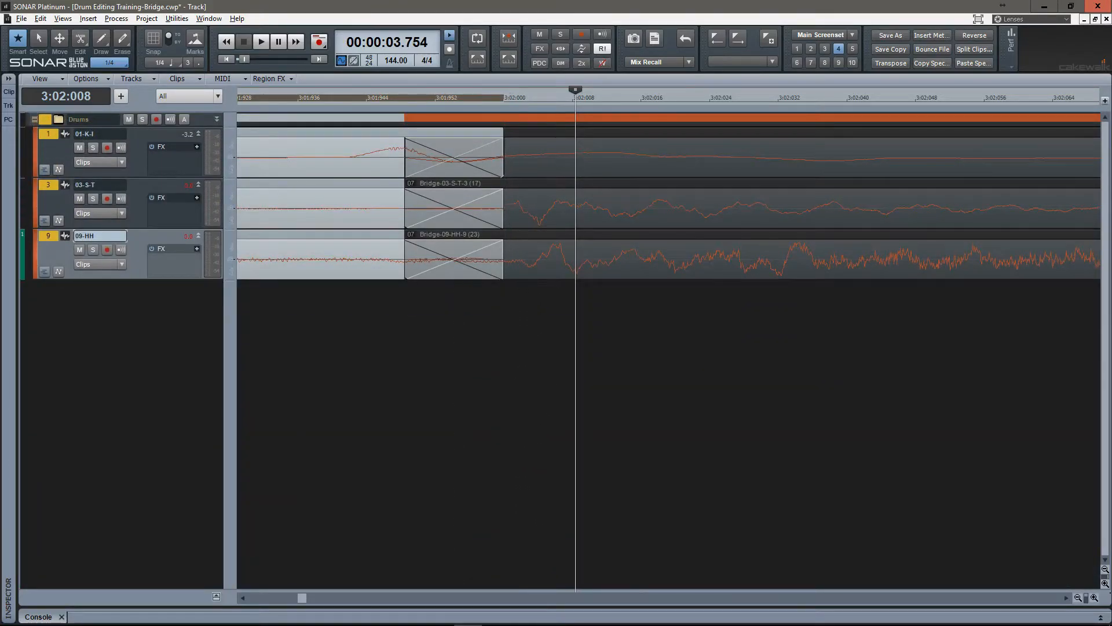
click(44, 272)
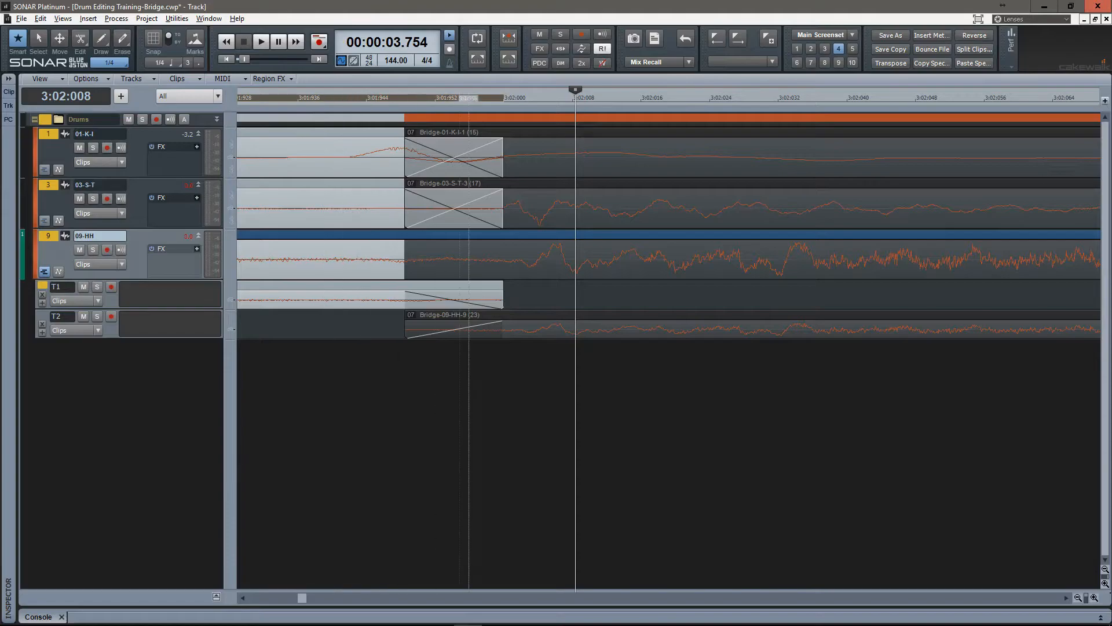
drag(70, 308, 70, 419)
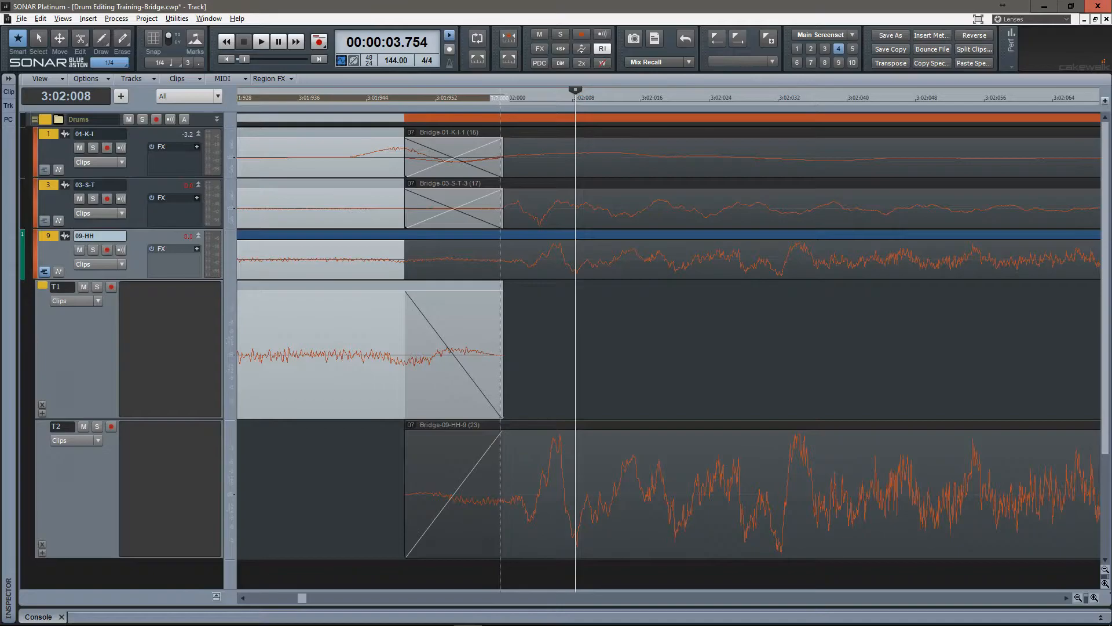
Slide the crossfade before 3:02 earlier so it ends ahead of the kick transient, at about 3:01:928, and hide the 09-HH take lanes.
drag(501, 354, 315, 354)
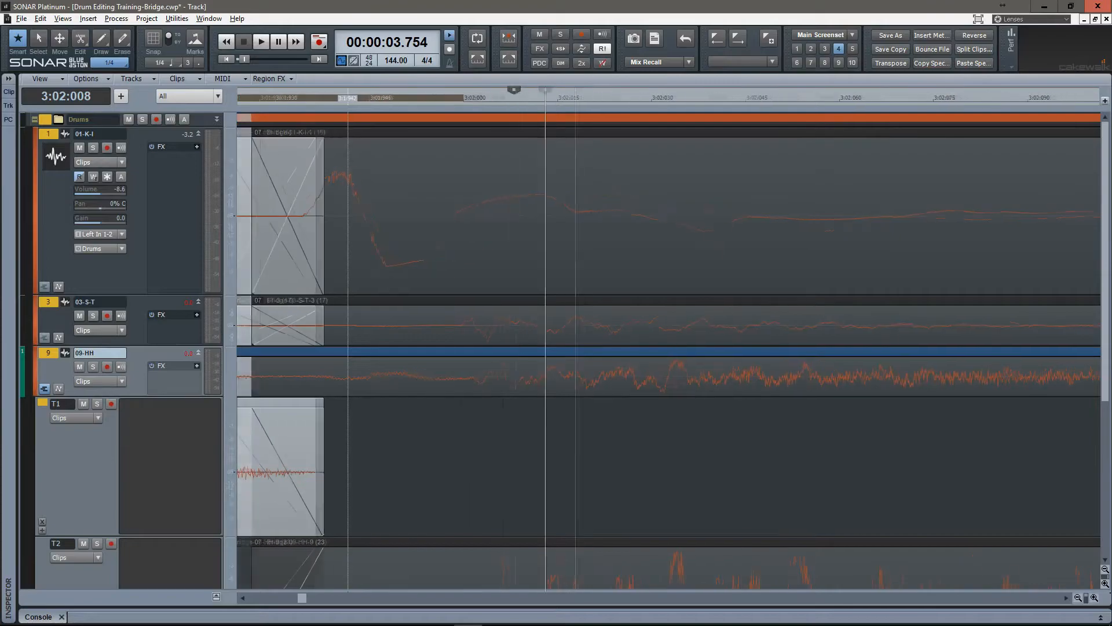
scroll(348, 355, down, 1)
drag(348, 355, 500, 355)
scroll(501, 355, down, 1)
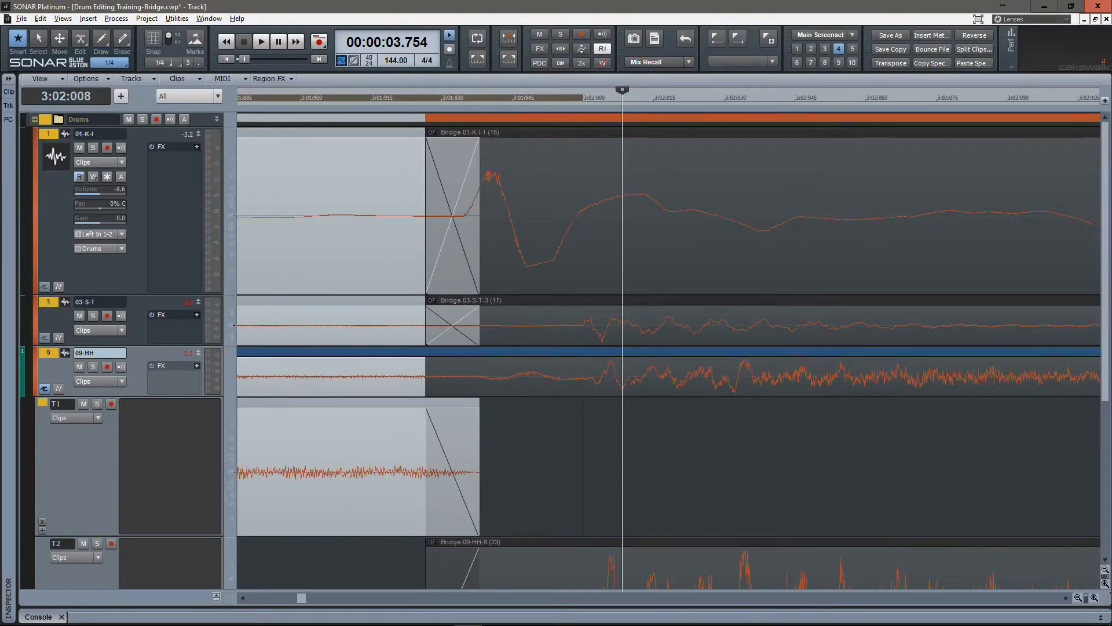
drag(139, 536, 139, 495)
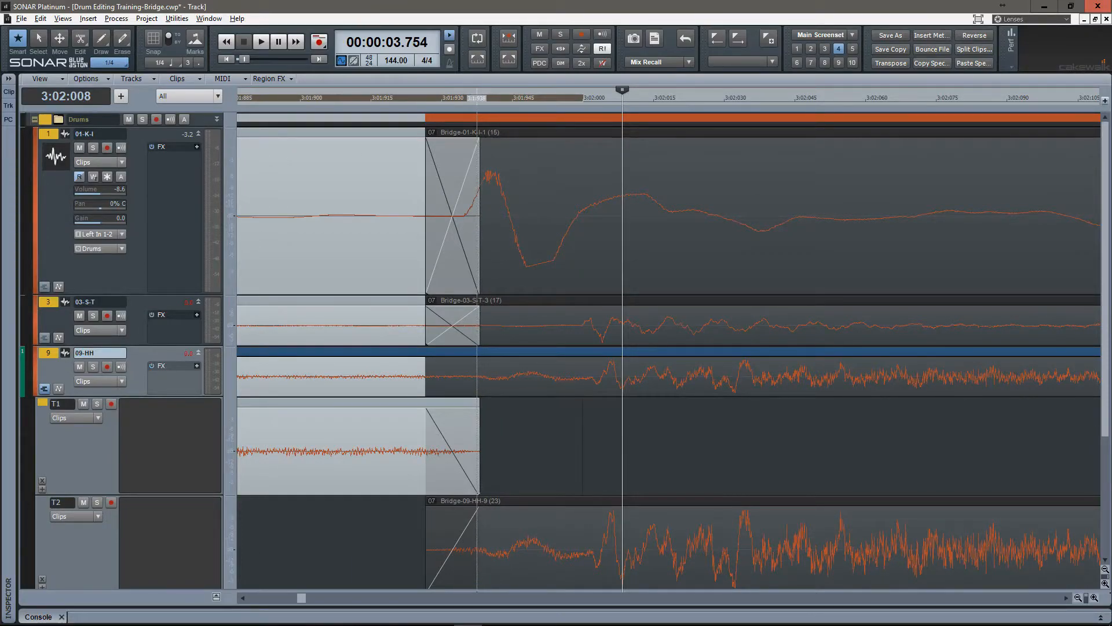
drag(478, 452, 445, 452)
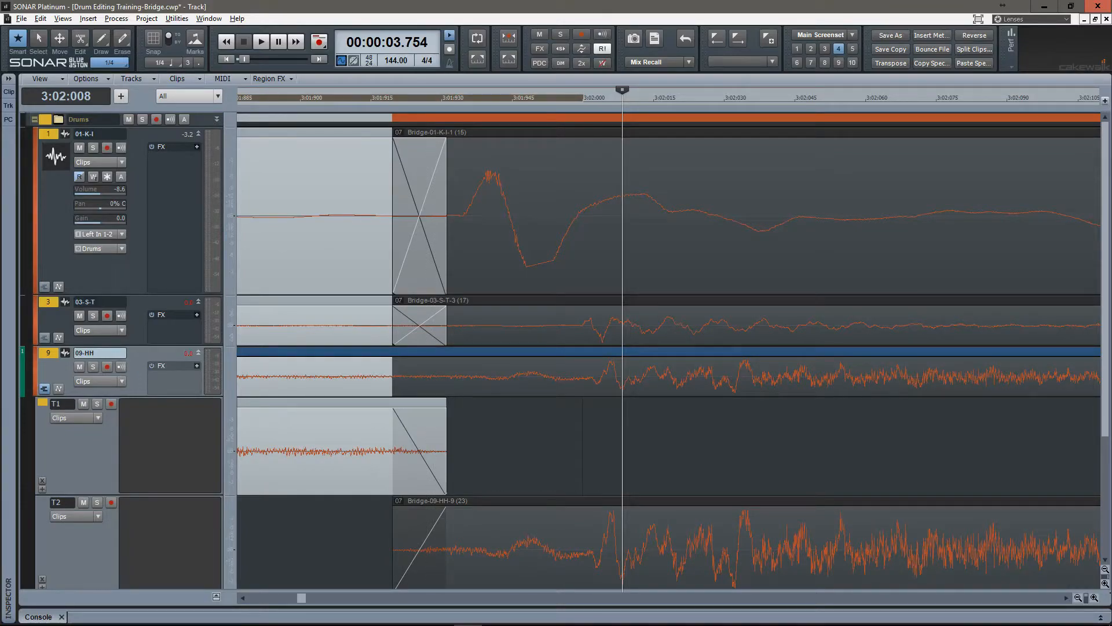
click(45, 388)
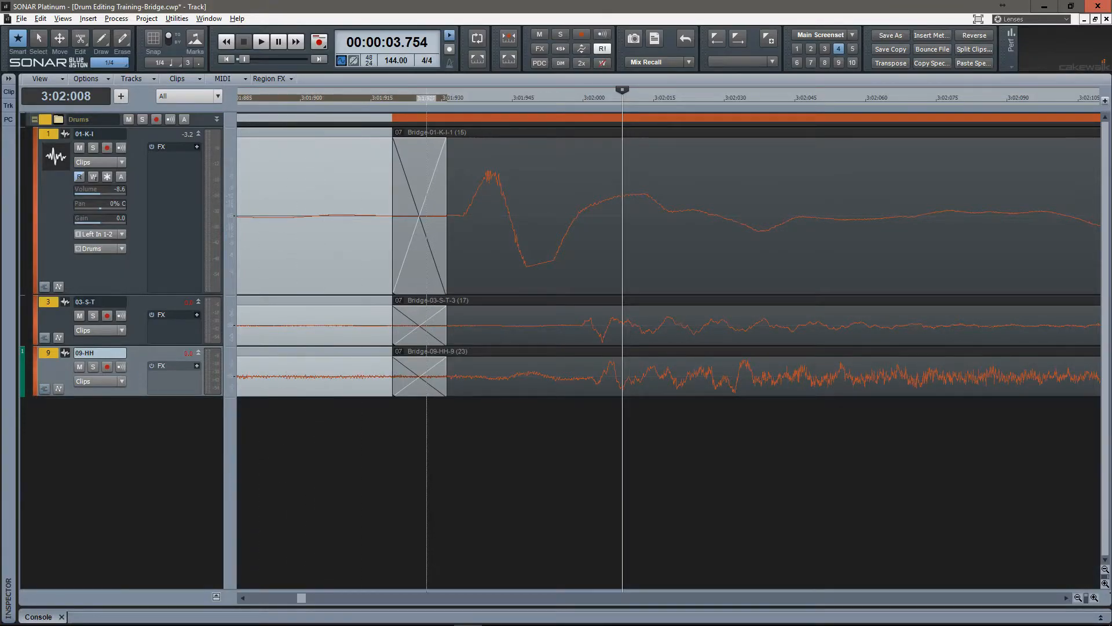
Check the moved crossfade before 3:02 across all drum tracks in screenset 1, and return to screenset 3.
key(1)
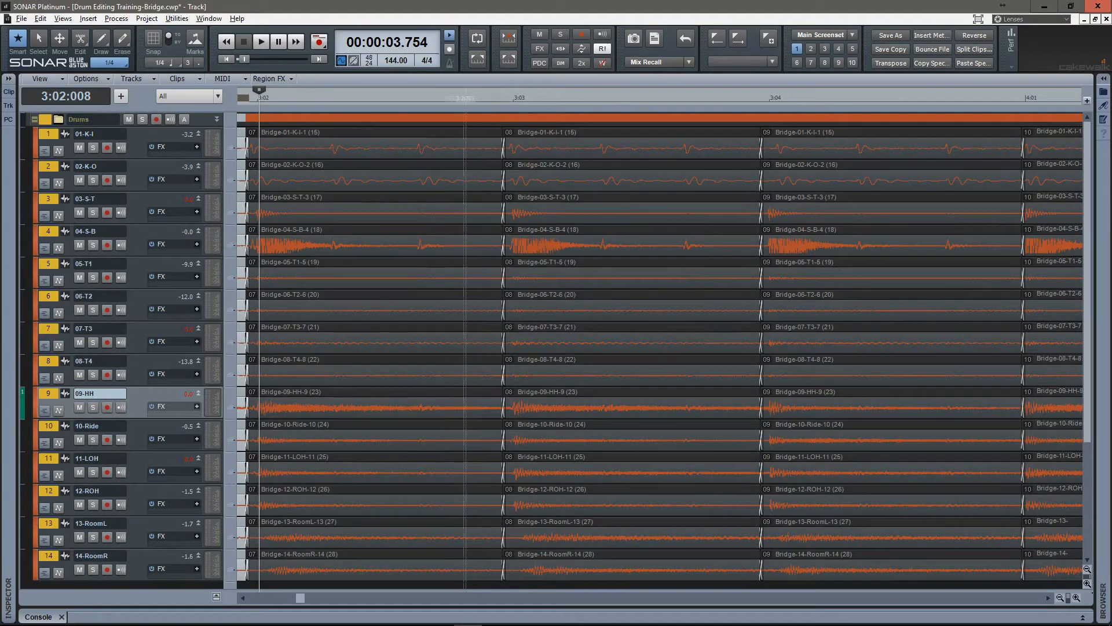
scroll(322, 328, left, 3)
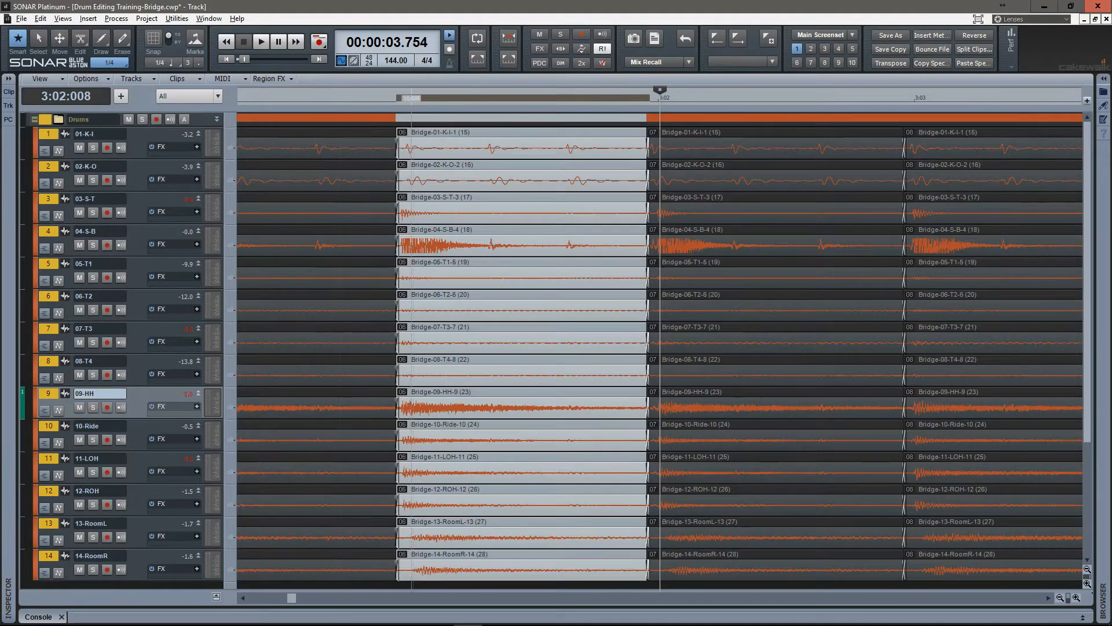
scroll(653, 327, up, 6)
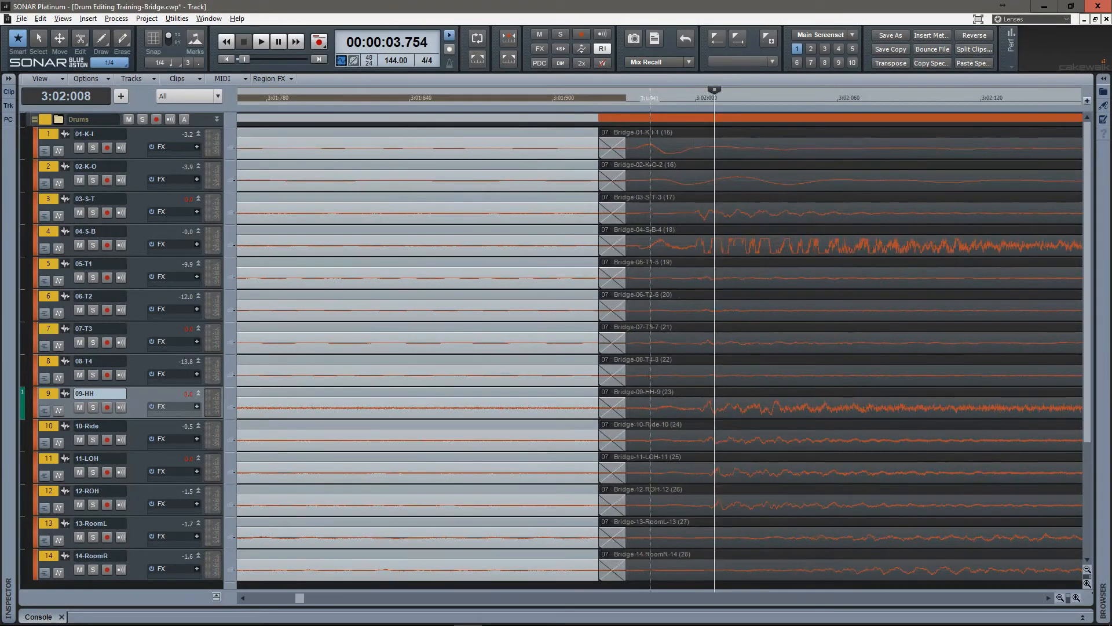
scroll(650, 328, down, 1)
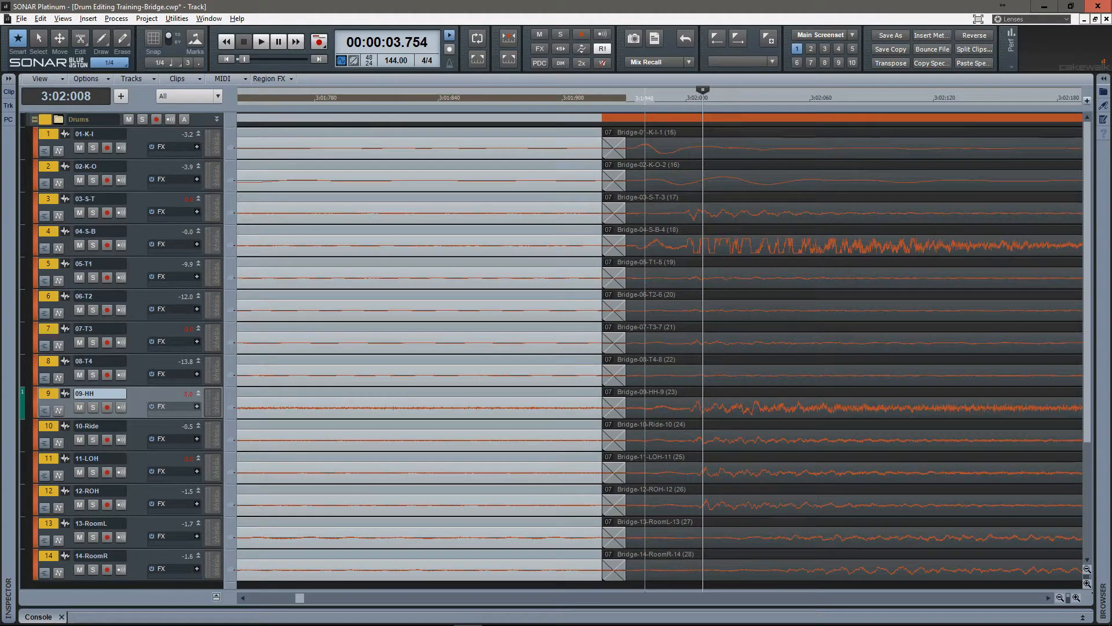
key(3)
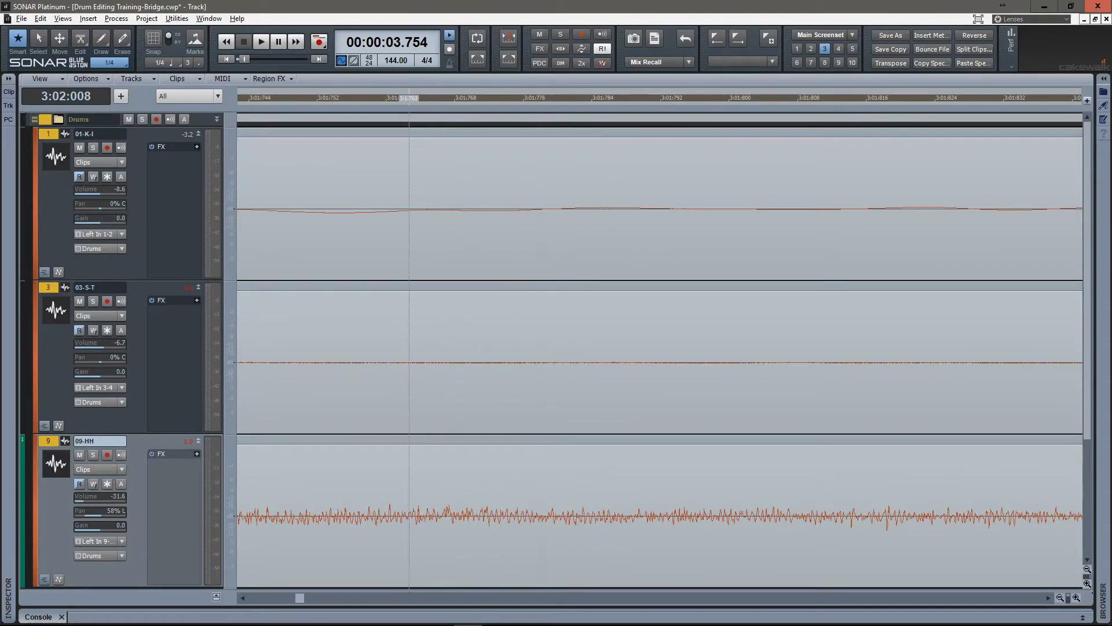
Advance to the crossfade before 3:03, centre it, and show the take lanes of track 09-HH in screenset 4.
key(g)
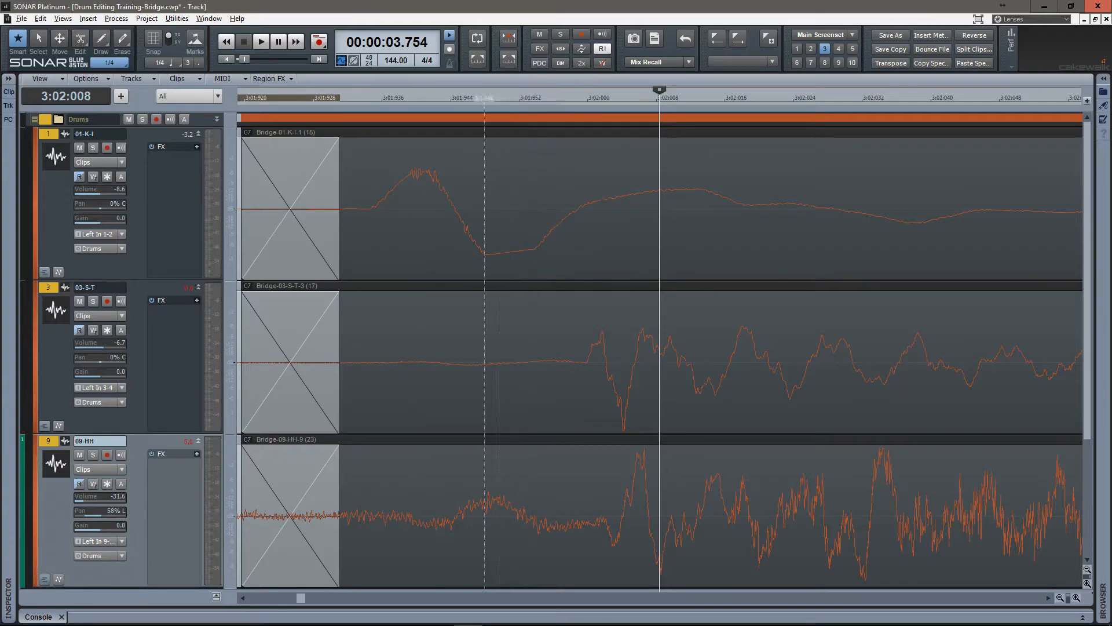
key(ctrl+a)
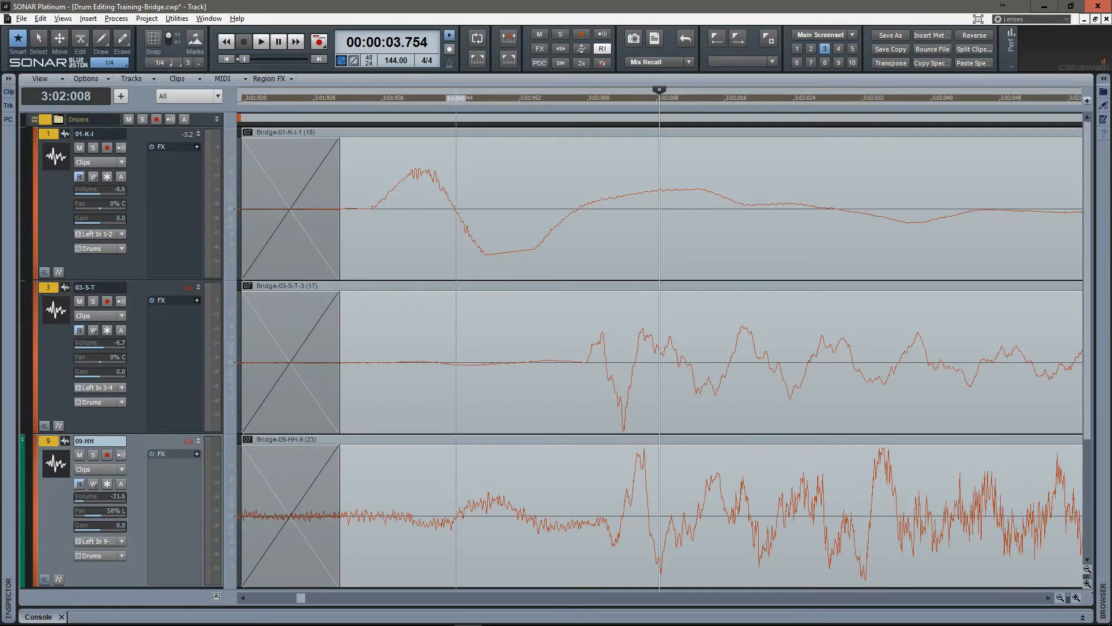
key(F8)
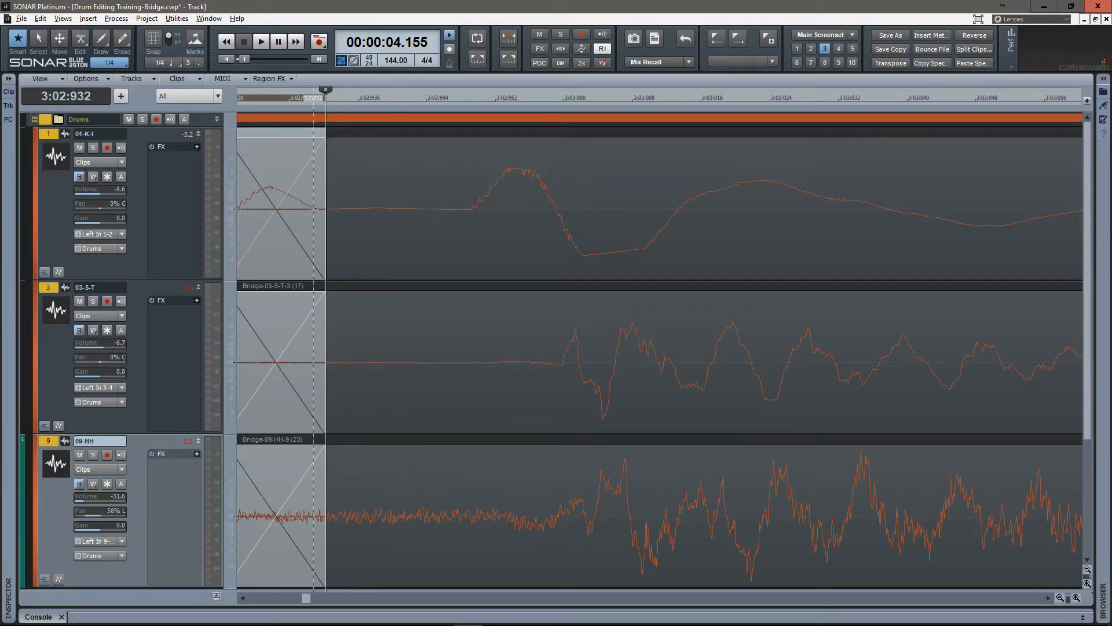
key(g)
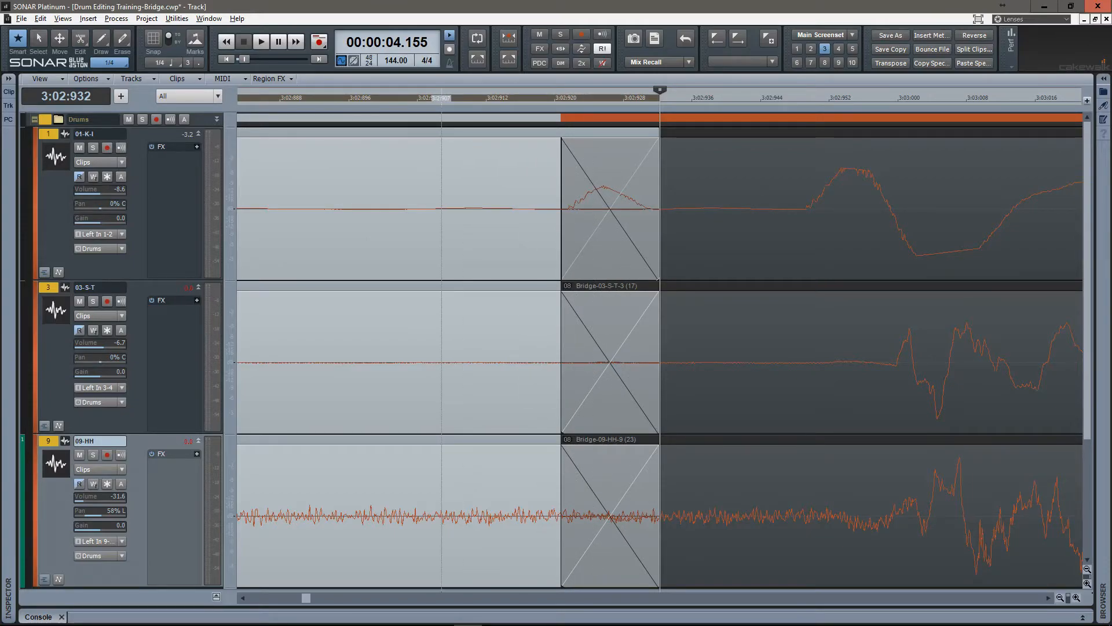
key(4)
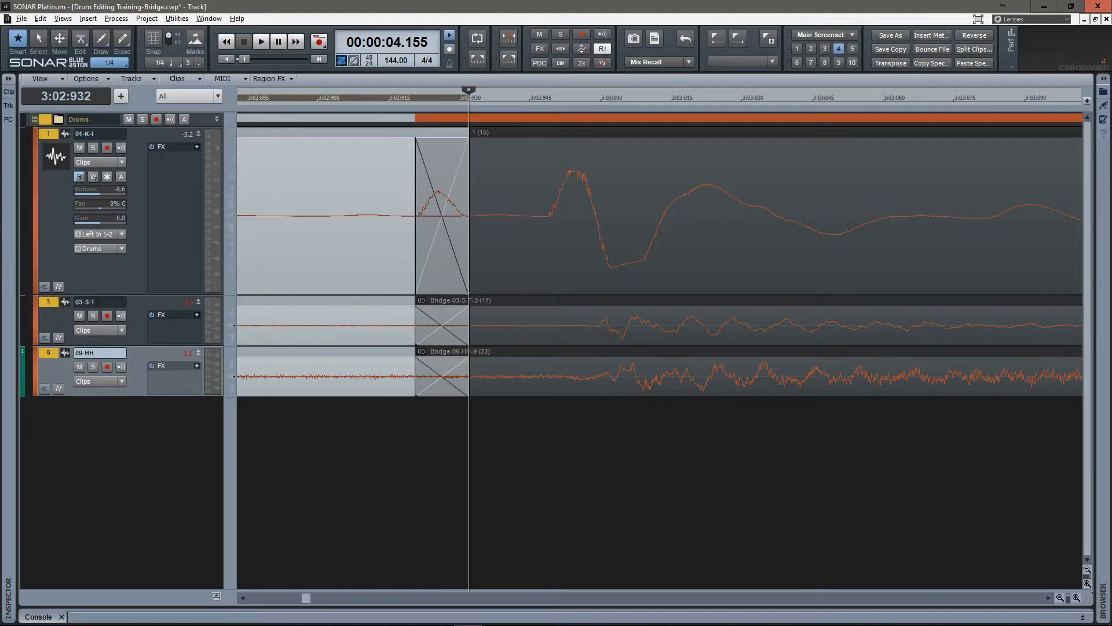
key(shift+t)
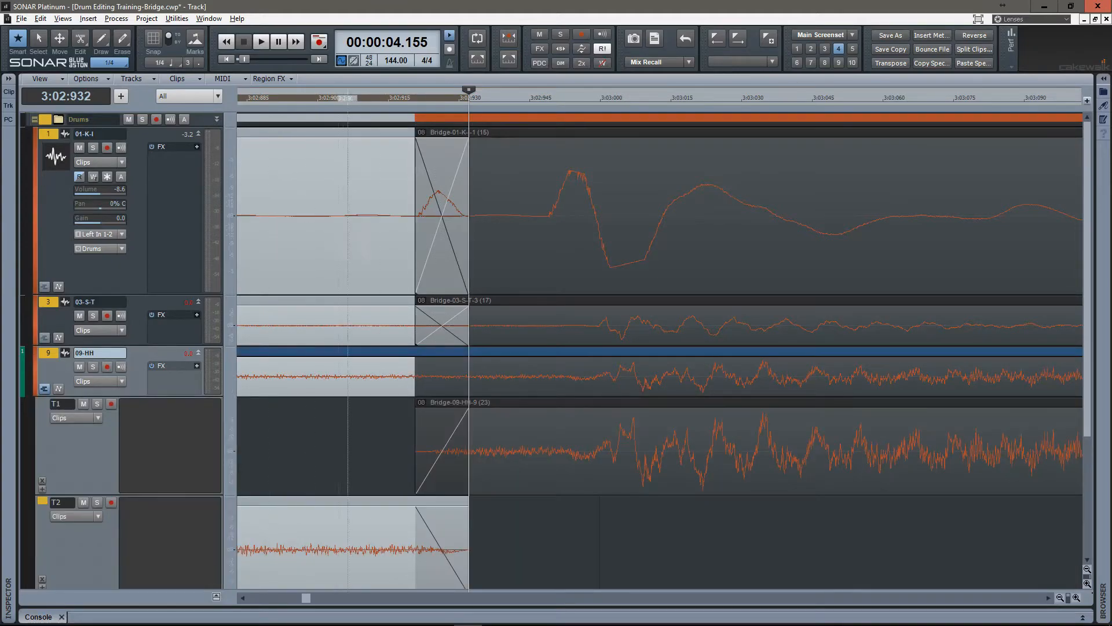
Slide the crossfade before 3:03 earlier to end at about 3:02:920, check all drum tracks, hide the 09-HH lanes, and return to screenset 3.
click(488, 429)
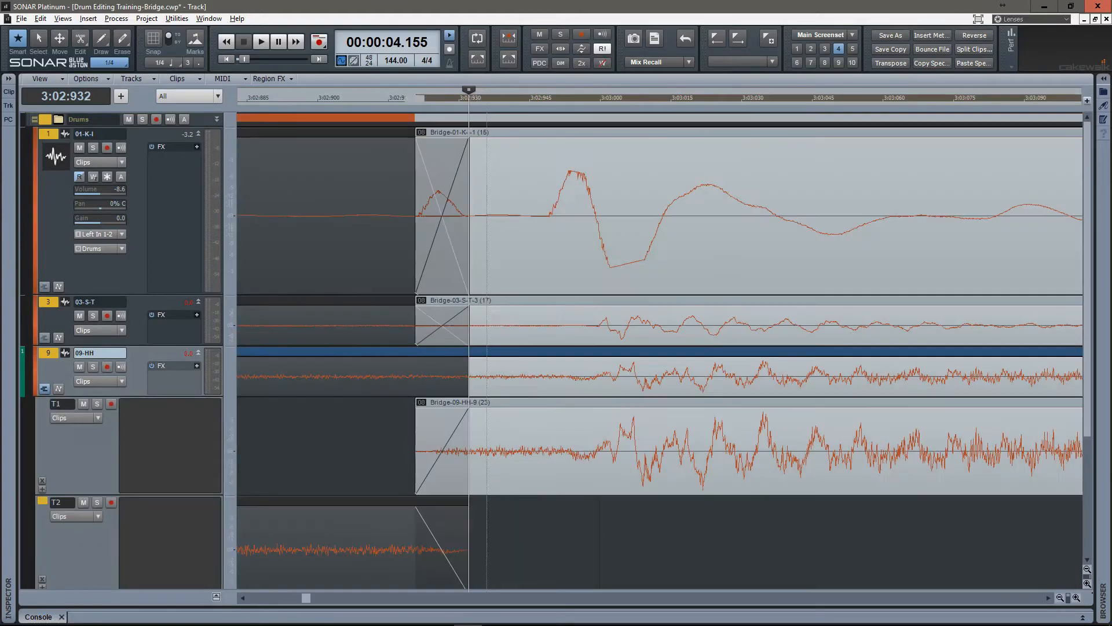
drag(468, 440, 407, 440)
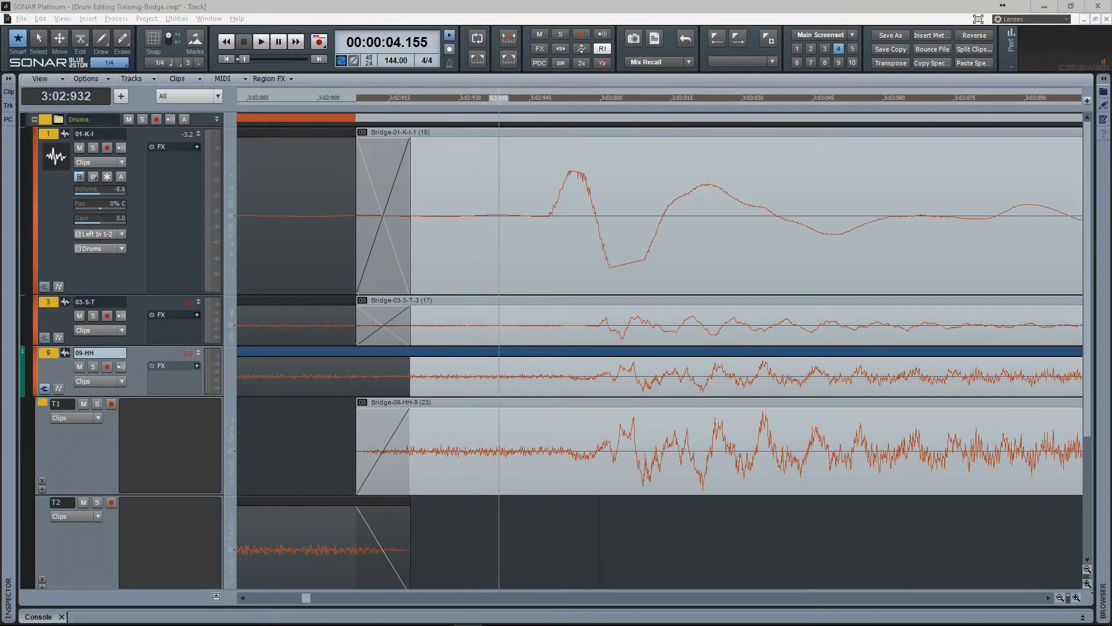
key(1)
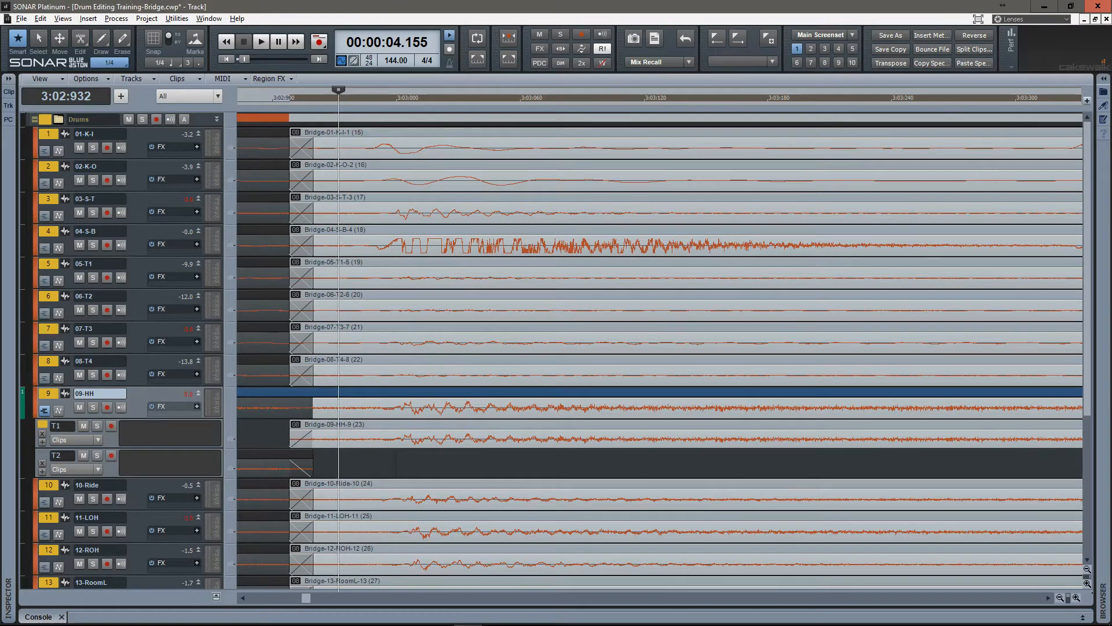
click(45, 411)
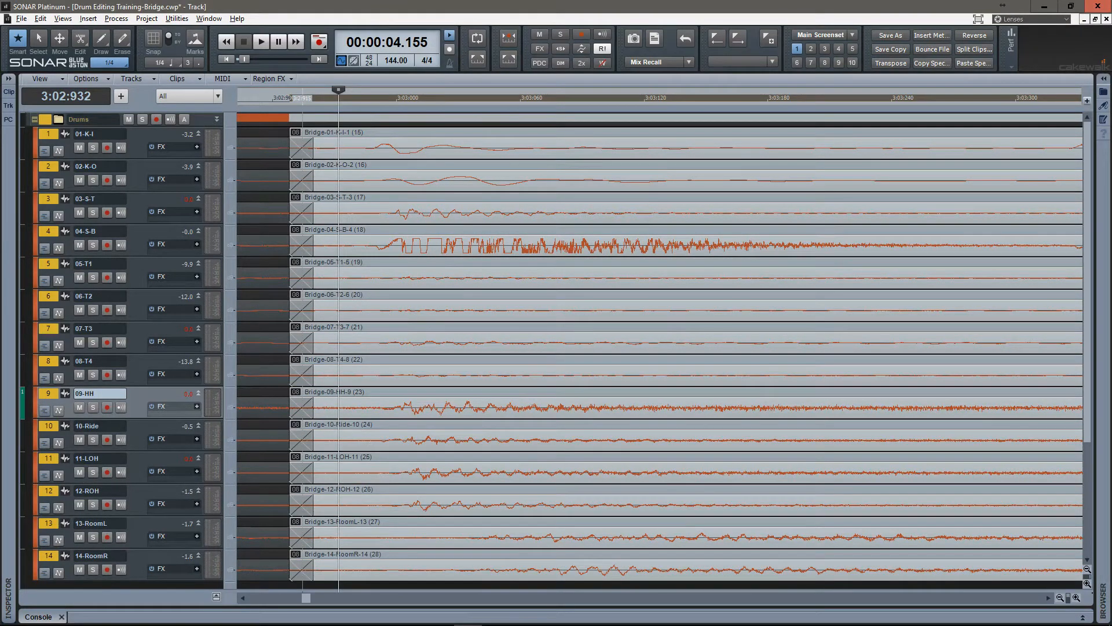
key(3)
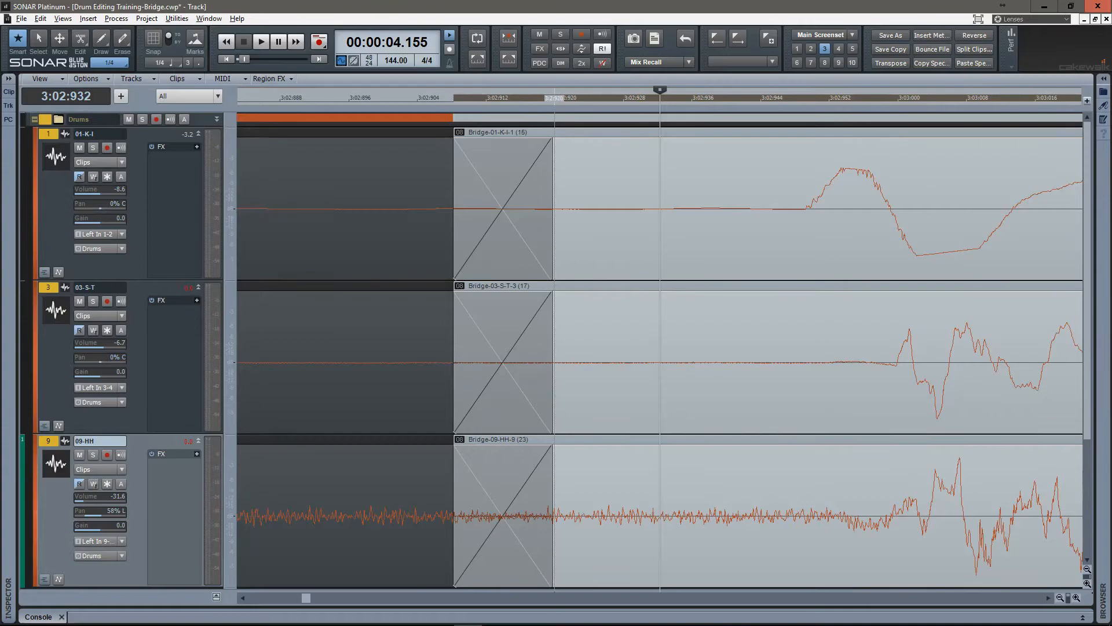
Step through the following crossfades, from the one before 3:04 to 4:04, checking each against the kick, snare and hi-hat transients.
key(F8)
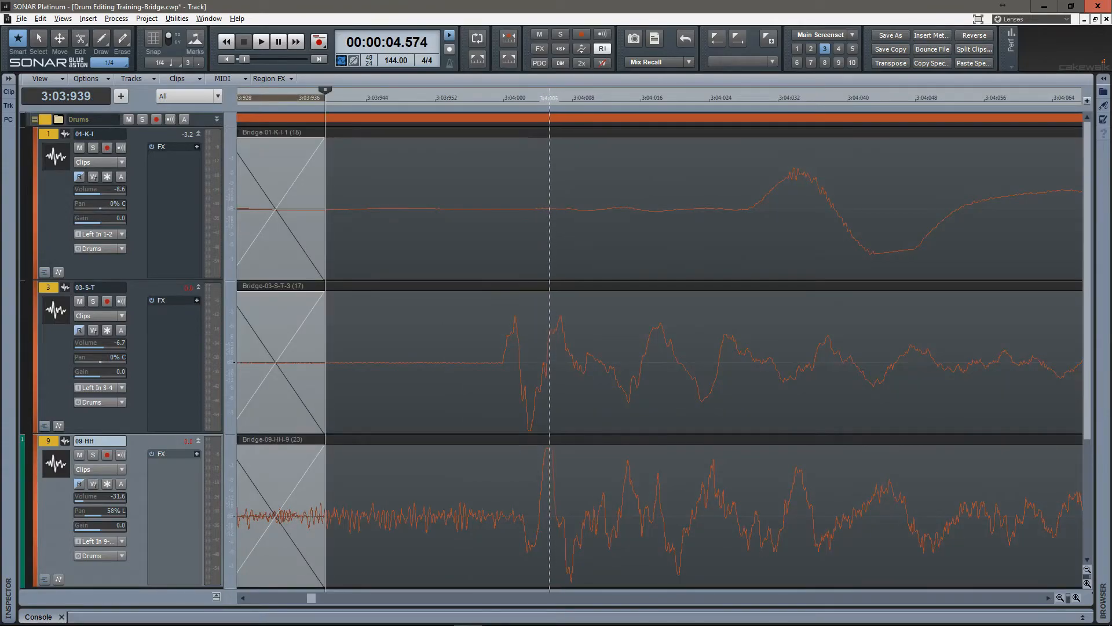
key(Tab)
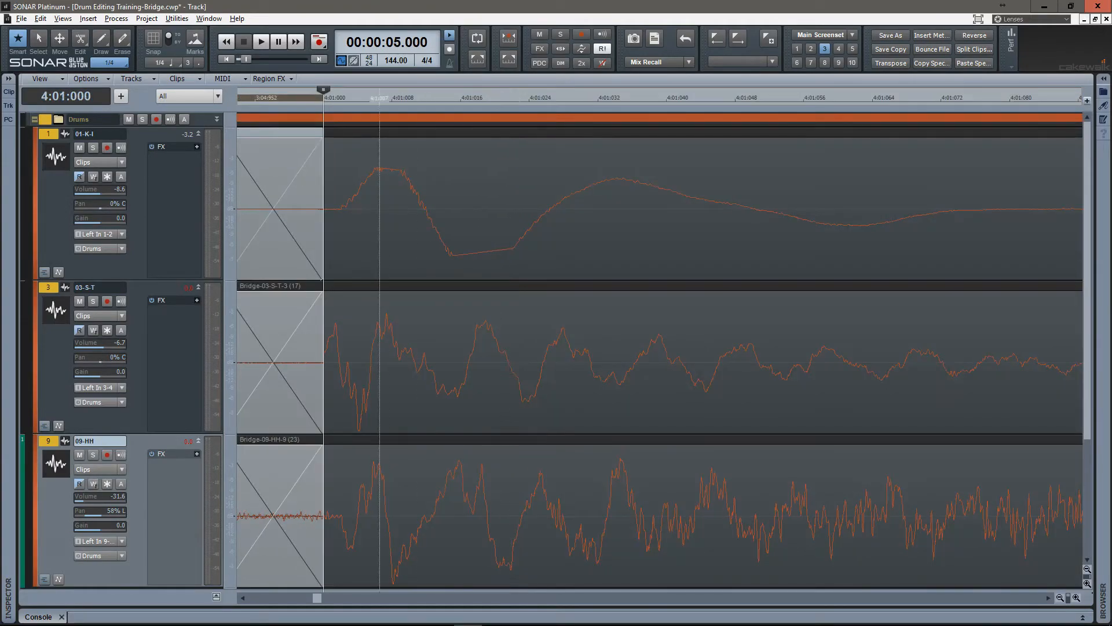
key(Tab)
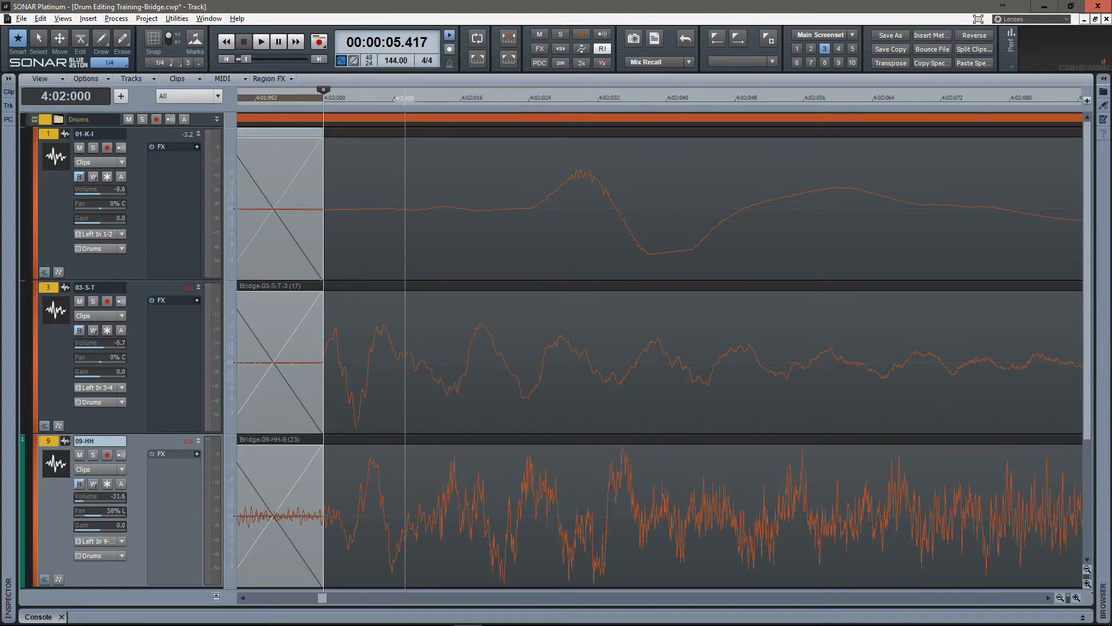
key(Tab)
key(Tab)
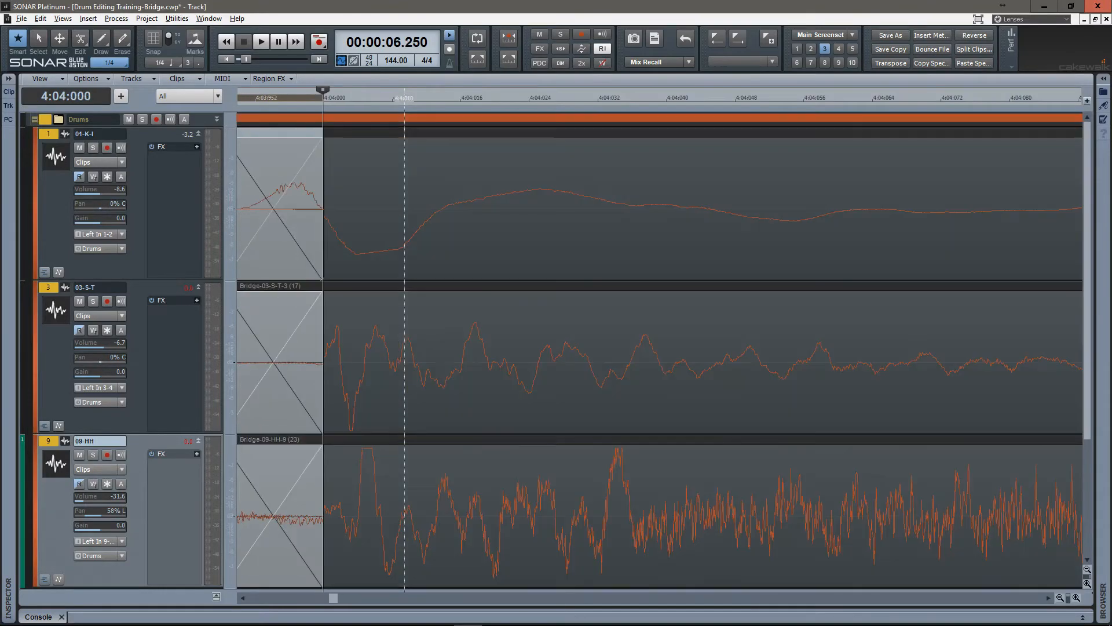
In screenset 4 with the 09-HH take lanes shown, slide the crossfade at 4:04 ahead of the kick transient, ending at about 4:03:947.
key(period)
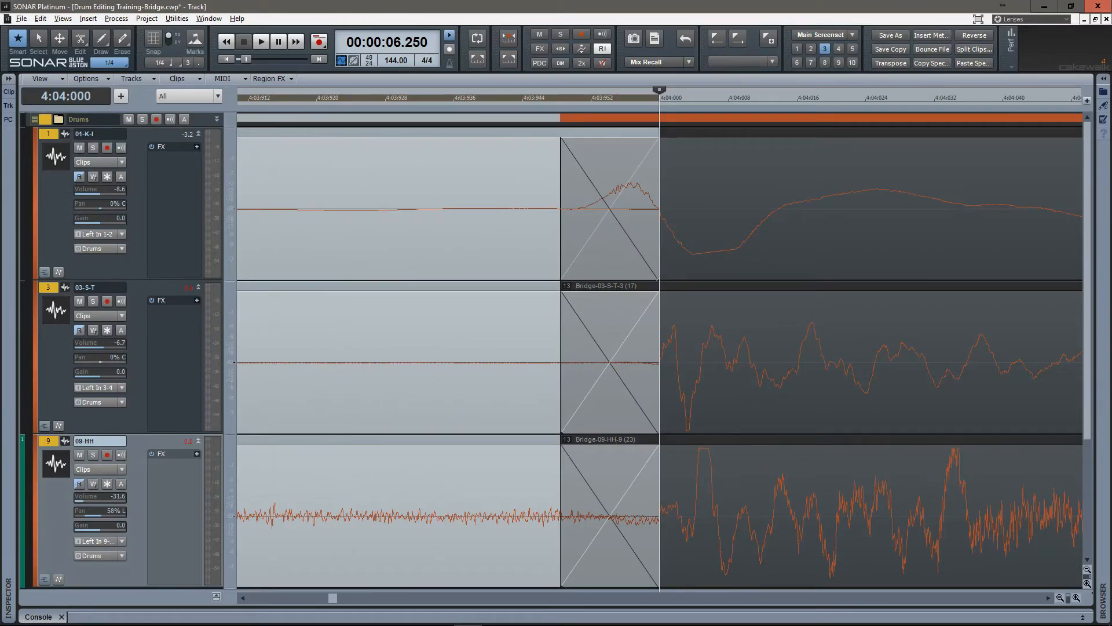
key(4)
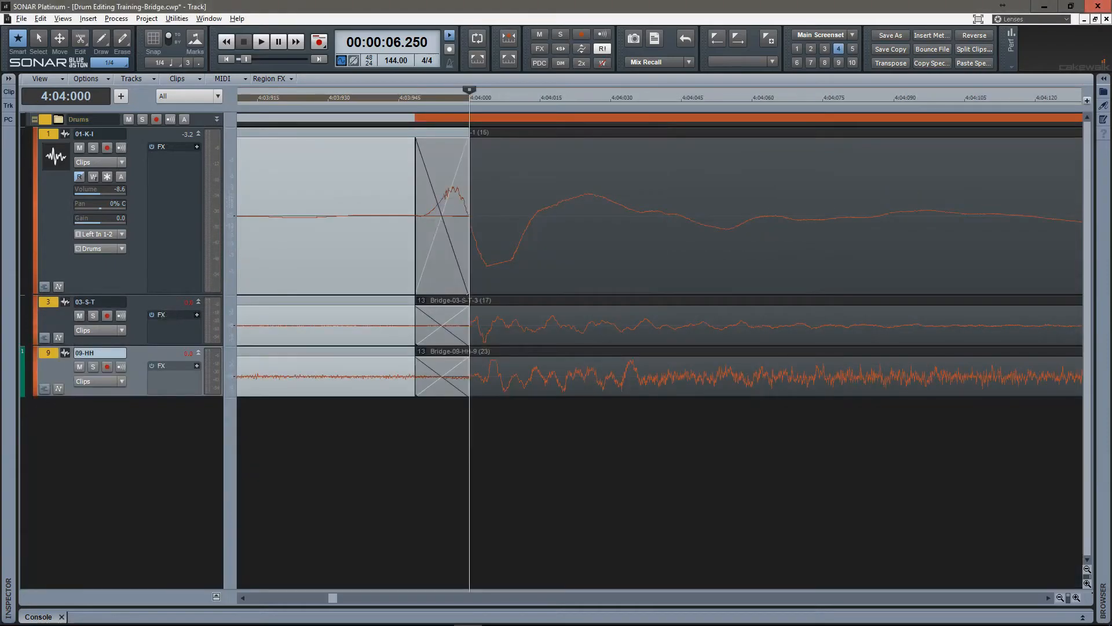
click(45, 388)
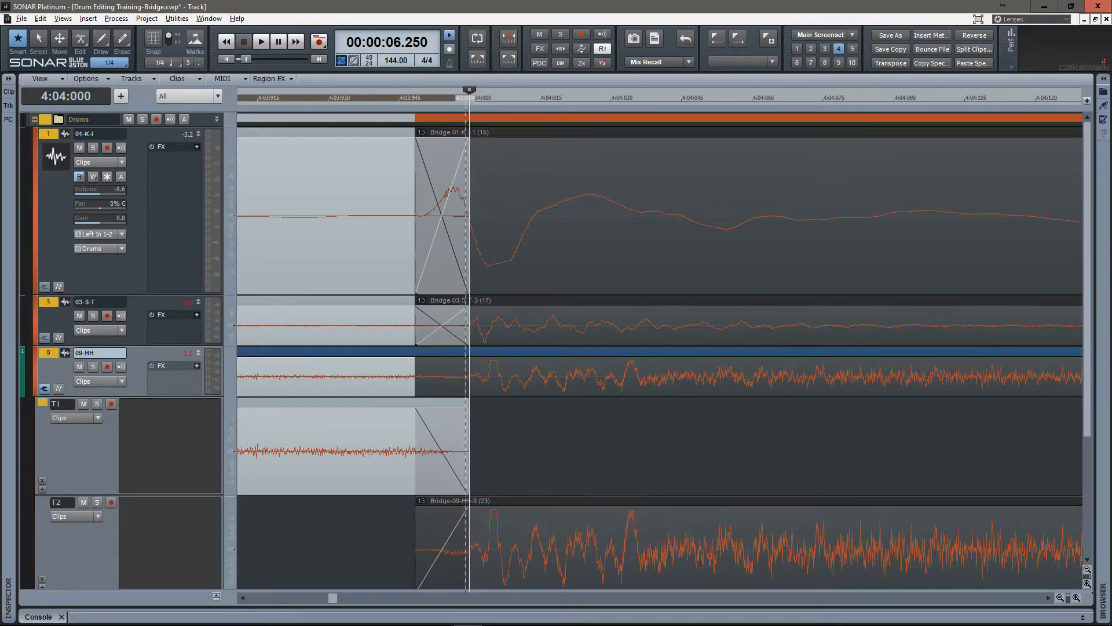
drag(469, 232, 408, 232)
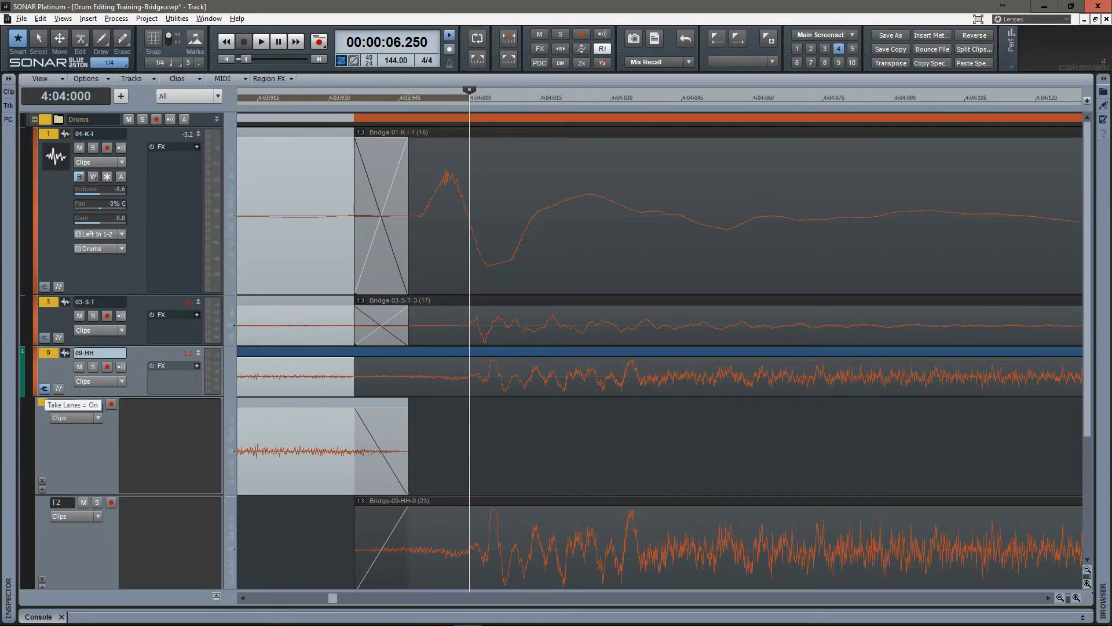
Hide the take lanes of track 09-HH and return to screenset 3 at the 4:04 crossfade.
click(44, 389)
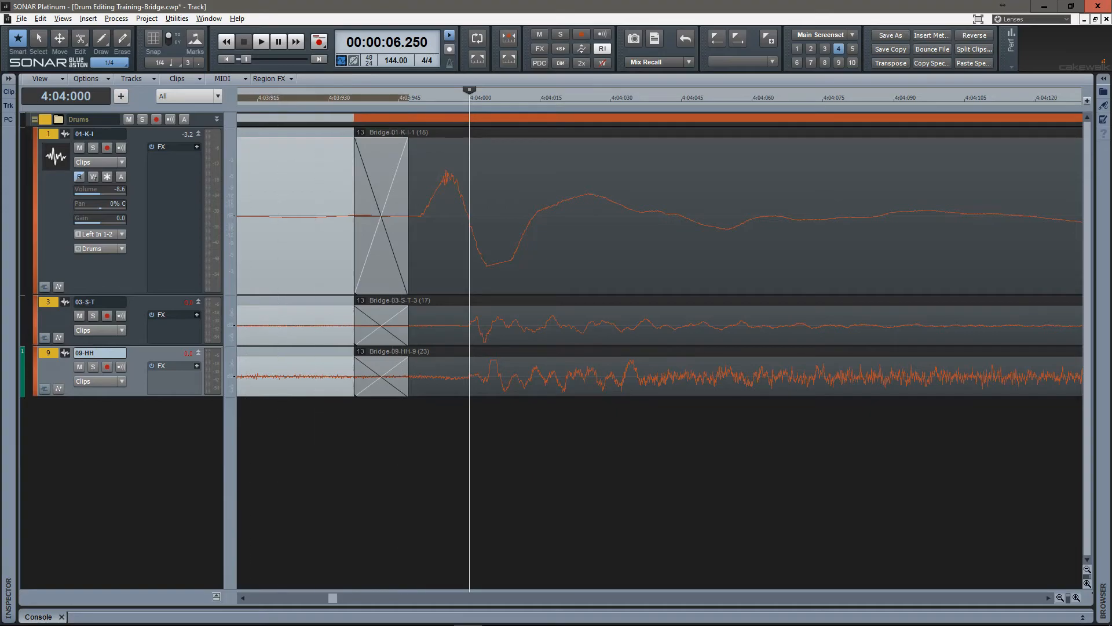
click(45, 388)
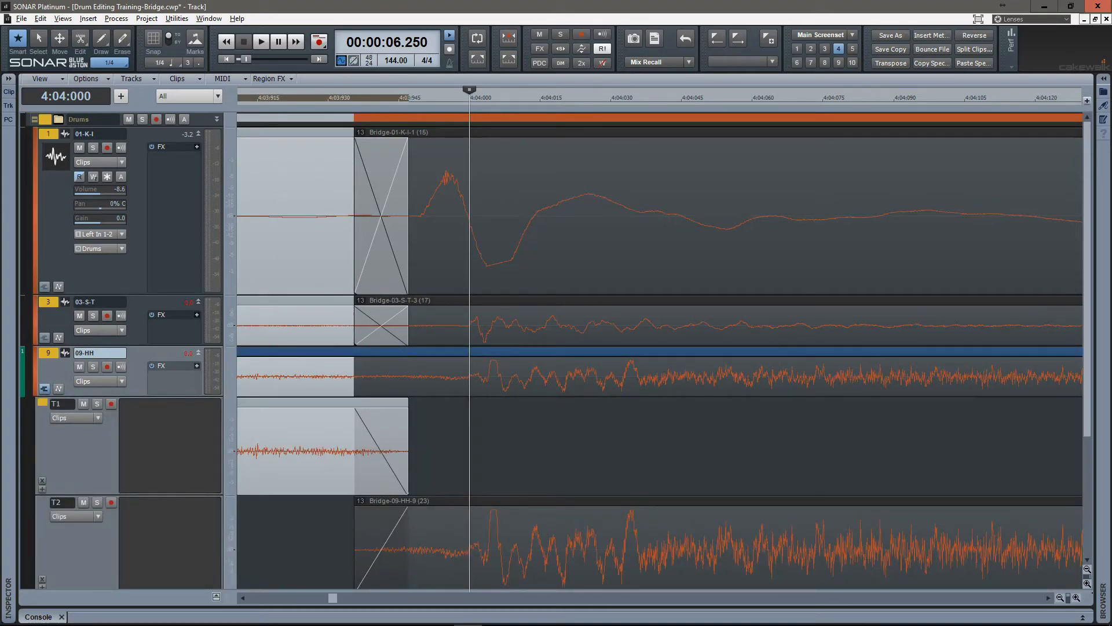
click(44, 389)
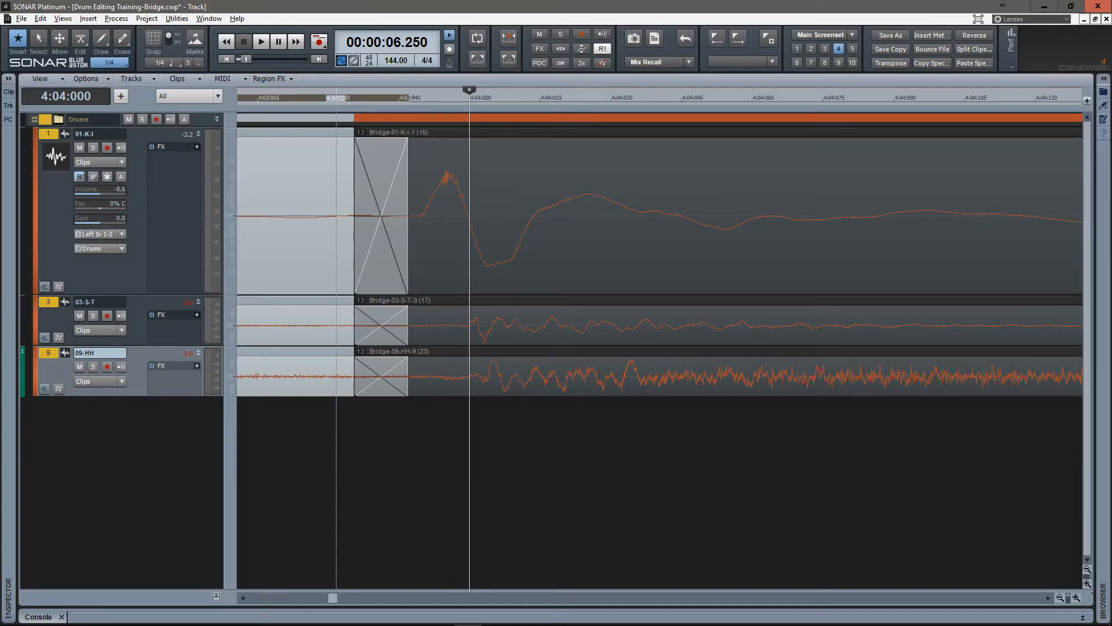
key(3)
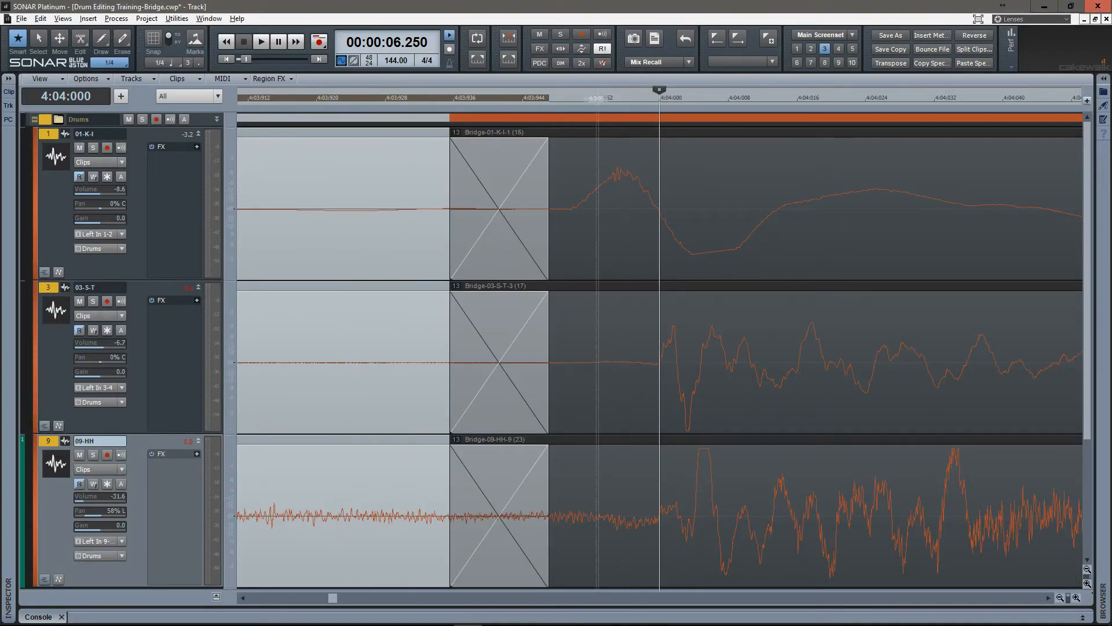
Slide the crossfade at 5:01 ahead of the kick transient in screenset 4, ending at about 4:04:939, and return to screenset 3.
click(589, 510)
key(F8)
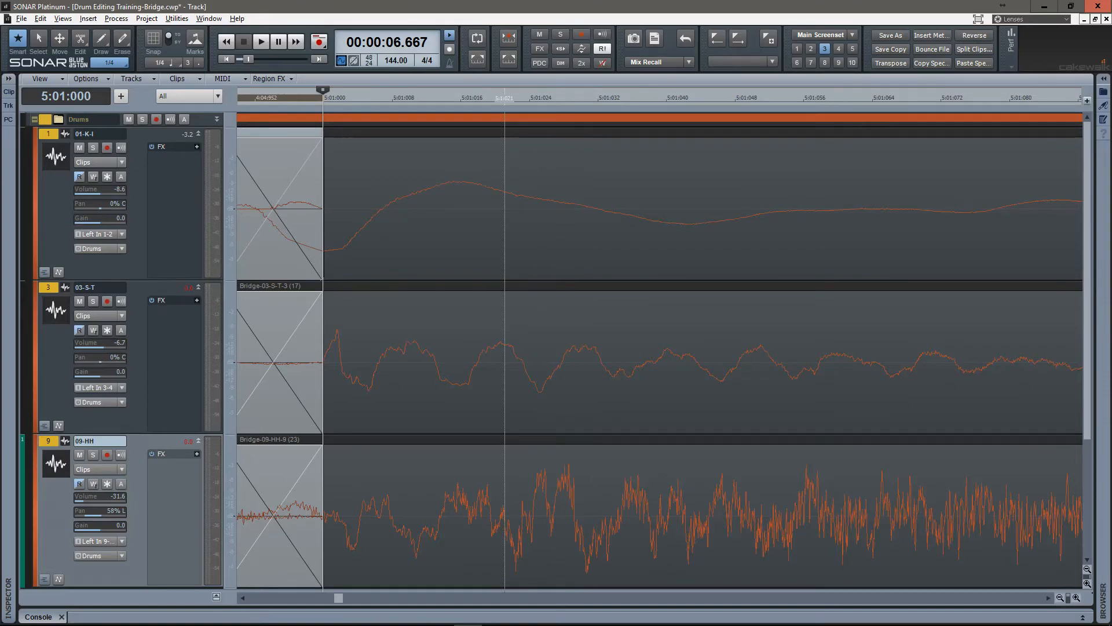
scroll(505, 360, left, 4)
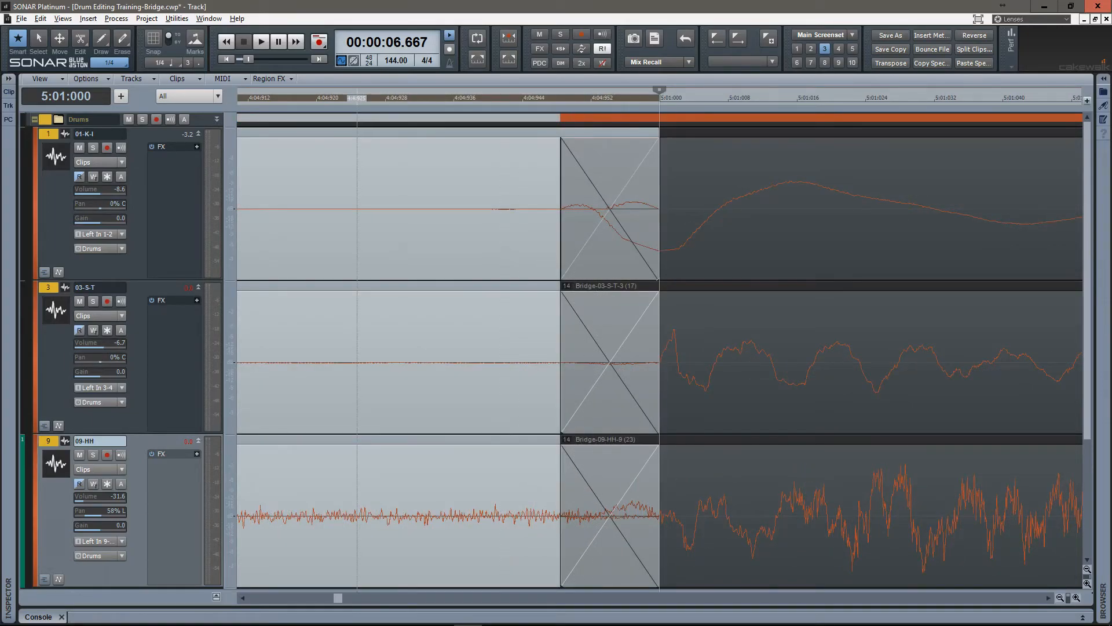
key(4)
key(shift+t)
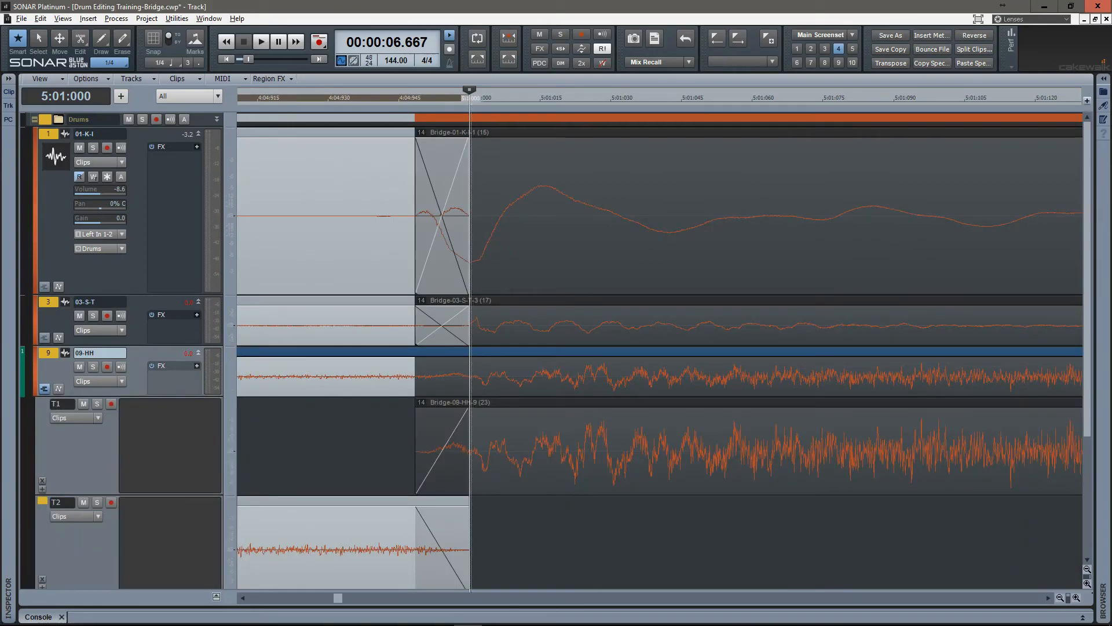
drag(467, 232, 368, 232)
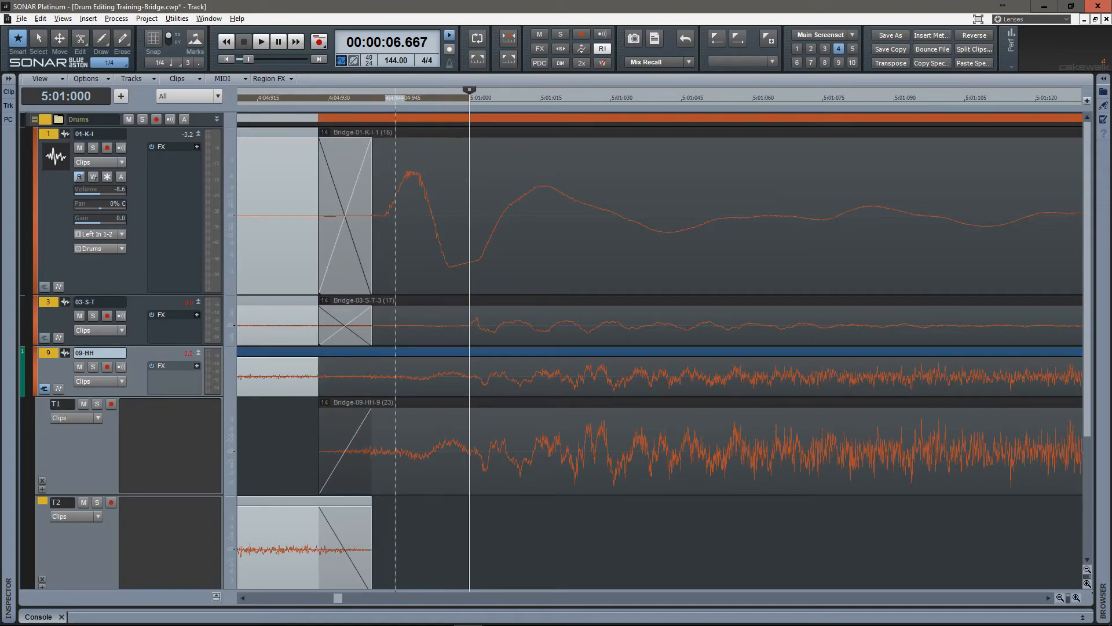
key(3)
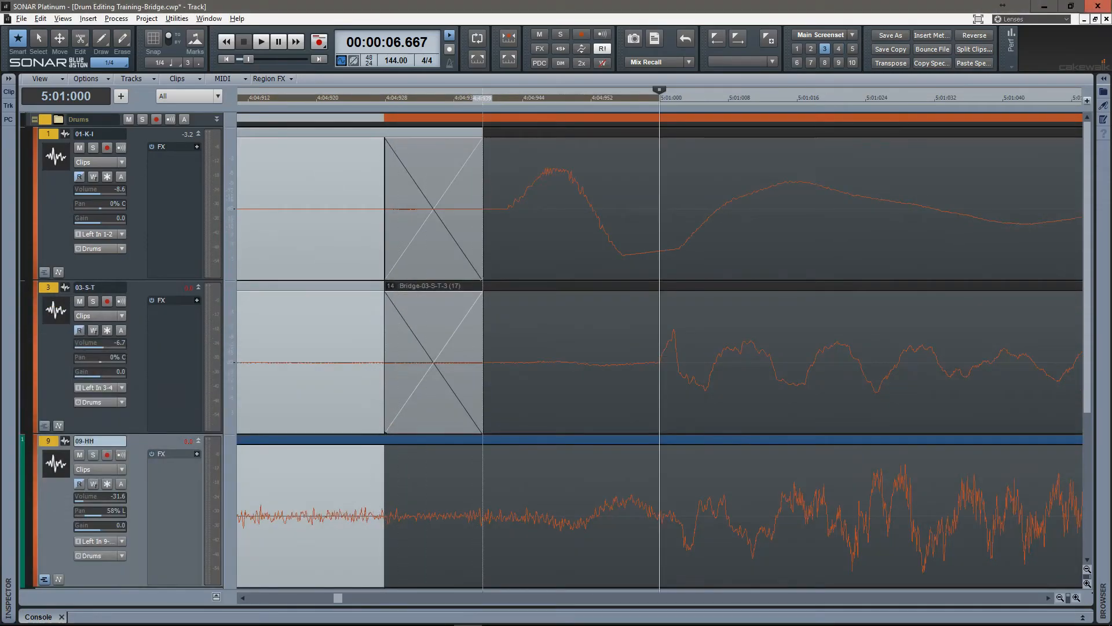
Check the crossfade before 5:02 against the kick, snare and hi-hat transients, hide the 09-HH take lanes, and select the clip after it.
click(503, 232)
key(F8)
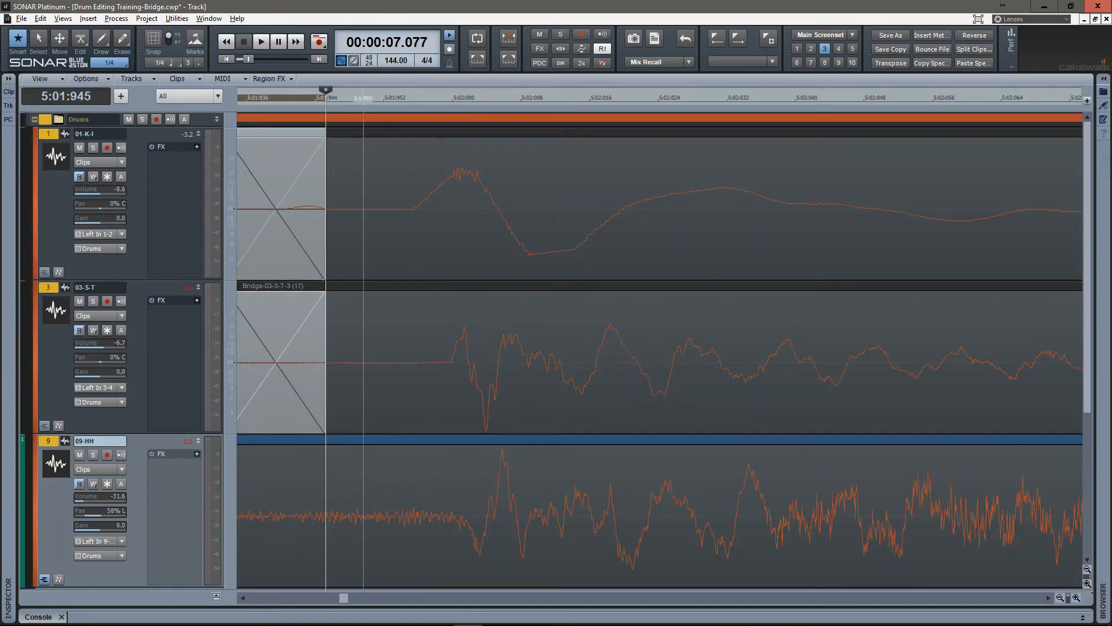
scroll(362, 348, down, 3)
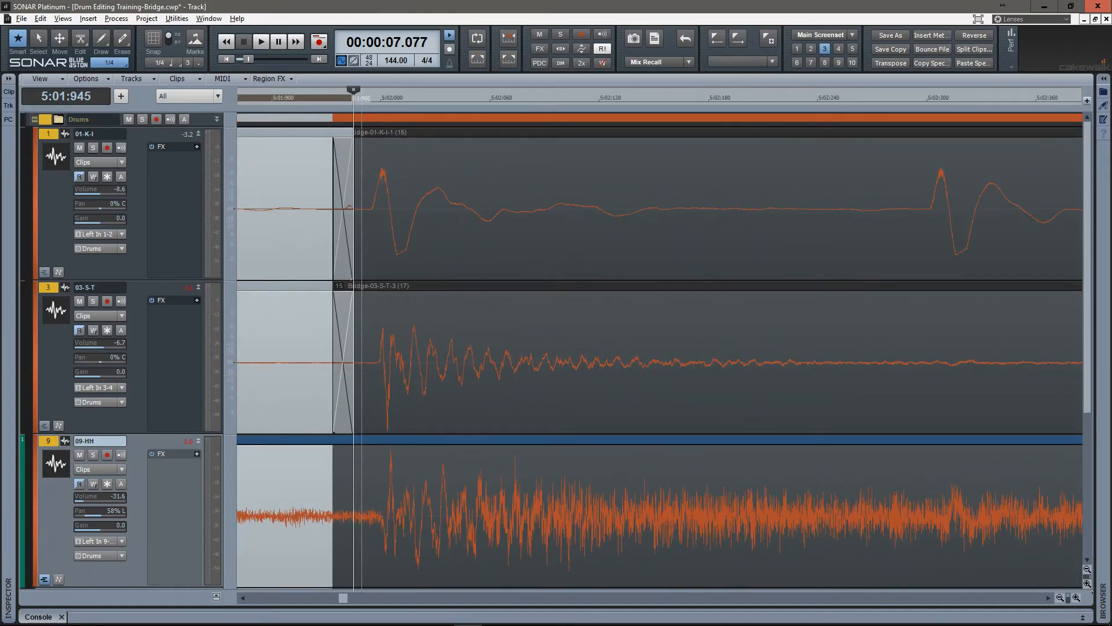
scroll(347, 348, up, 2)
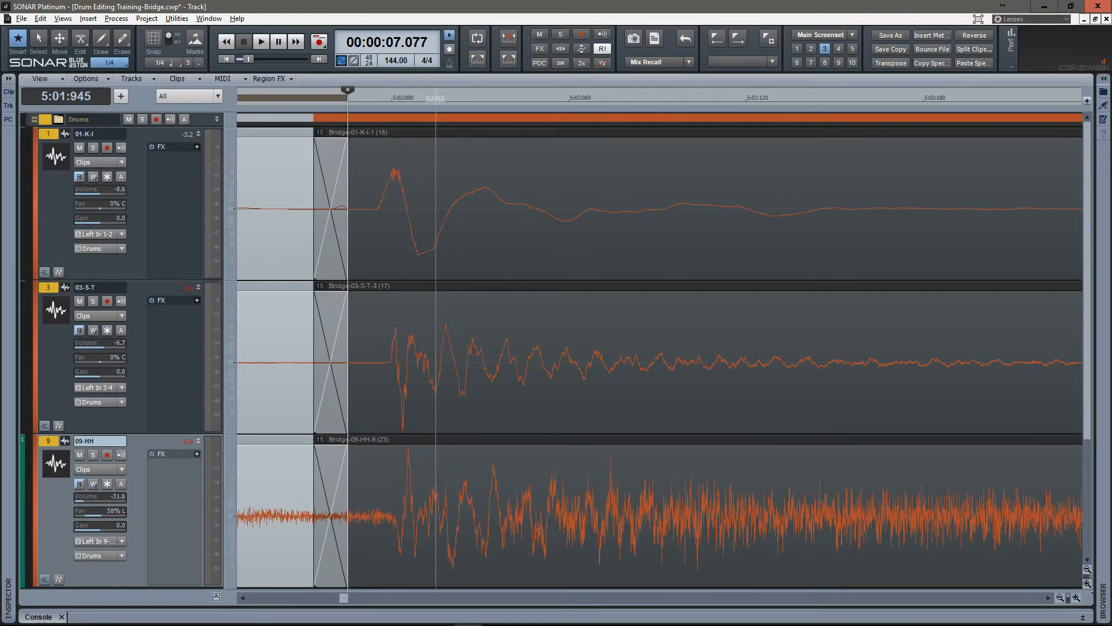
click(435, 440)
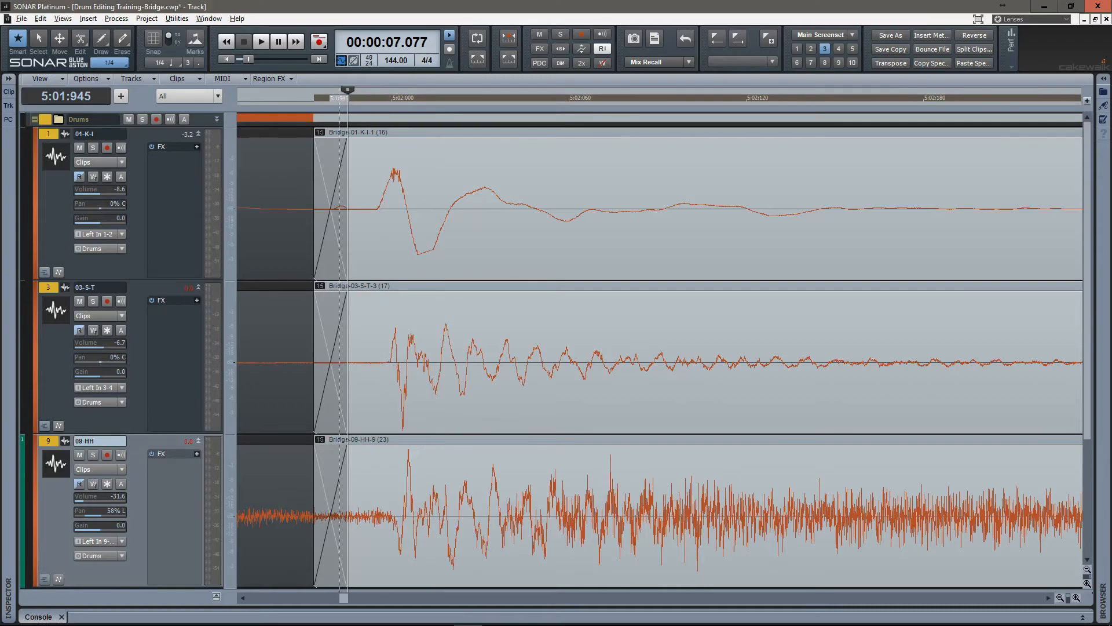
Advance to the crossfade at 5:03 and examine it in context with the neighbouring clips through the end of the recording.
key(Tab)
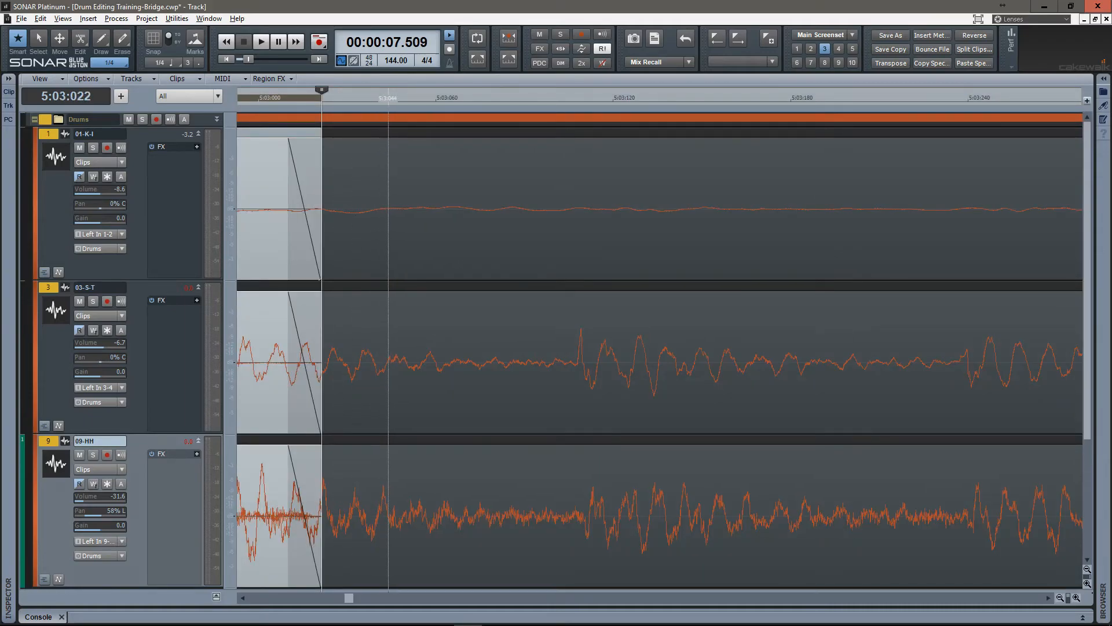
scroll(388, 440, down, 9)
scroll(388, 440, left, 5)
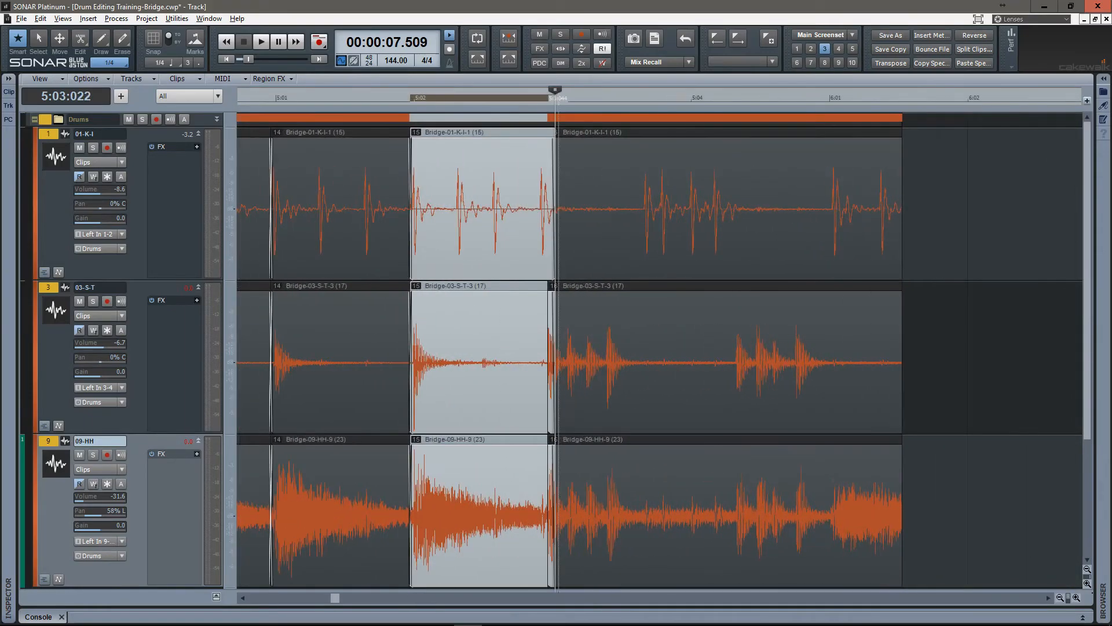
scroll(559, 440, up, 17)
scroll(558, 440, down, 16)
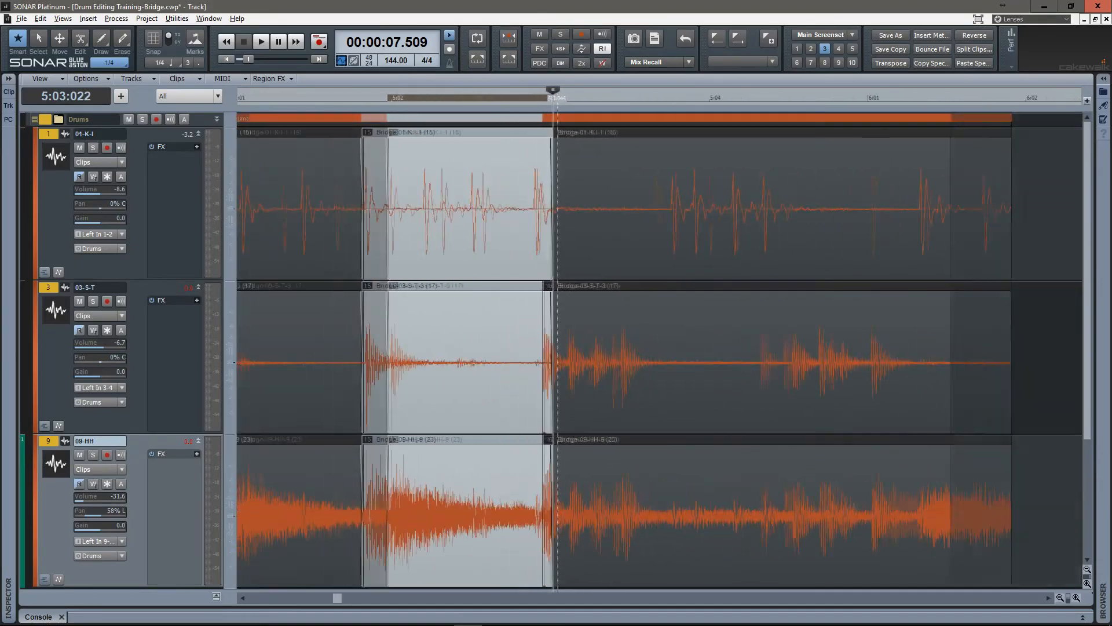
scroll(558, 440, down, 2)
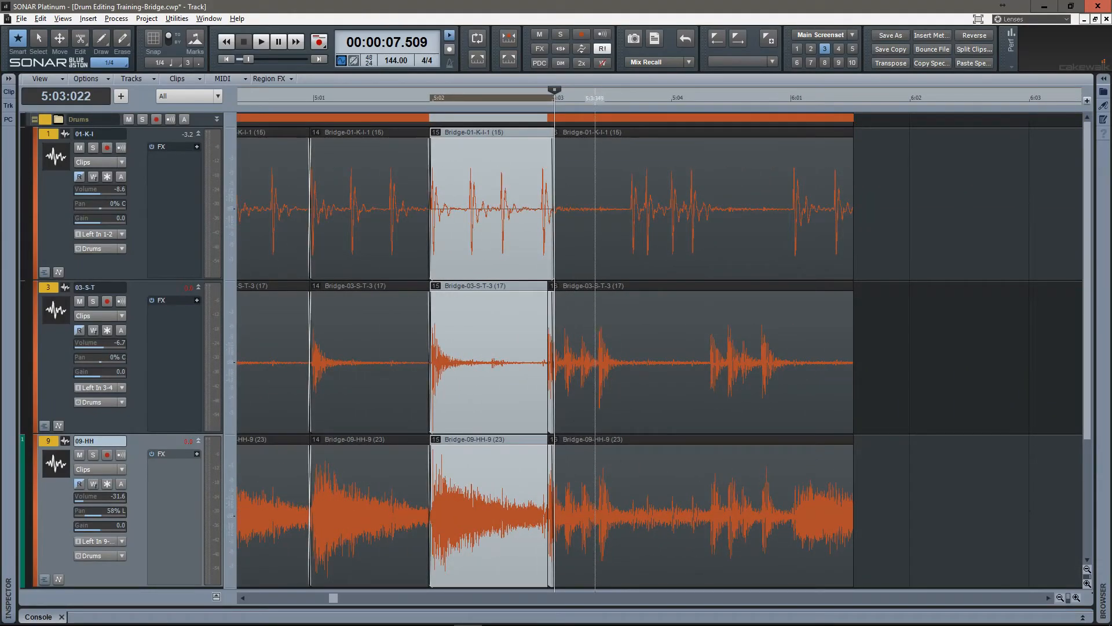
Delete the unused grouped clip after 5:03 from all drum tracks and look over the remaining clips from 2:01.
click(595, 440)
key(Delete)
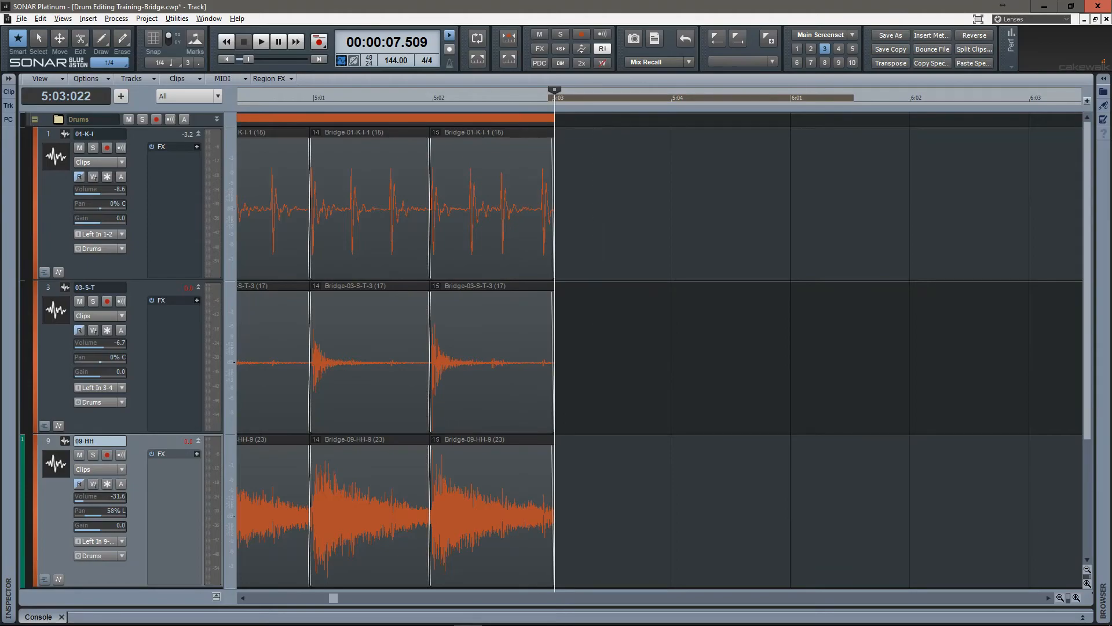
scroll(687, 440, left, 3)
scroll(688, 440, down, 4)
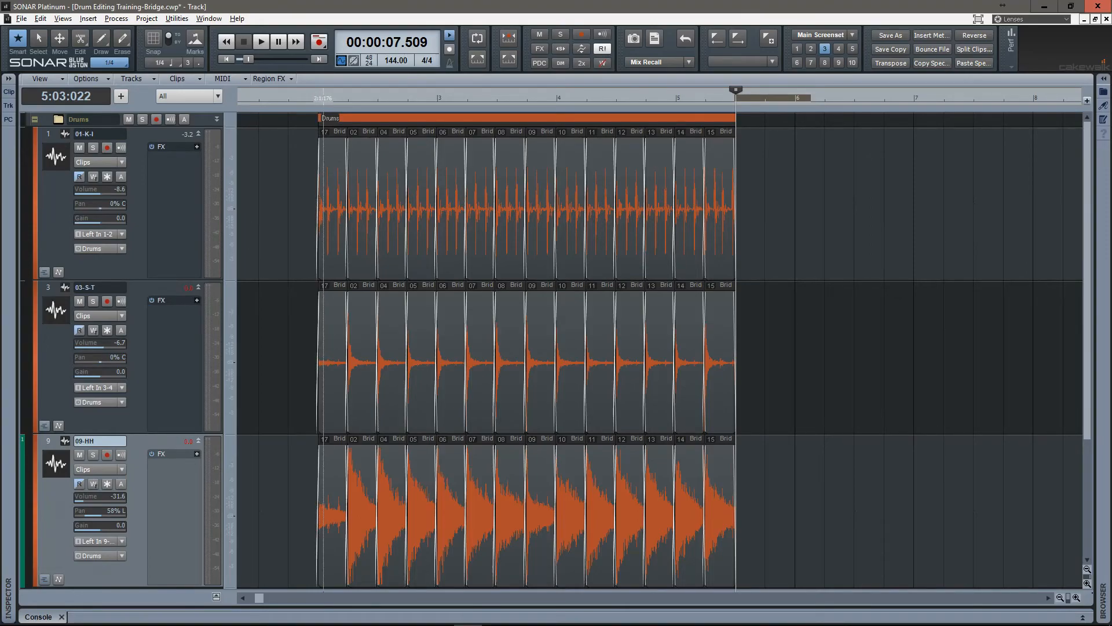
Switch to screenset 1 and examine the end of the edit at 5:03 across all the drum tracks.
key(1)
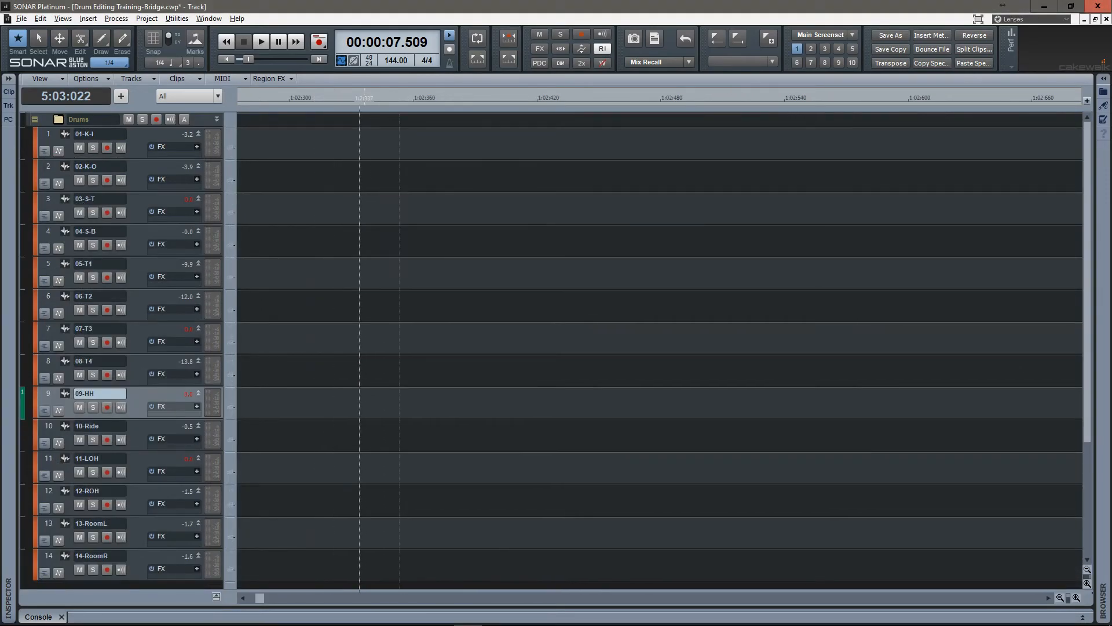
key(g)
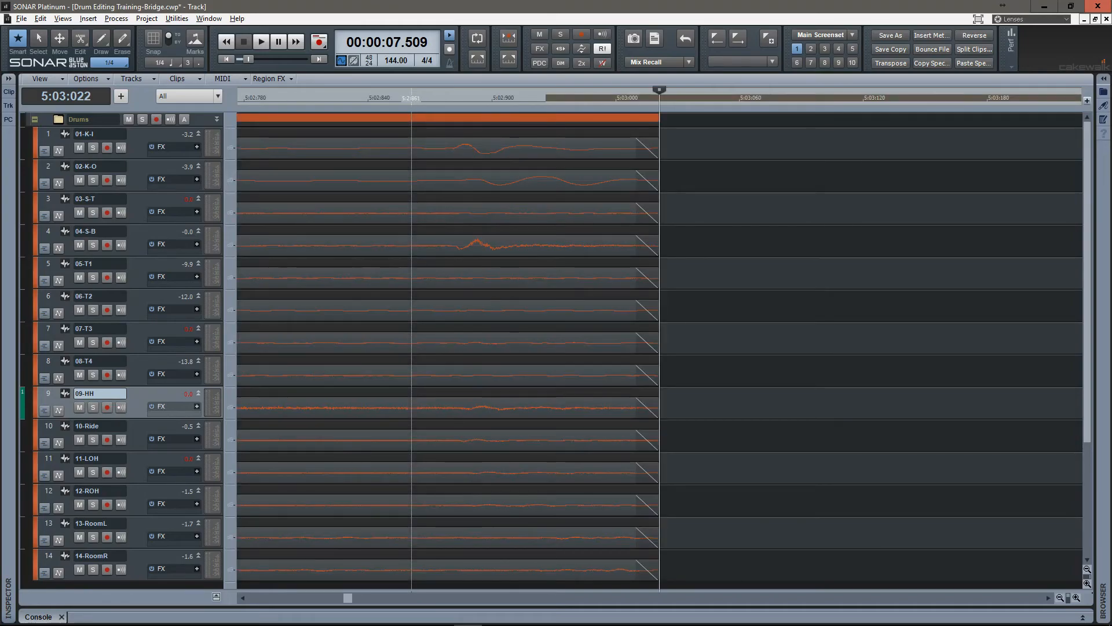
scroll(423, 351, down, 6)
scroll(422, 351, down, 3)
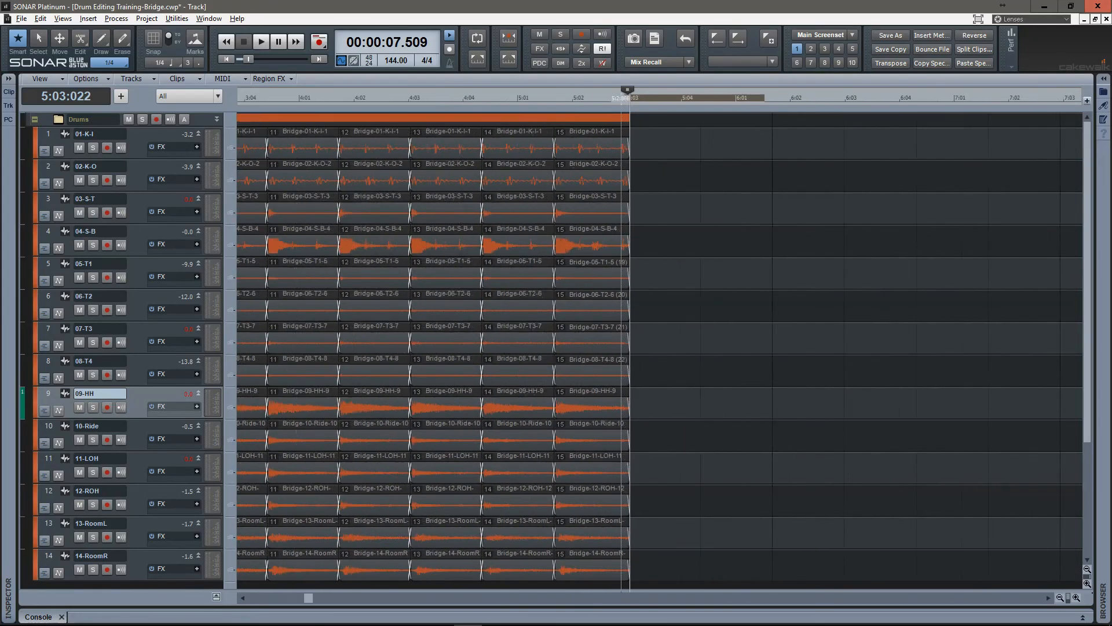
Select the first grouped clip, set the playhead to its start at 2:01:000, and listen to the edited drums on all tracks.
key(ctrl+a)
key(F7)
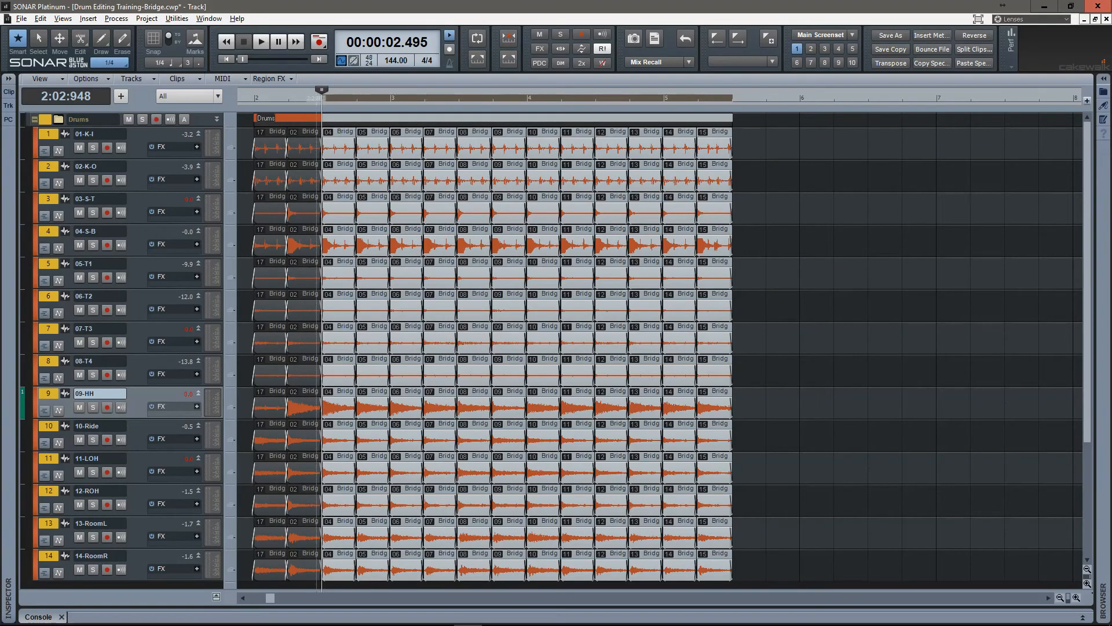
scroll(316, 351, up, 10)
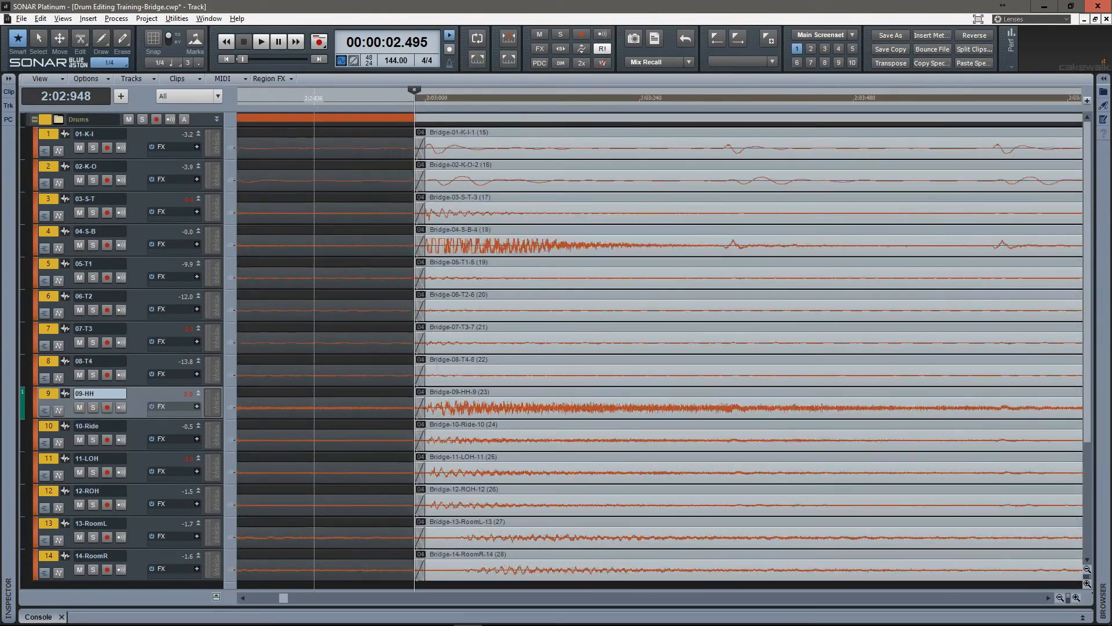
scroll(621, 351, down, 8)
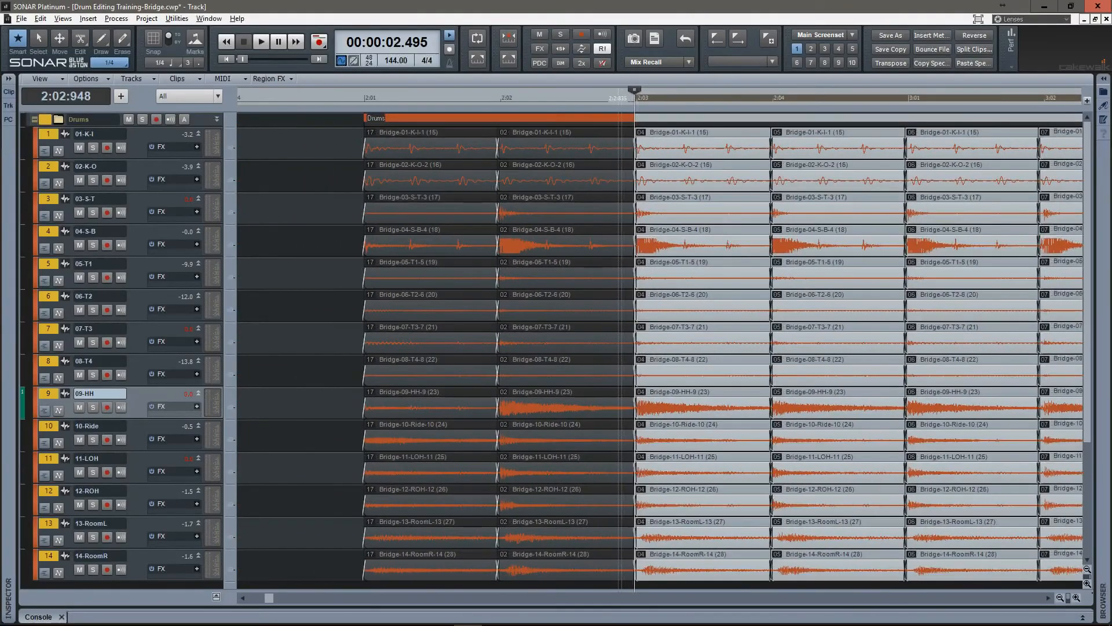
click(443, 351)
key(F7)
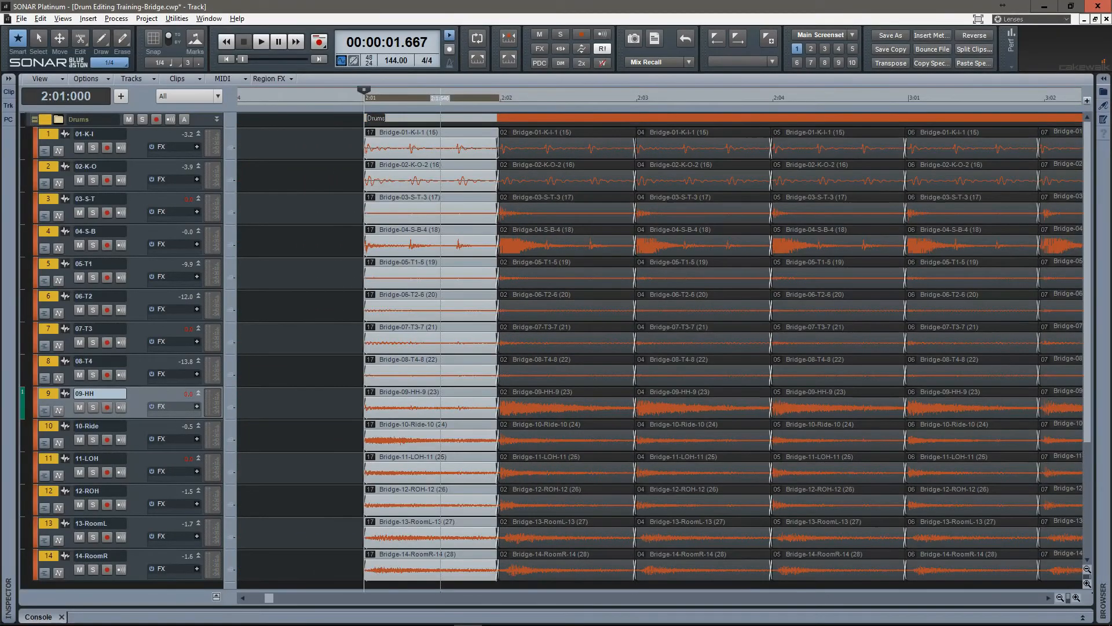
key(space)
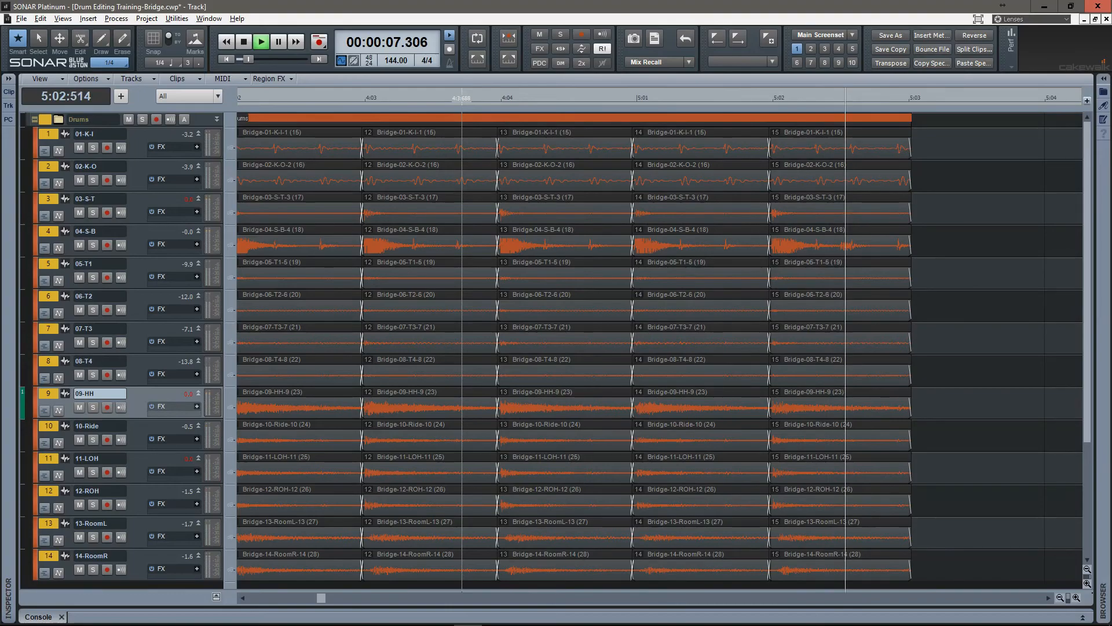
key(space)
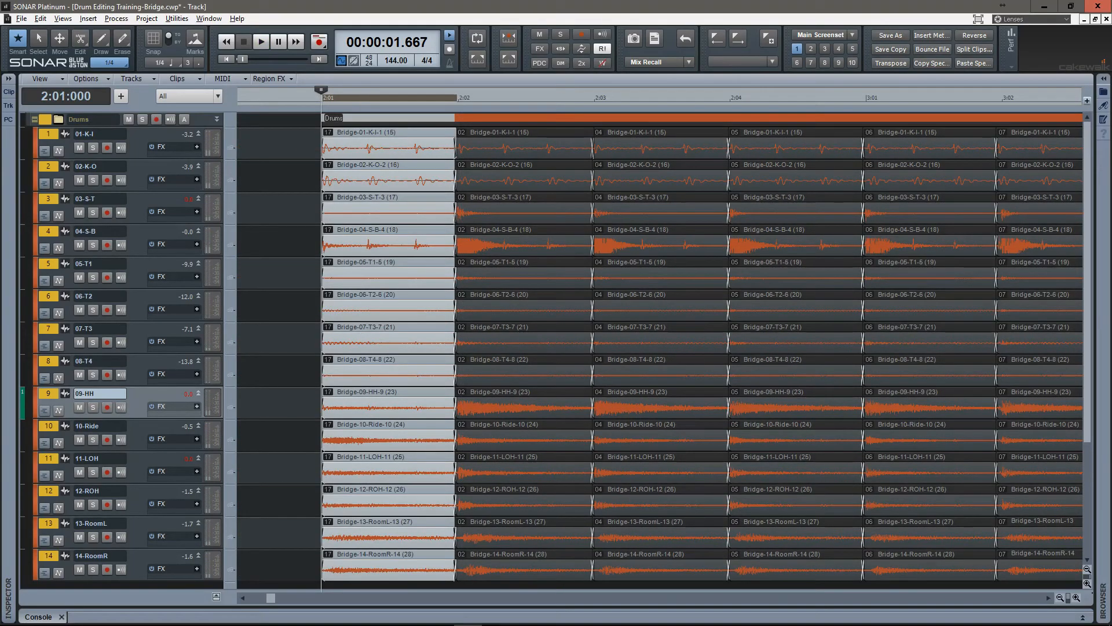
Solo the snare top track 03-S-T, listen to its edits from 2:01:000, and clear the solo.
click(93, 212)
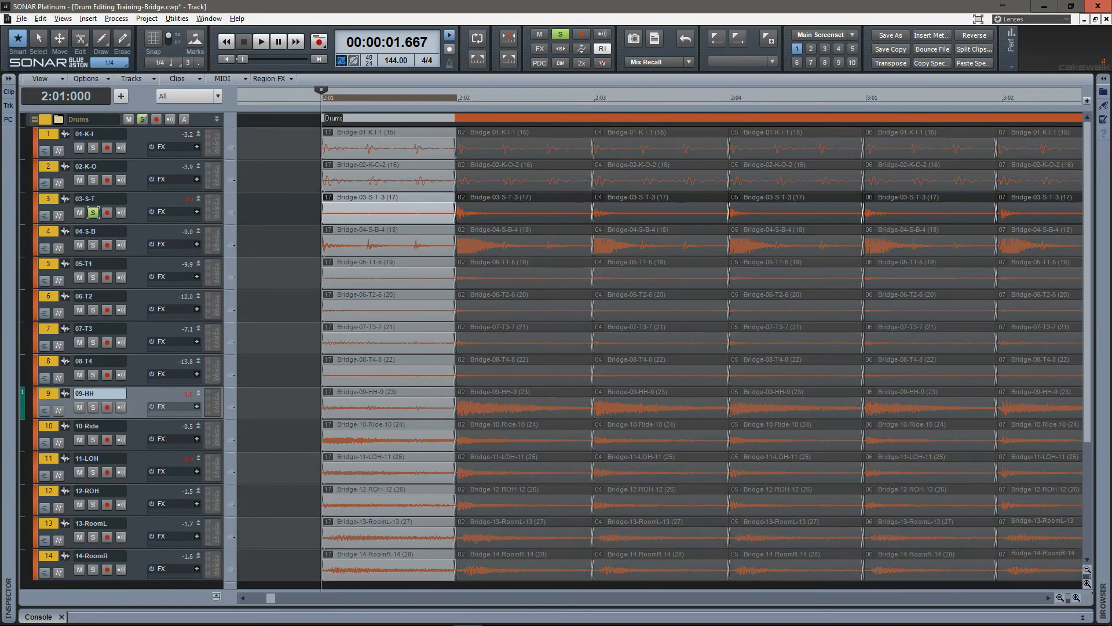
key(space)
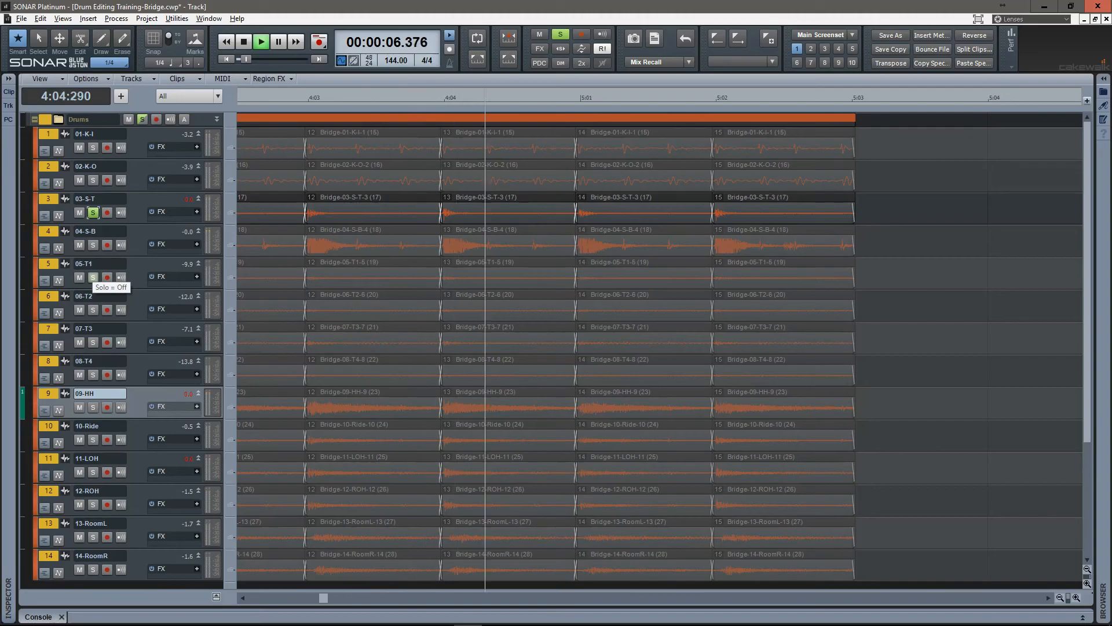
key(space)
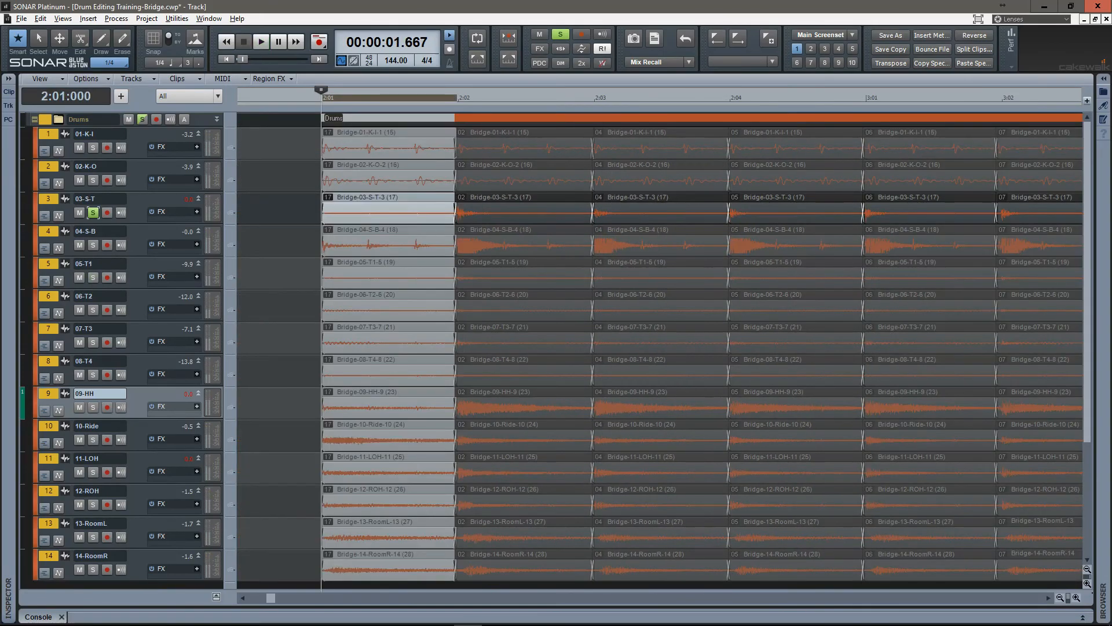
click(93, 213)
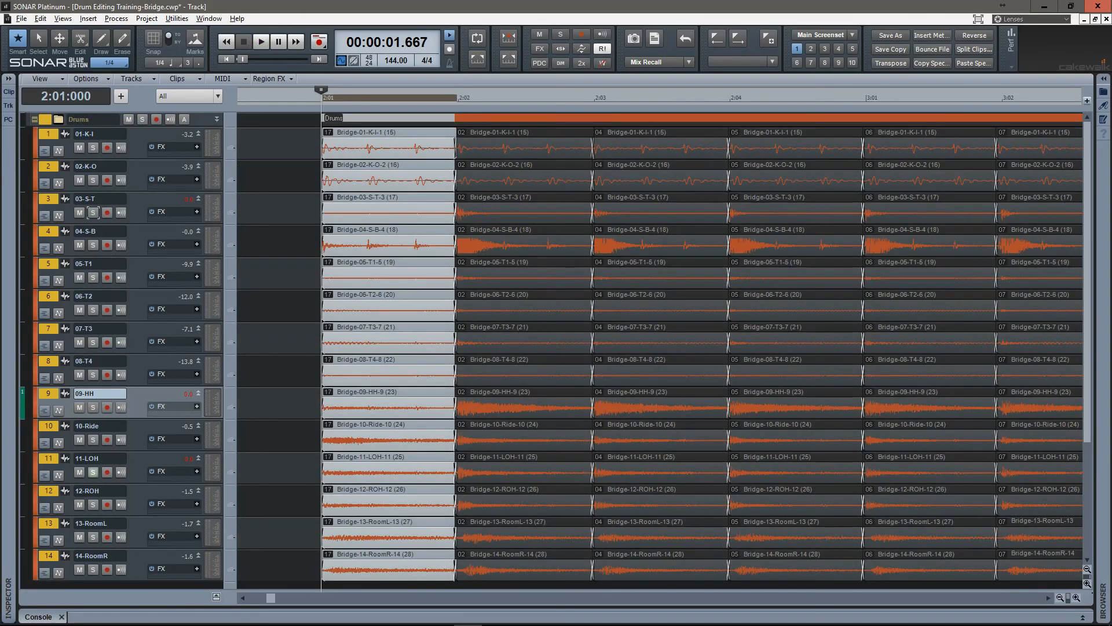
Solo the overhead tracks 11-LOH and 12-ROH, listen to their edits from 2:01:000, and clear both solos.
click(93, 473)
click(93, 472)
click(99, 461)
drag(93, 472, 92, 504)
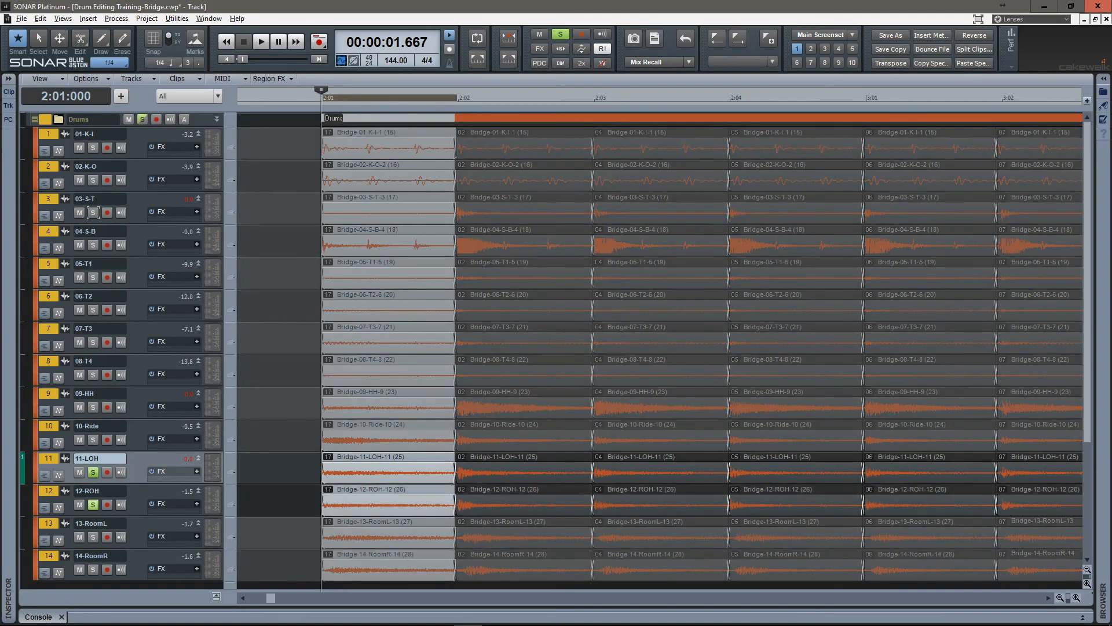
key(space)
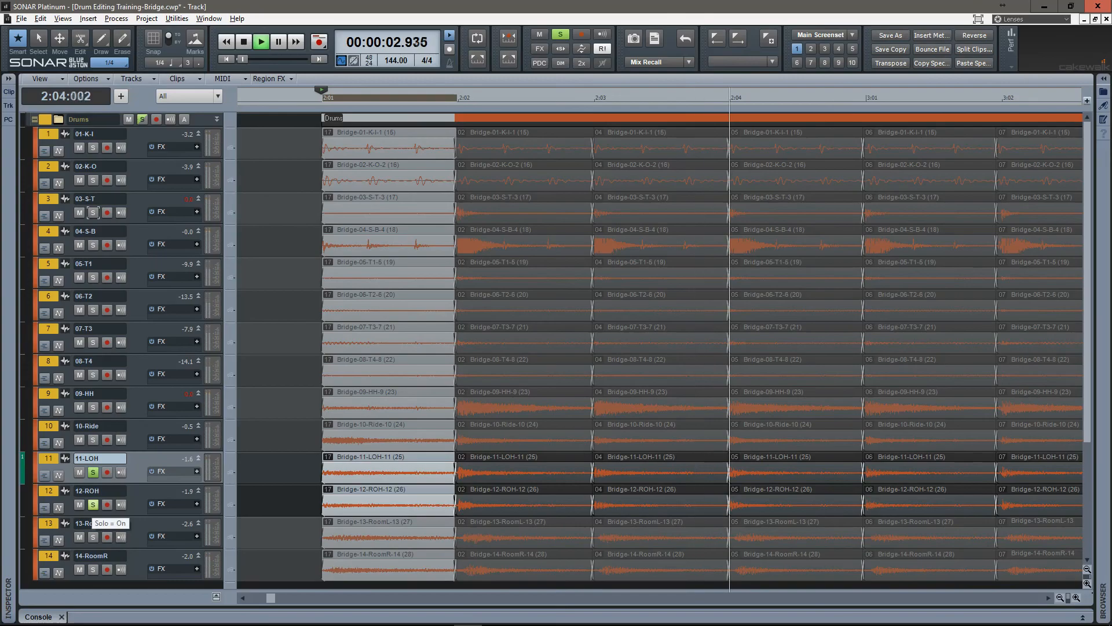
key(space)
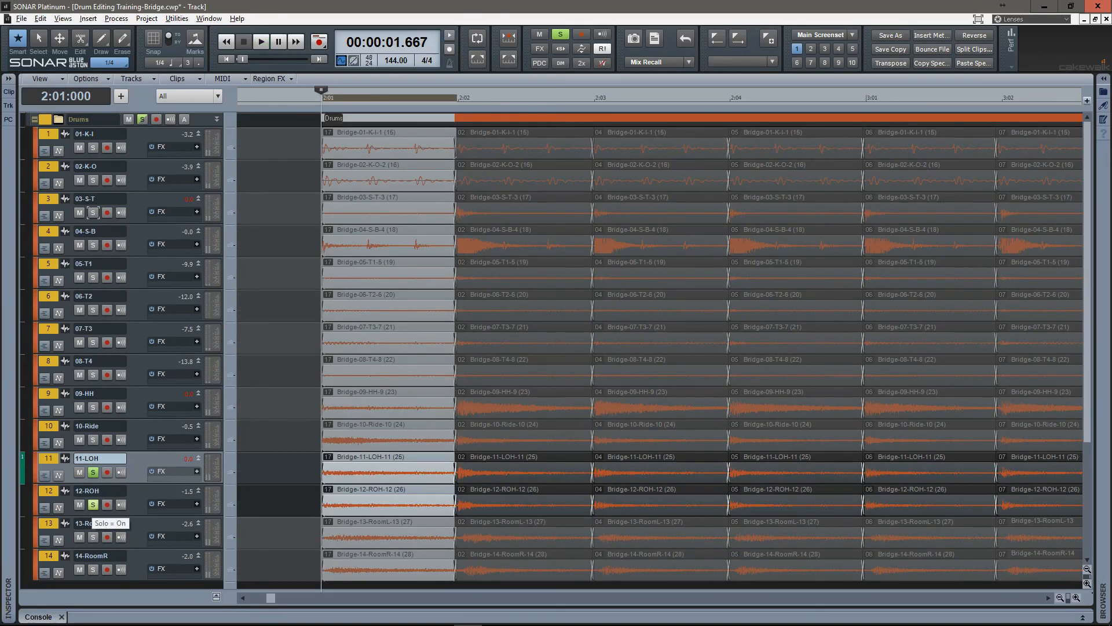
key(space)
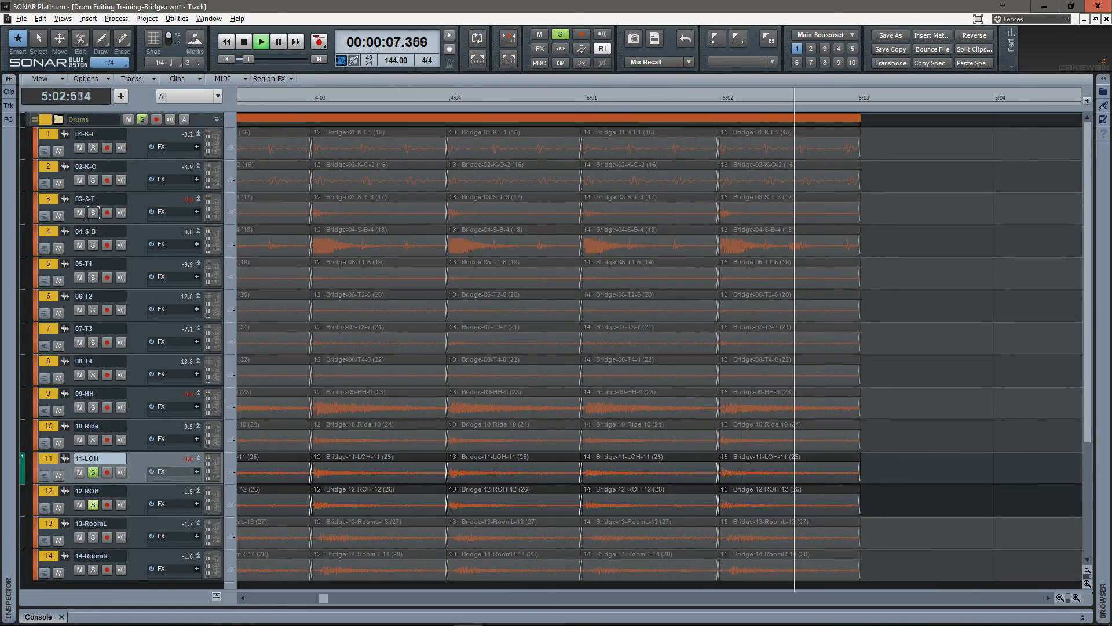
key(space)
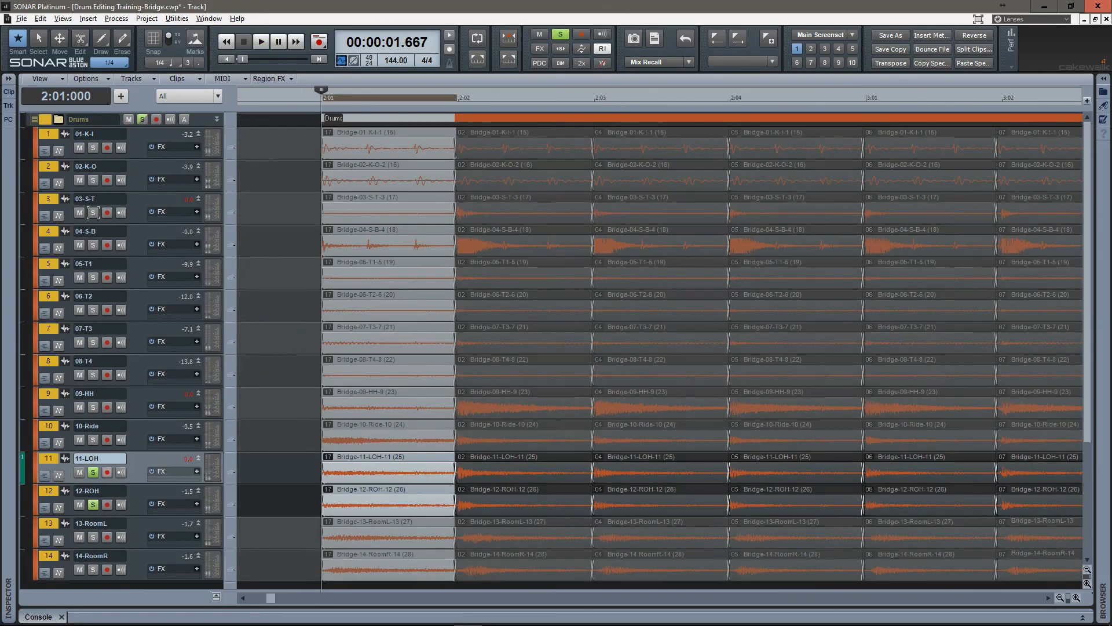
click(93, 472)
click(93, 505)
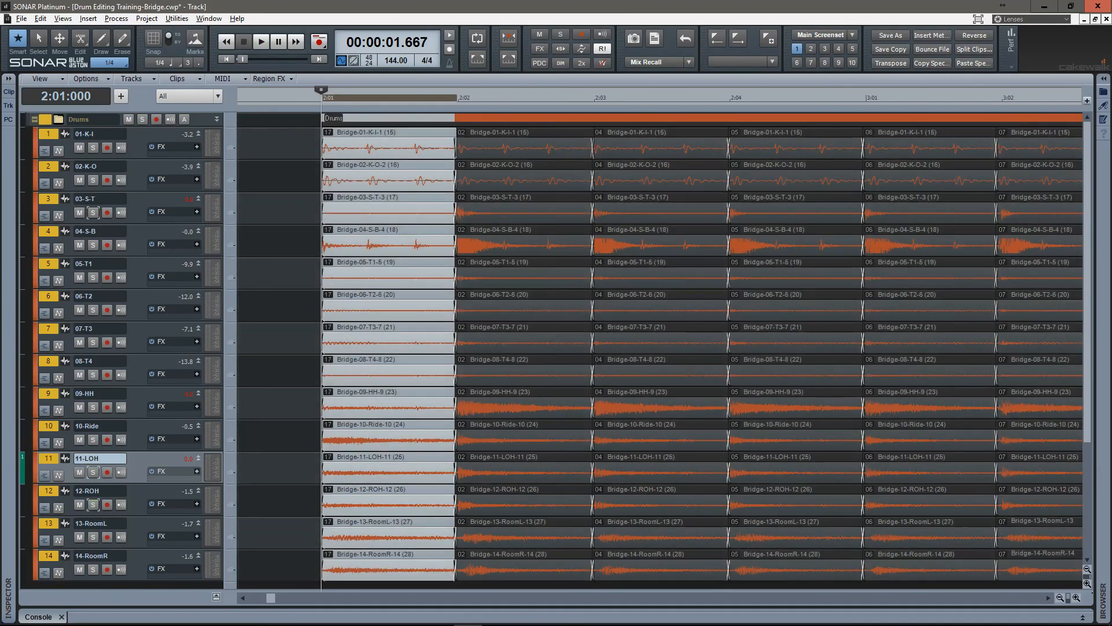